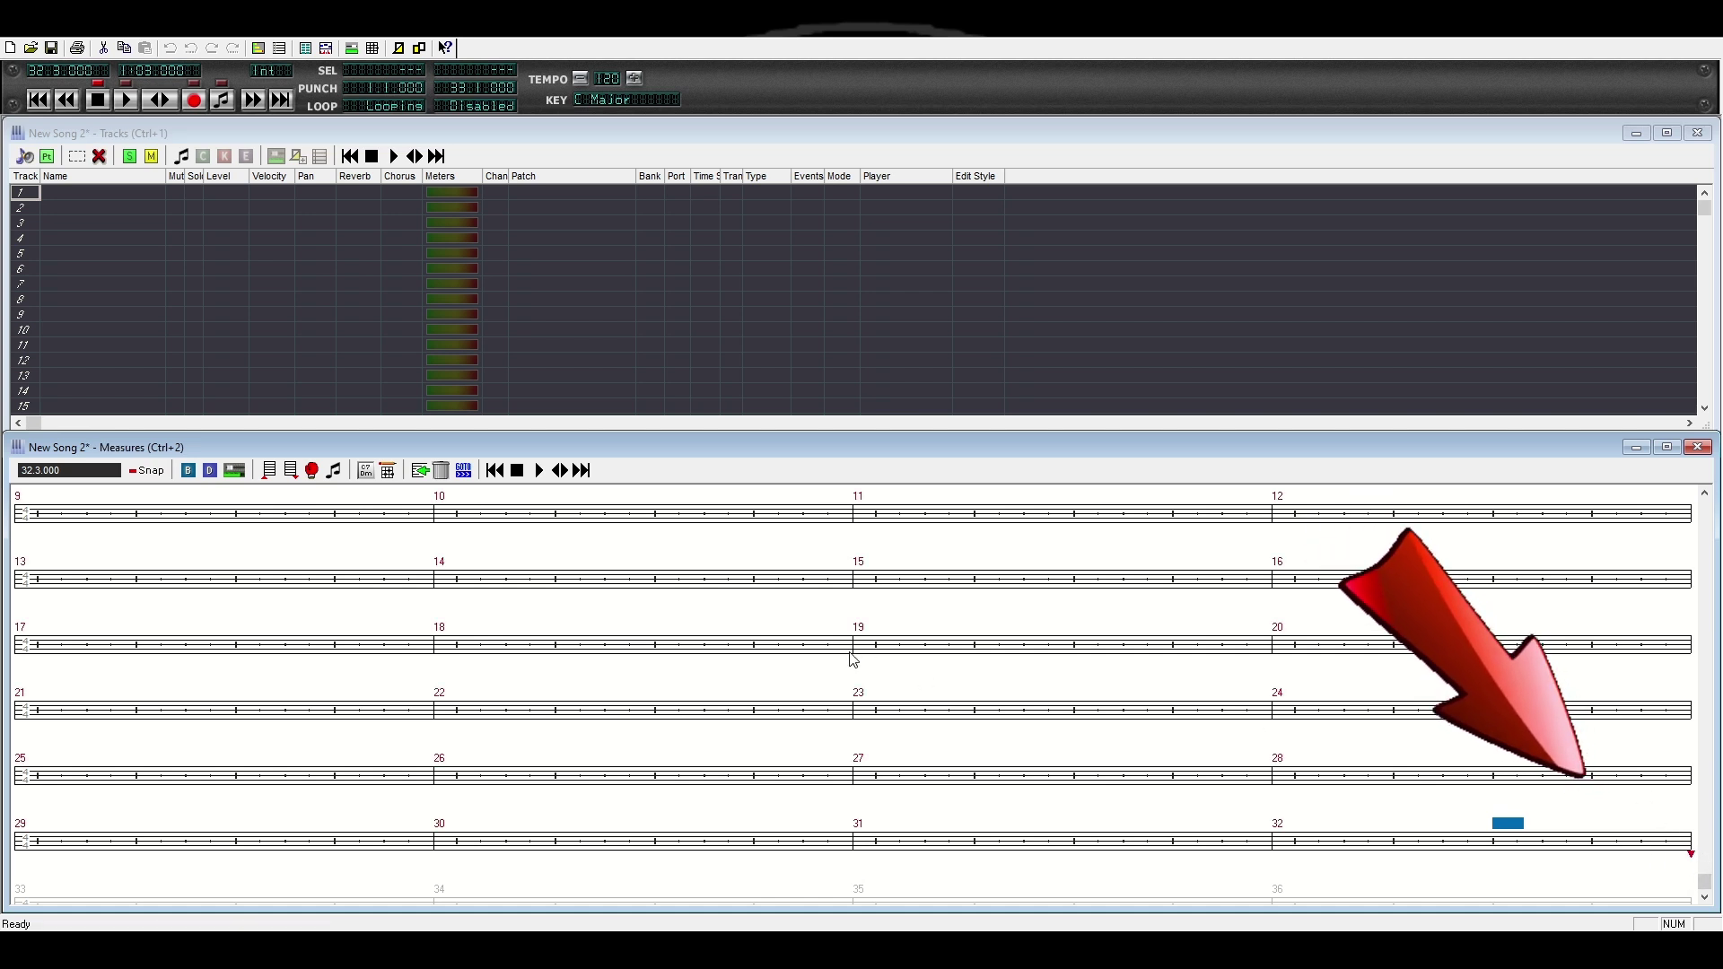
# Step: Insert the Blues - Upbeat - Groove - Organ Hold - Walking Blues Bass - Organ Lead style at measure 1, and compose and audition the song
pyautogui.scroll(3, 366, 600)
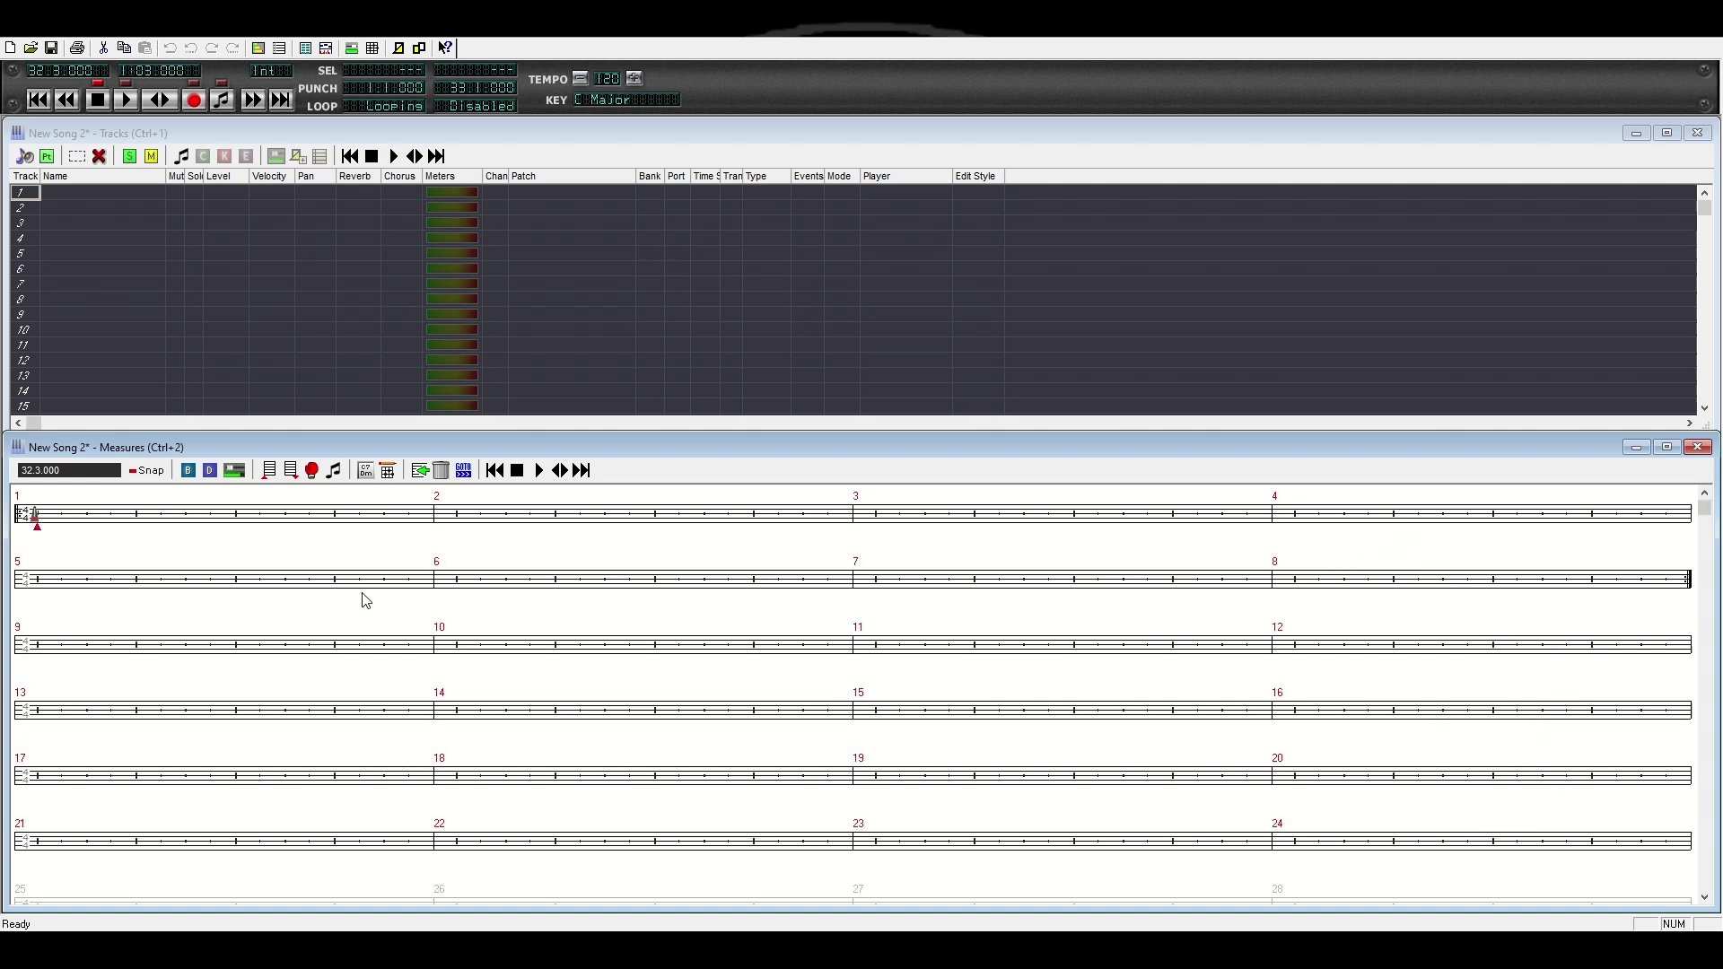
pyautogui.click(36, 514)
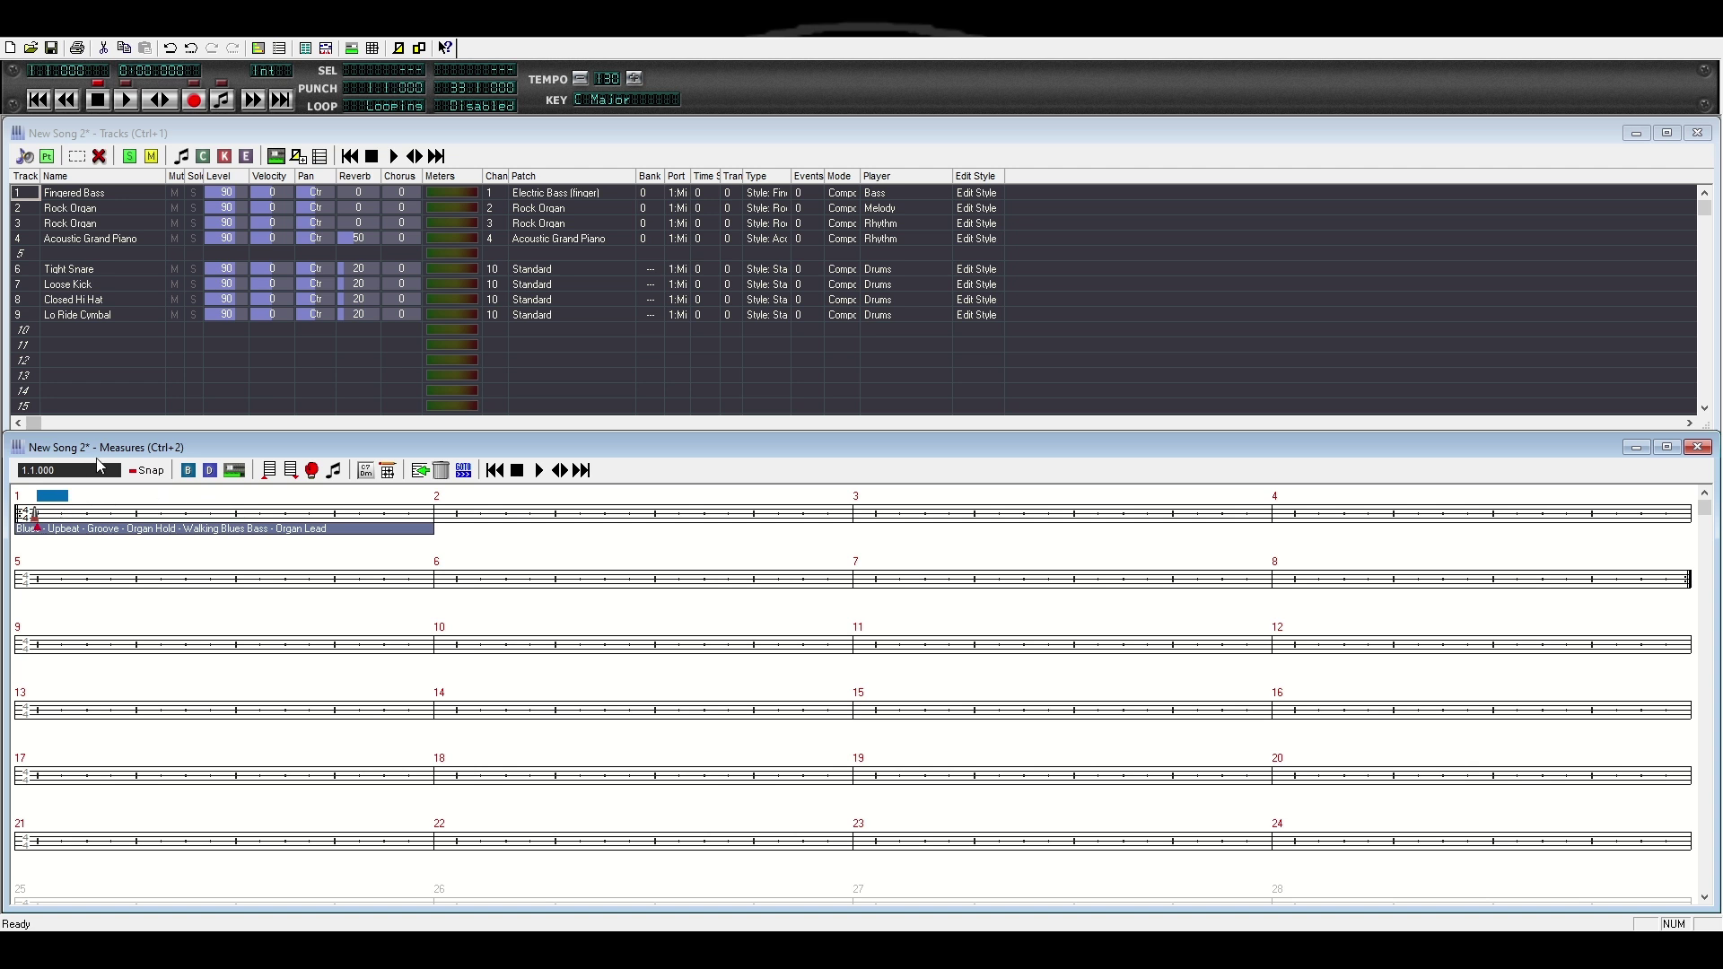
pyautogui.click(224, 103)
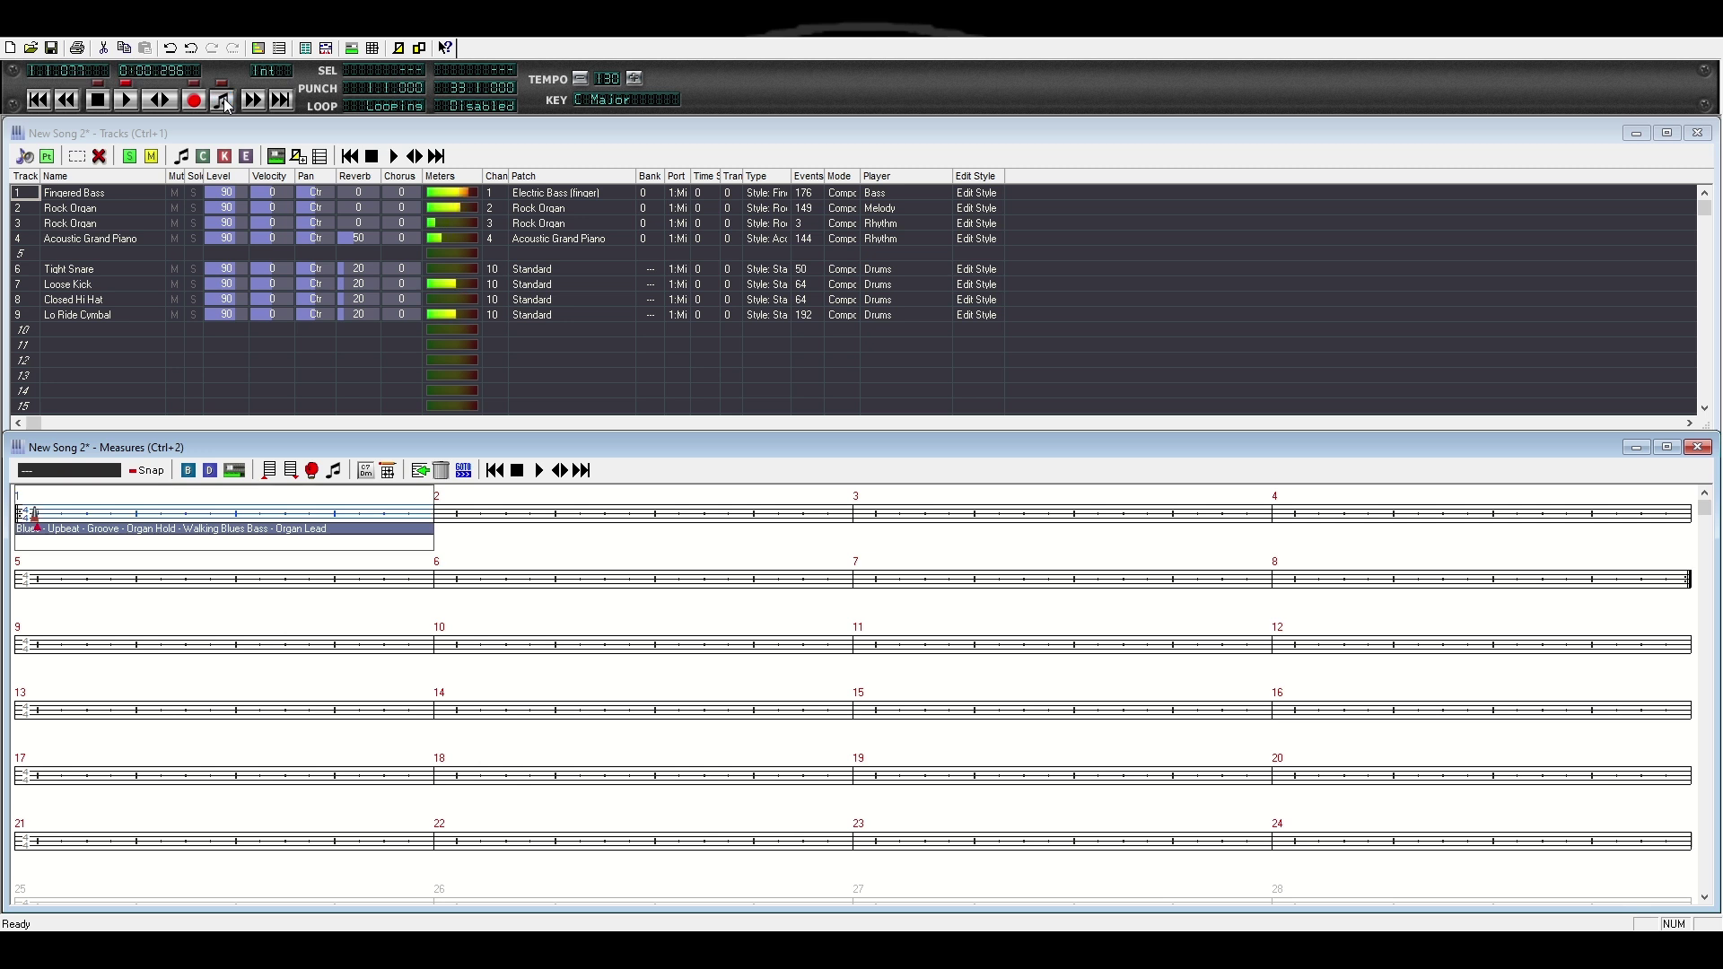
pyautogui.click(98, 103)
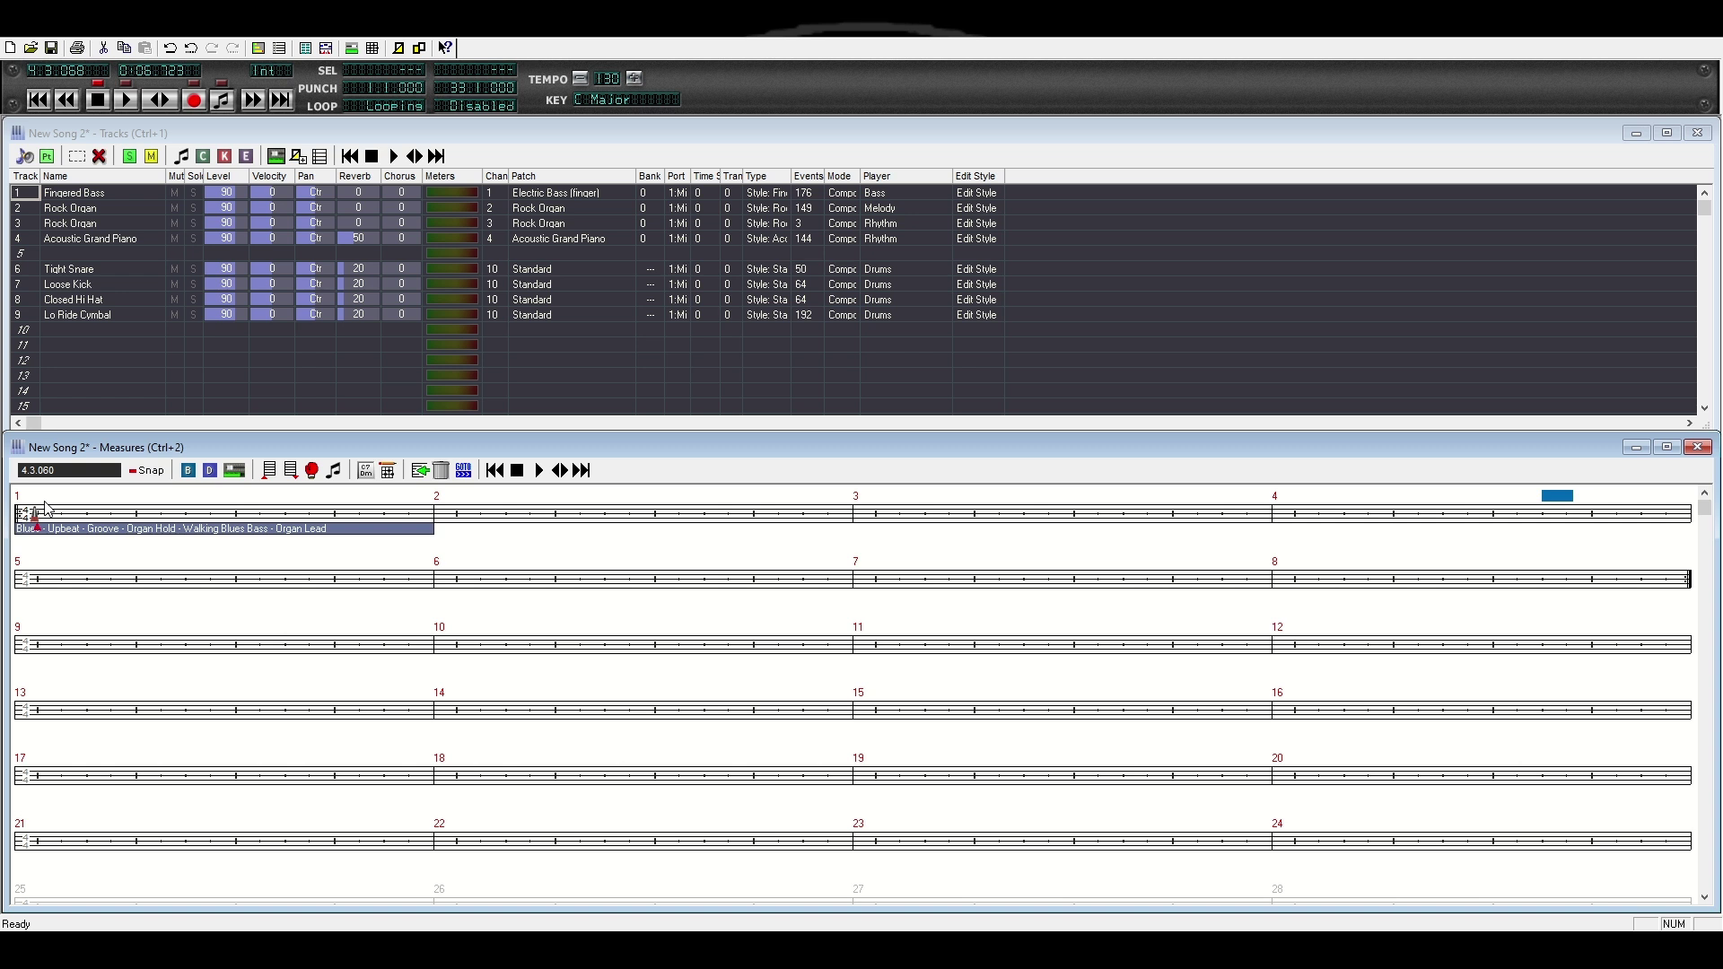
# Step: Add an Electric Piano (rhodes) rhythm player to the band at measure 1 and compose the song
pyautogui.click(47, 508)
pyautogui.click(185, 532)
pyautogui.click(86, 519)
pyautogui.click(370, 208)
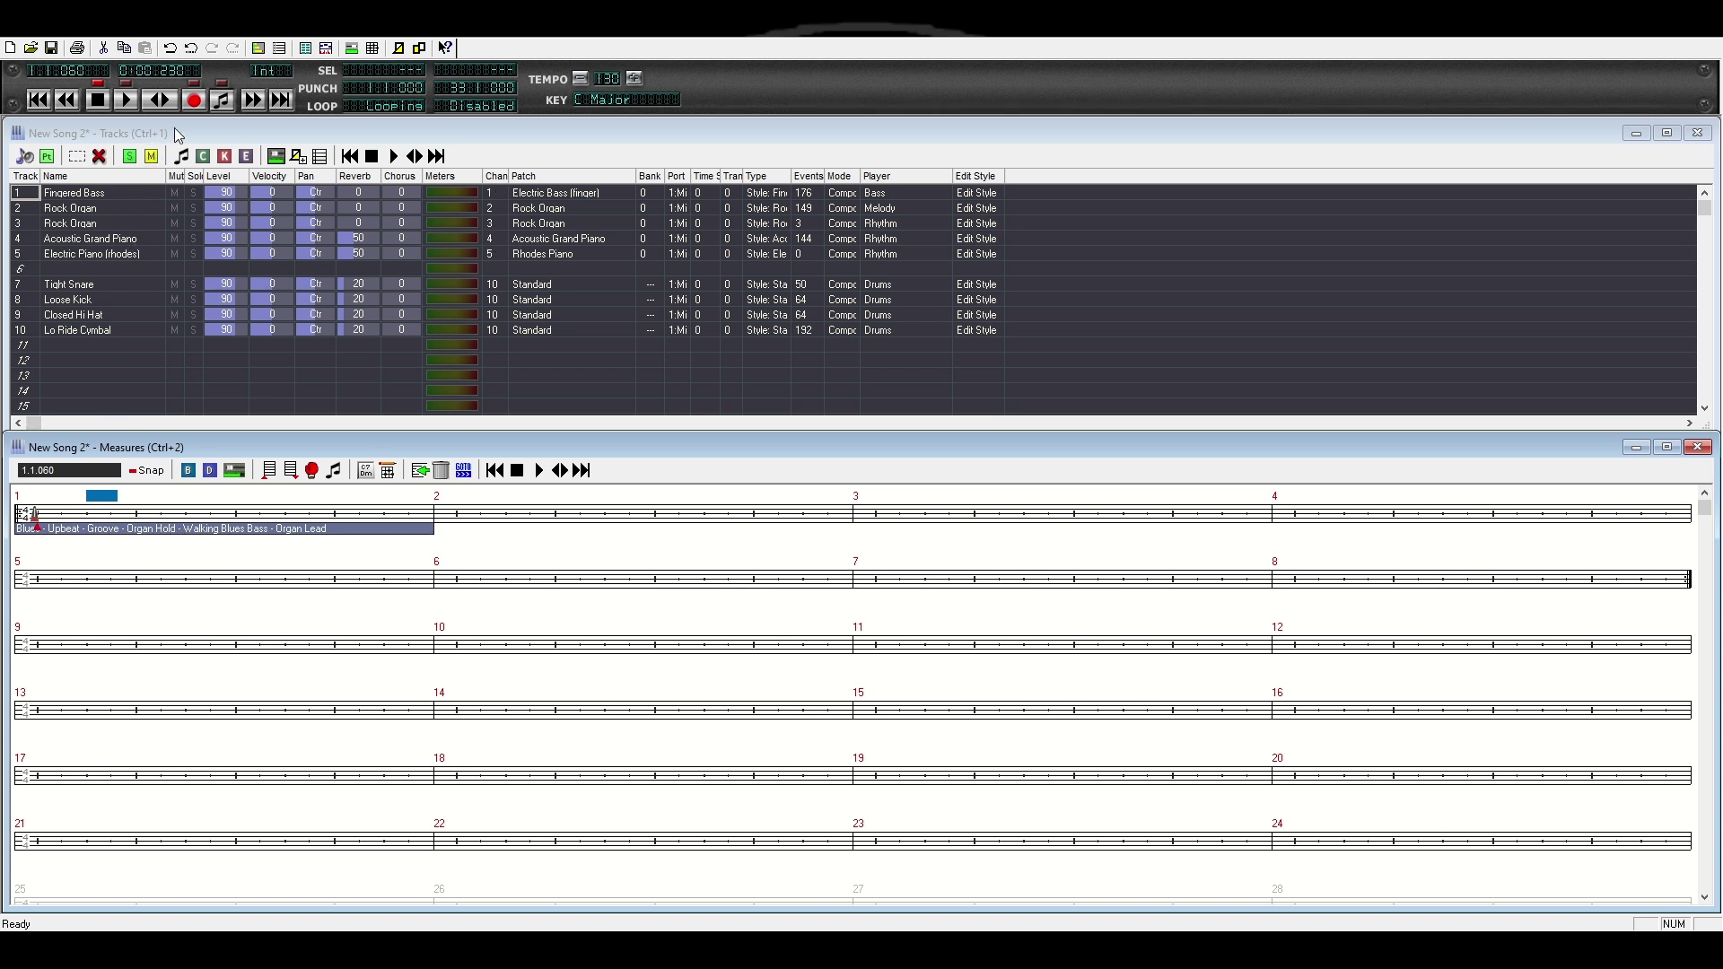
pyautogui.click(224, 103)
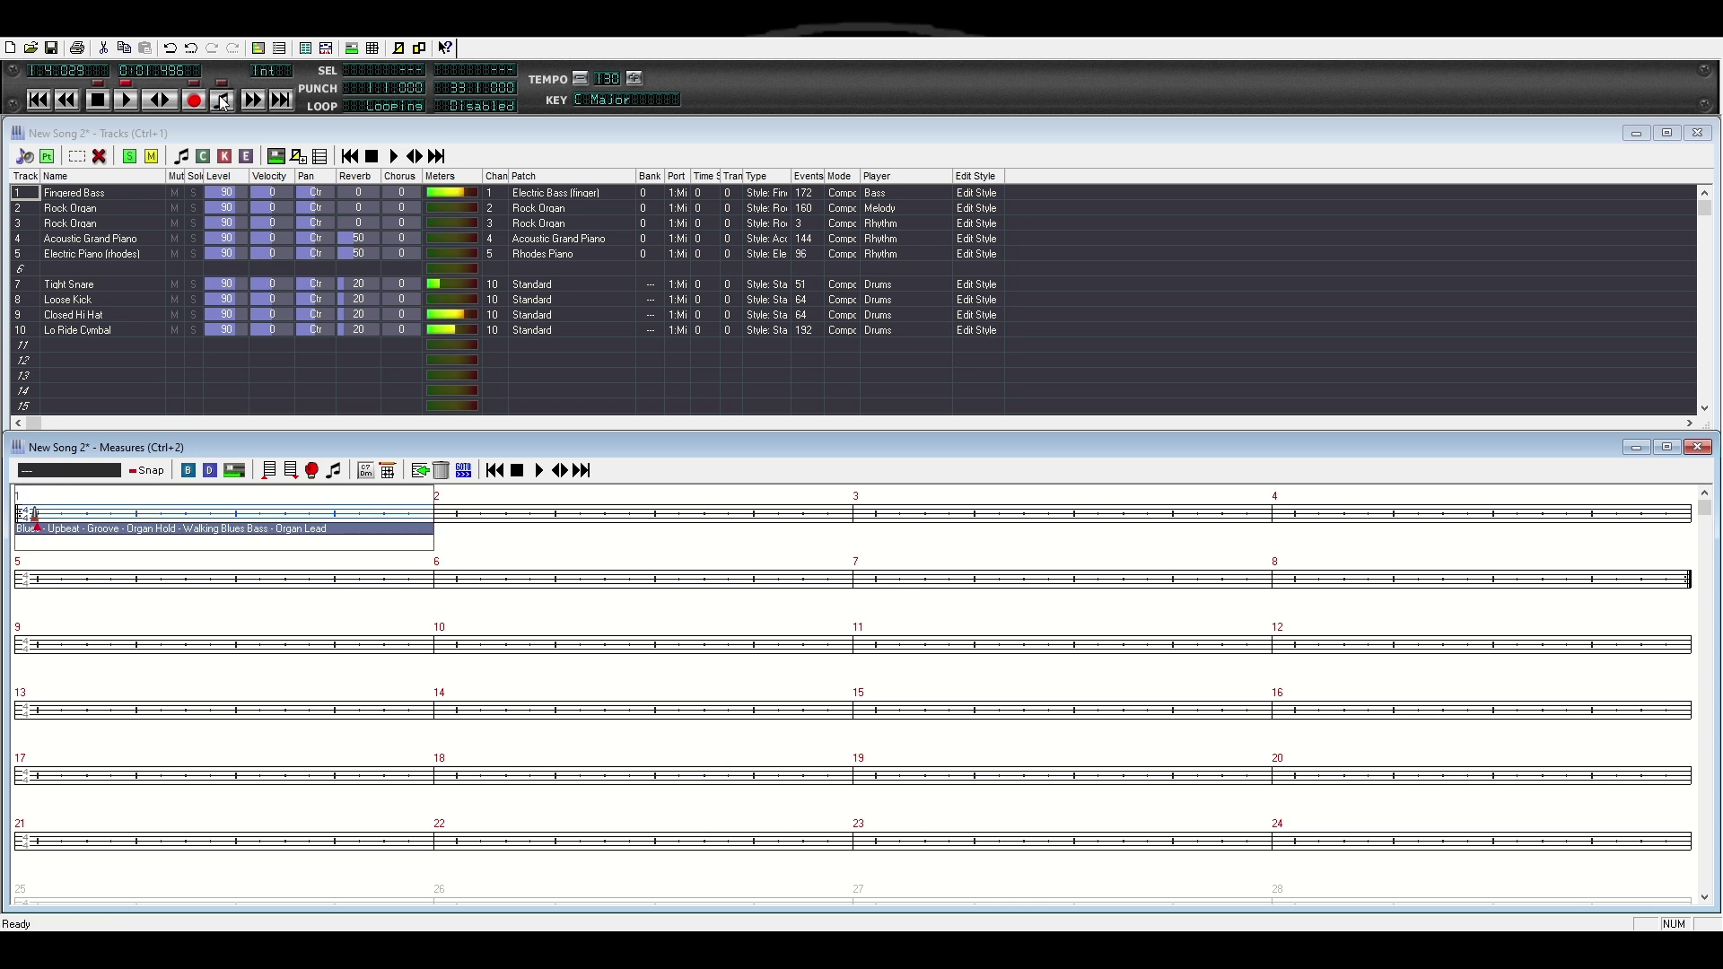
# Step: Solo the Electric Piano (rhodes) track, listen to it alone, and clear the solo
pyautogui.click(194, 254)
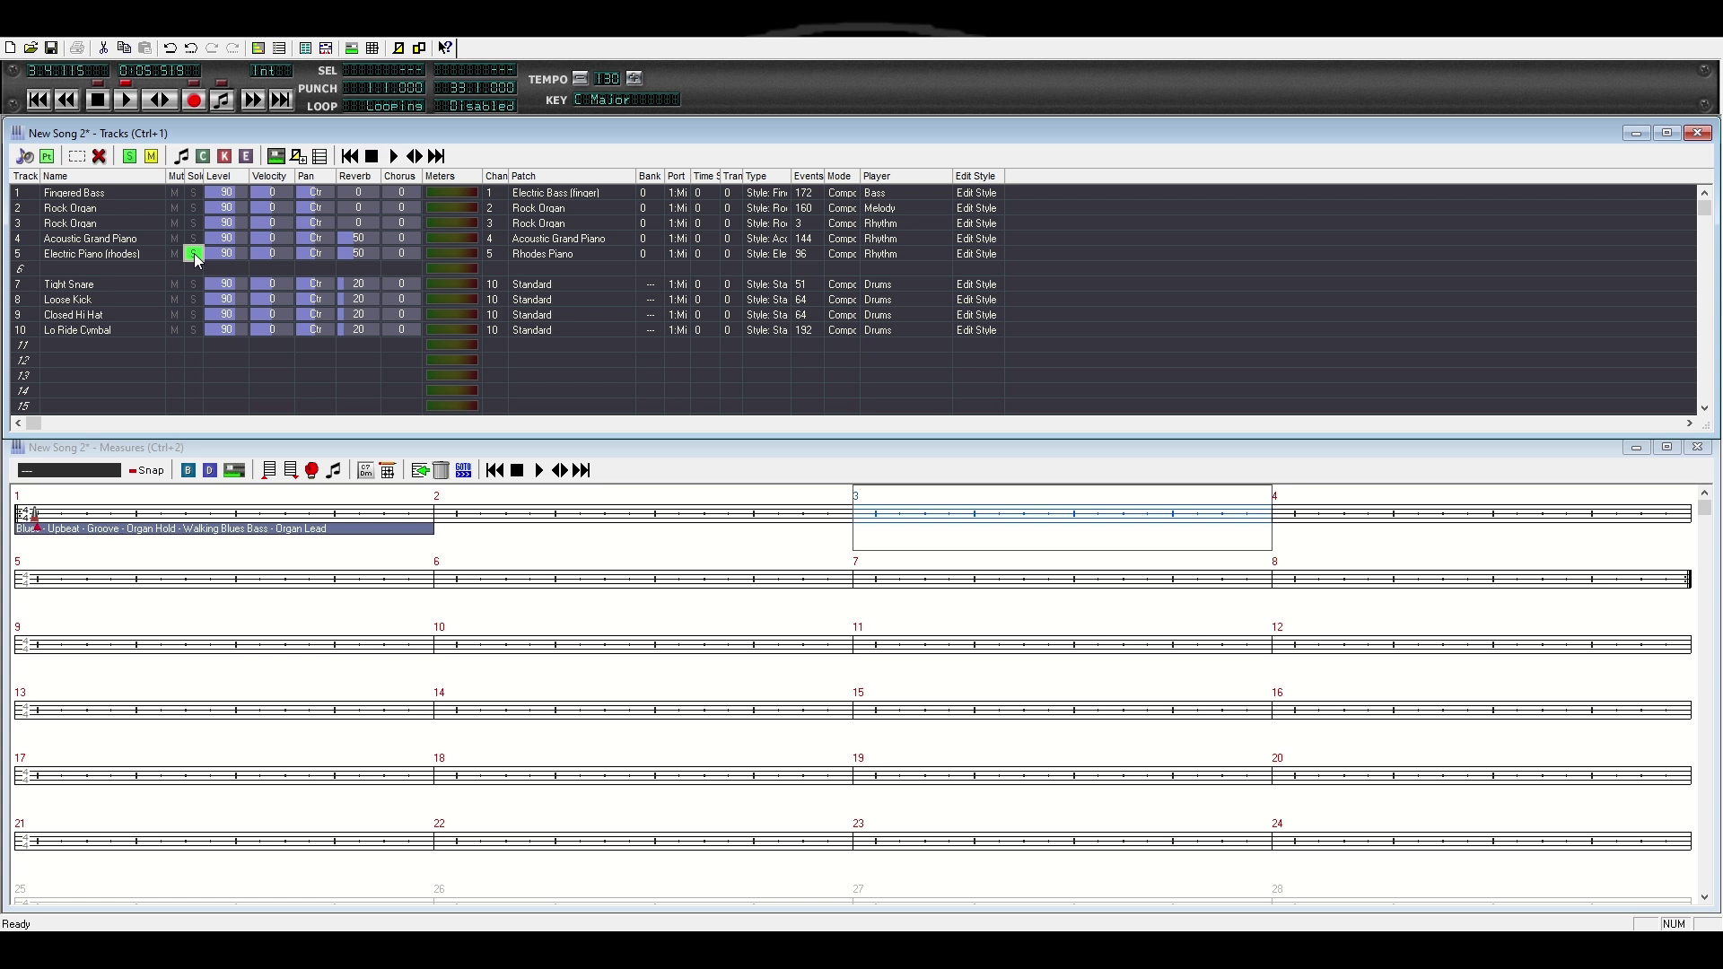
pyautogui.click(98, 102)
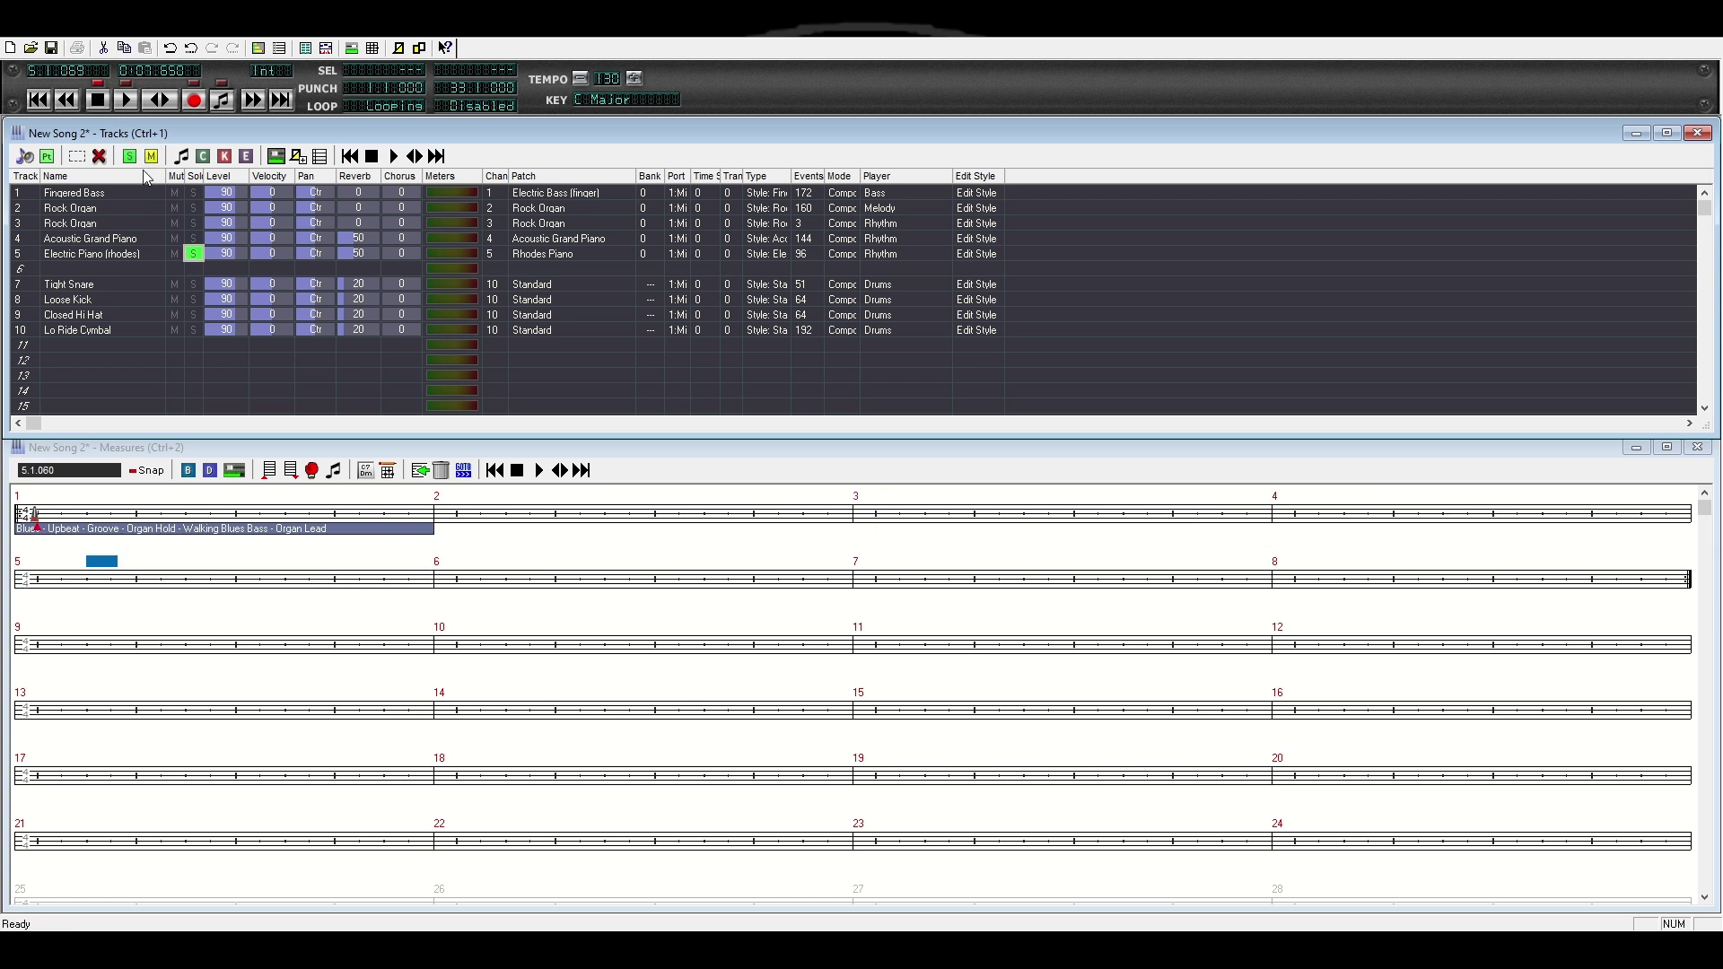
pyautogui.click(123, 103)
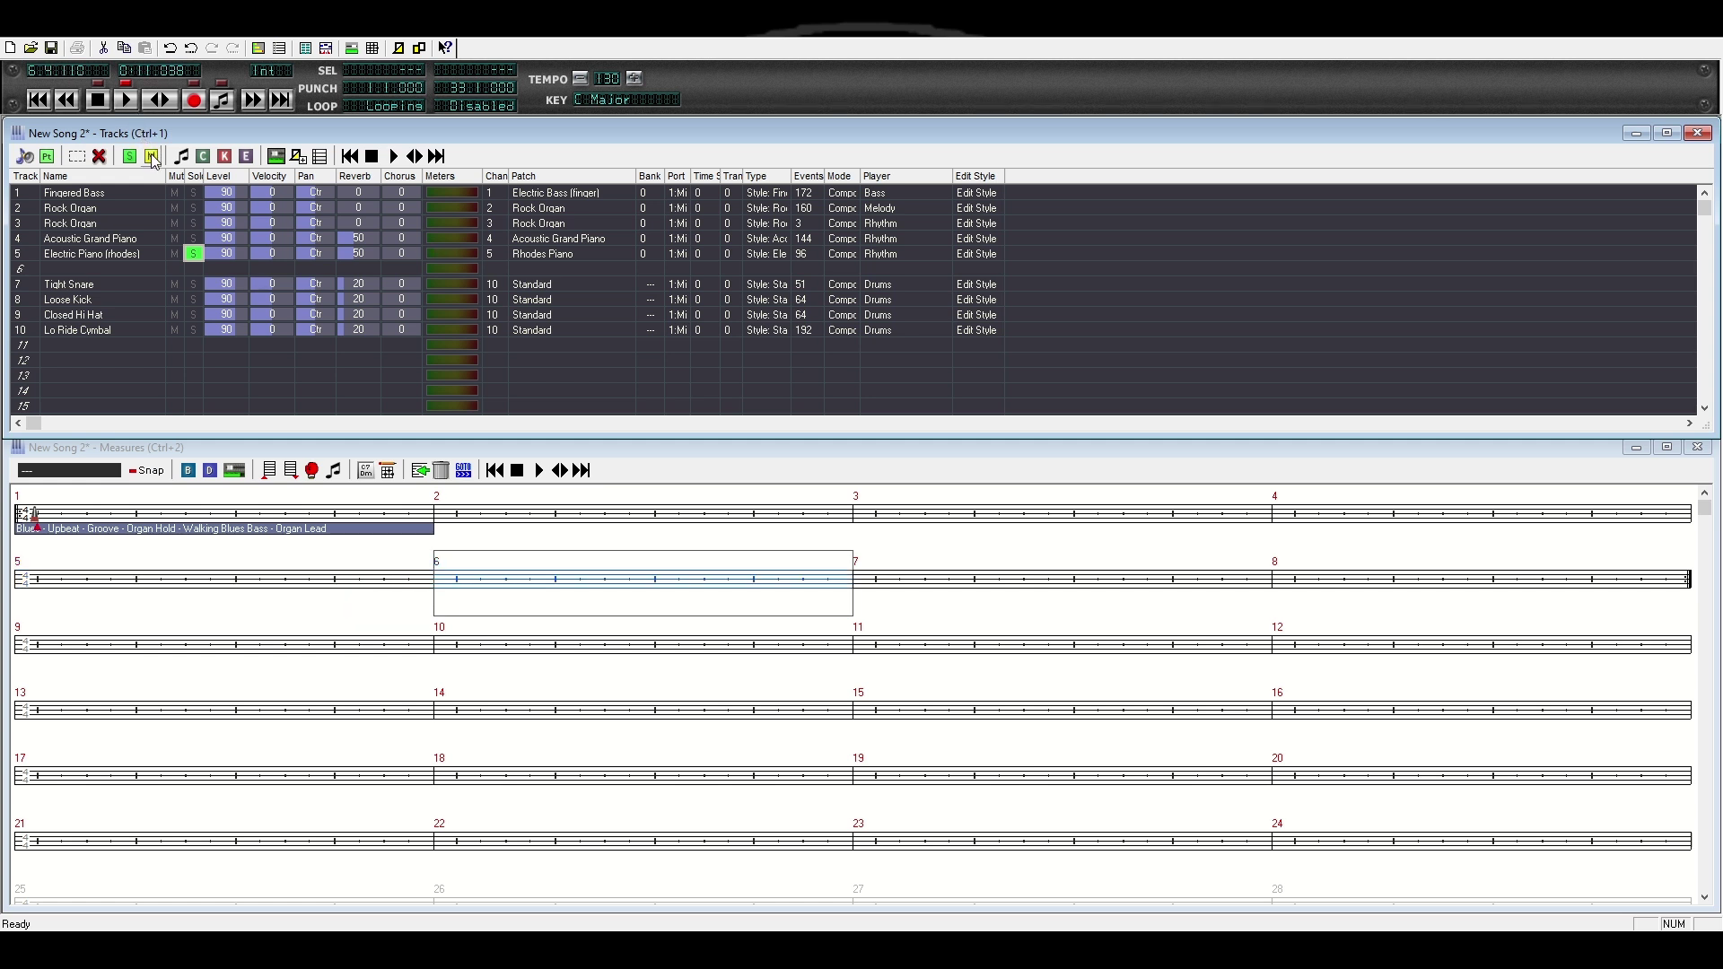
pyautogui.click(99, 105)
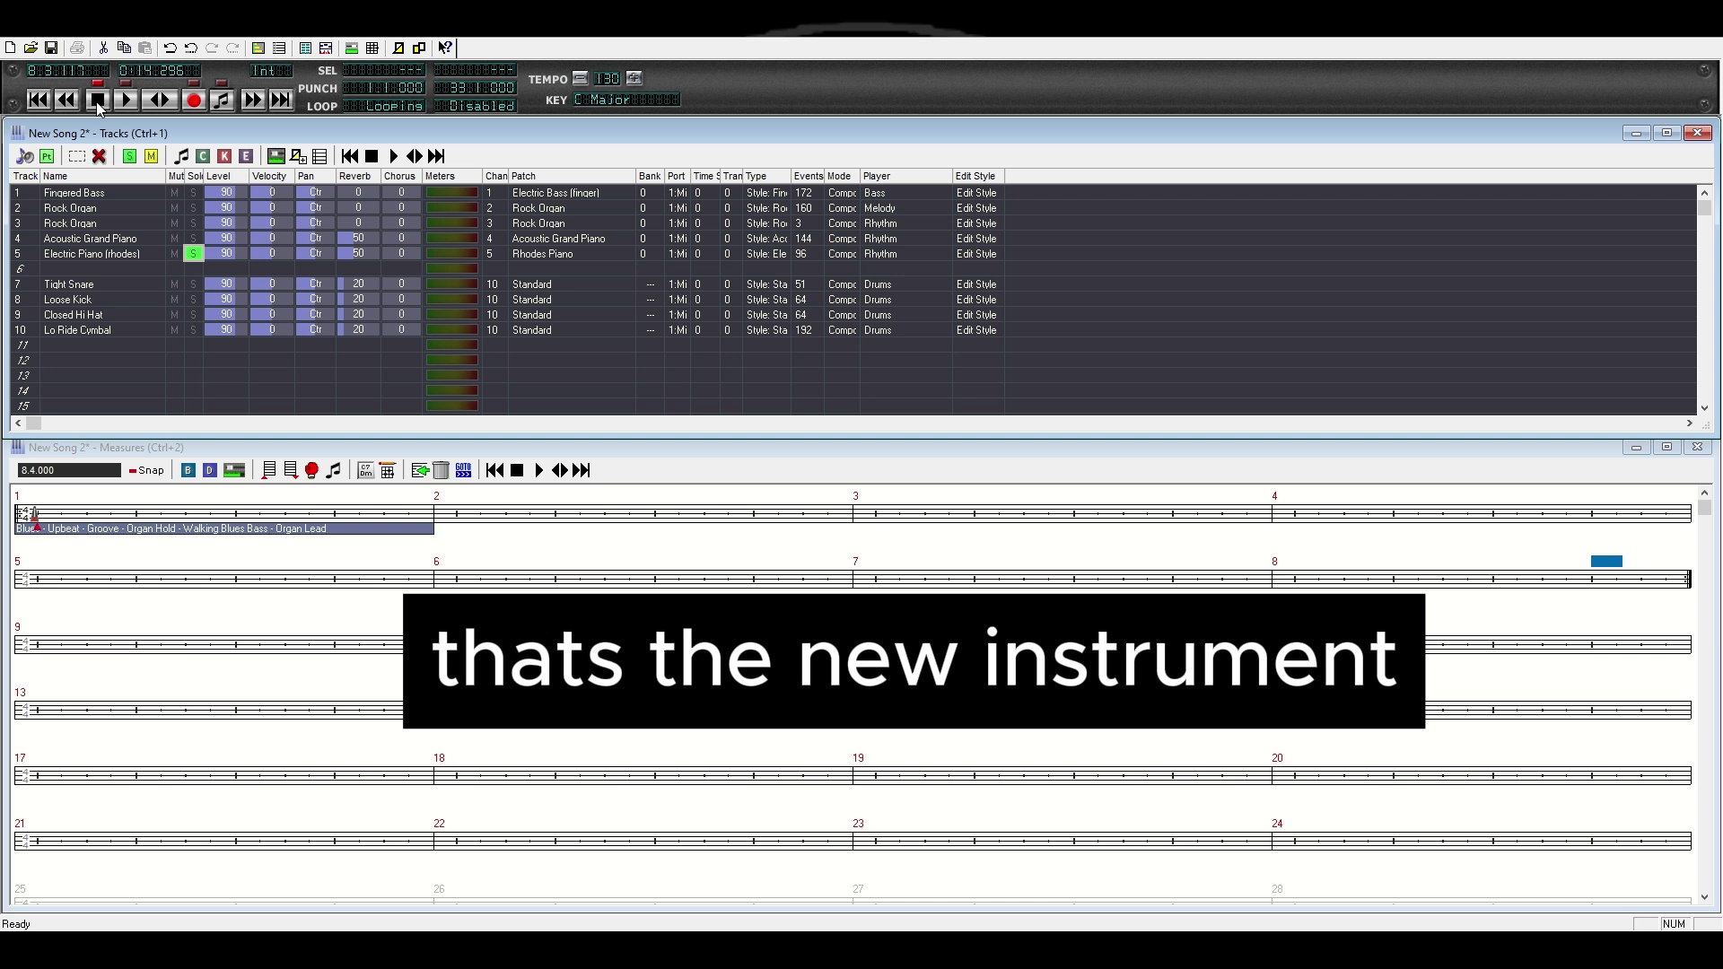
pyautogui.click(191, 256)
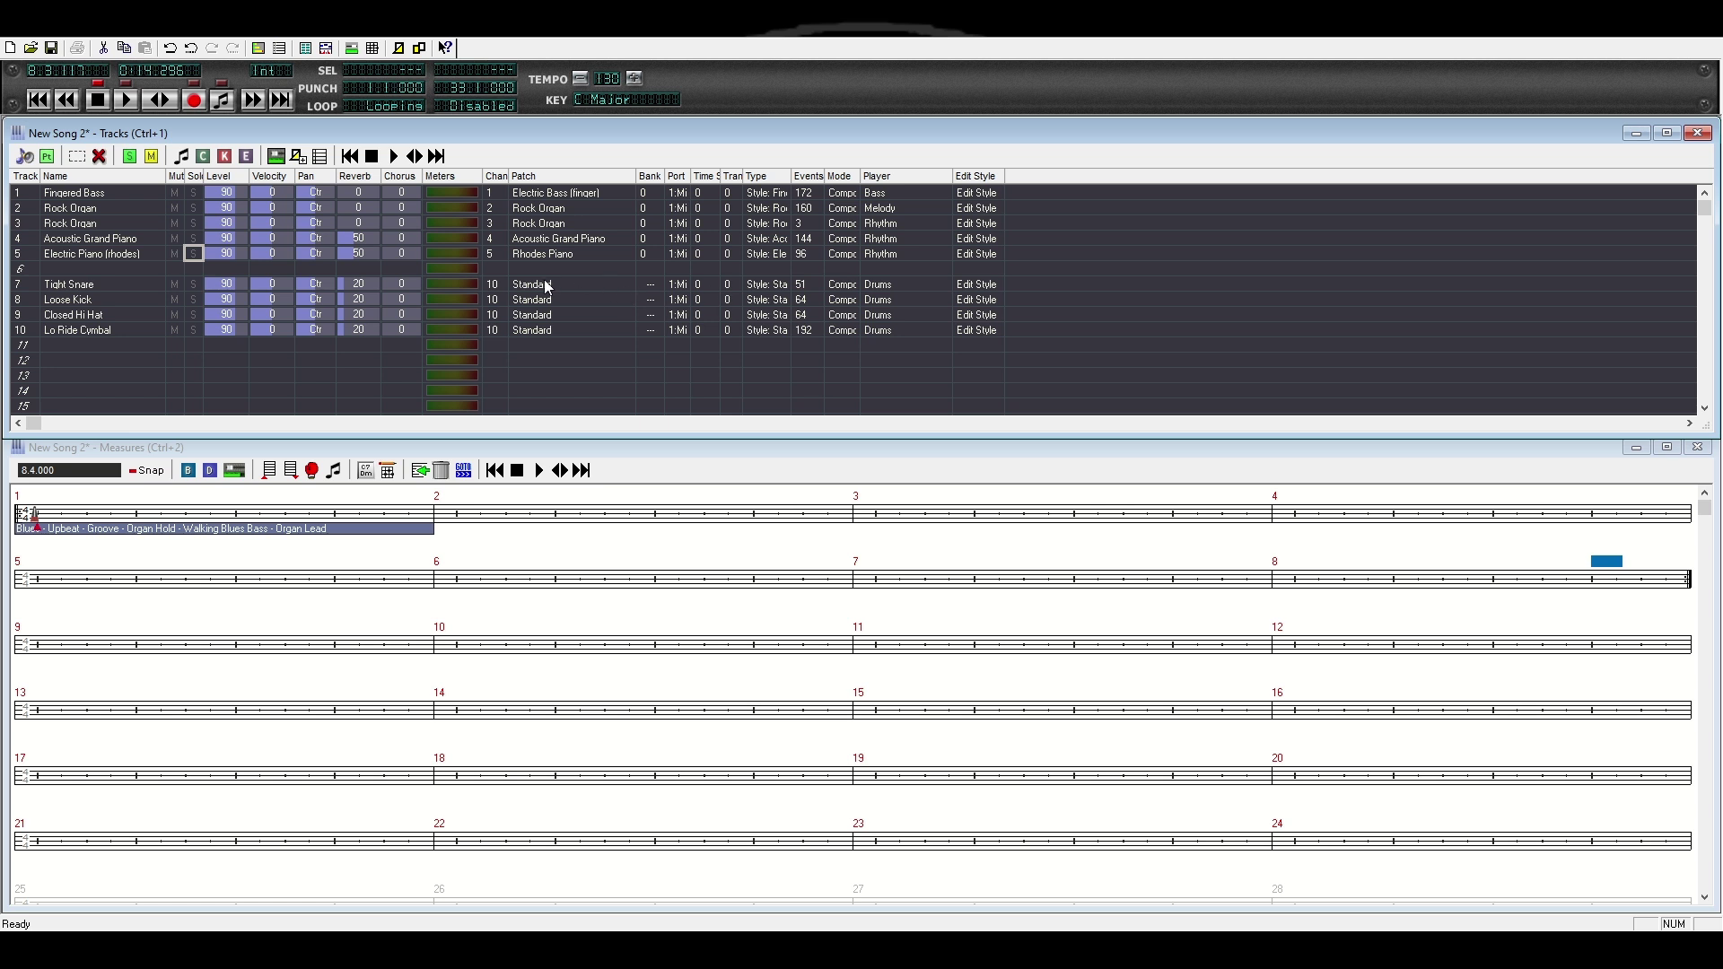
# Step: Add a Violin melody player to the band at measure 1, and compose and audition the song
pyautogui.click(50, 513)
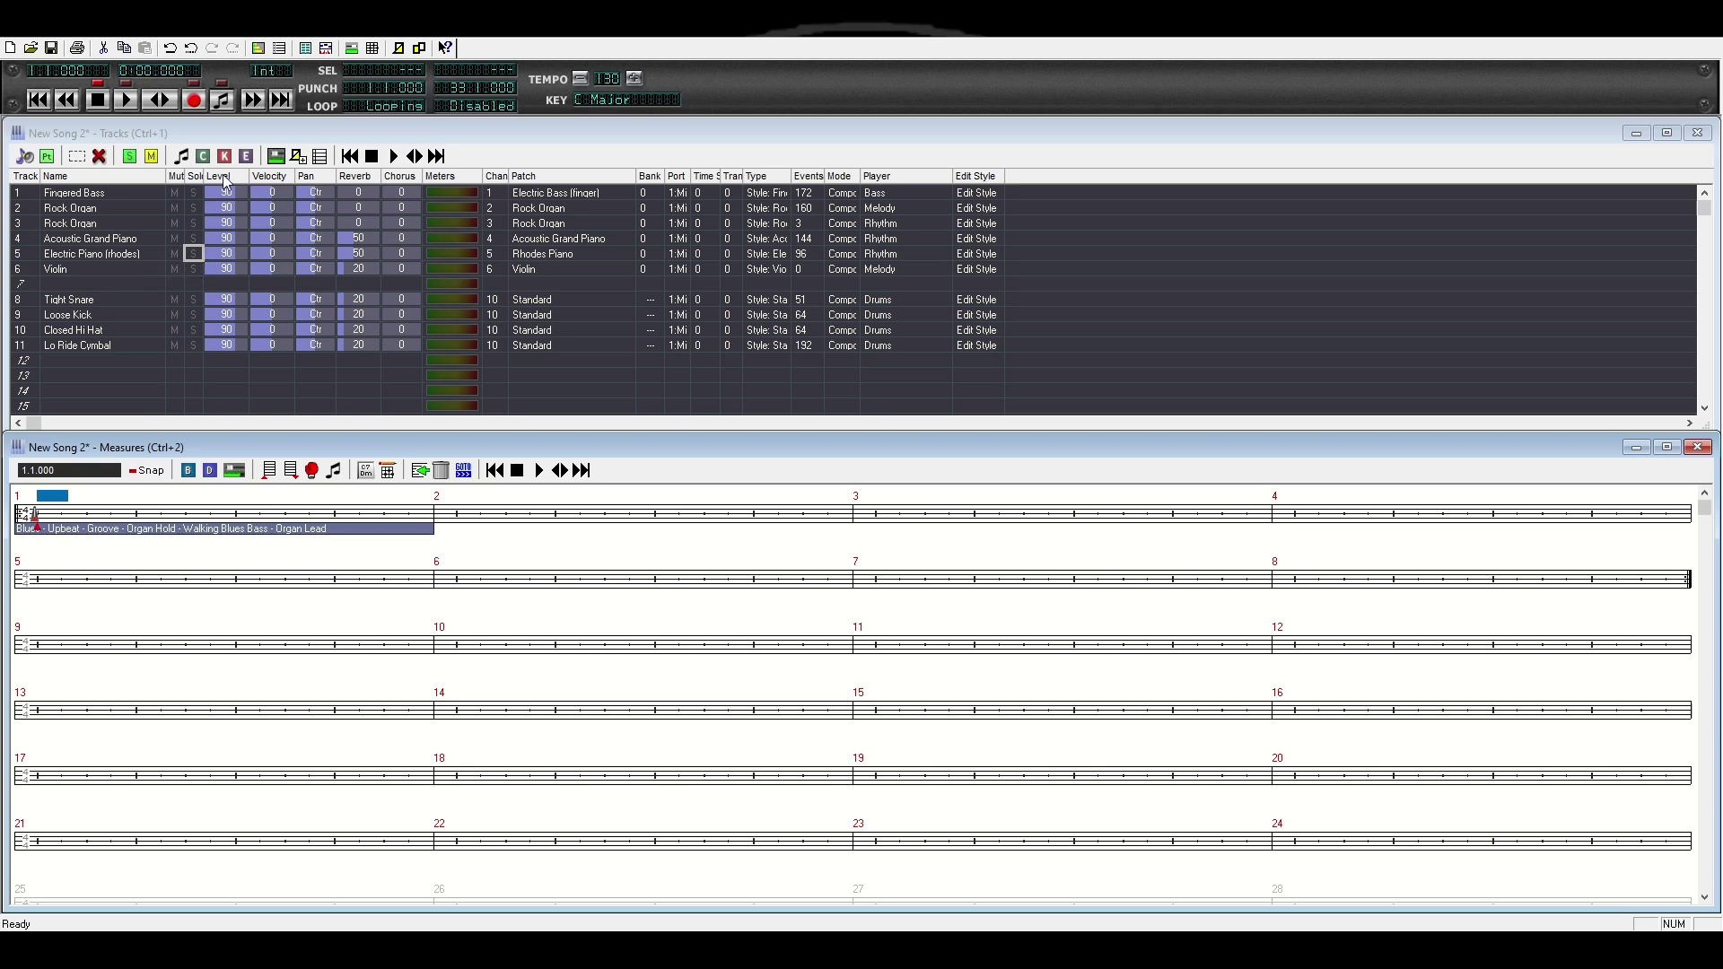
pyautogui.click(223, 105)
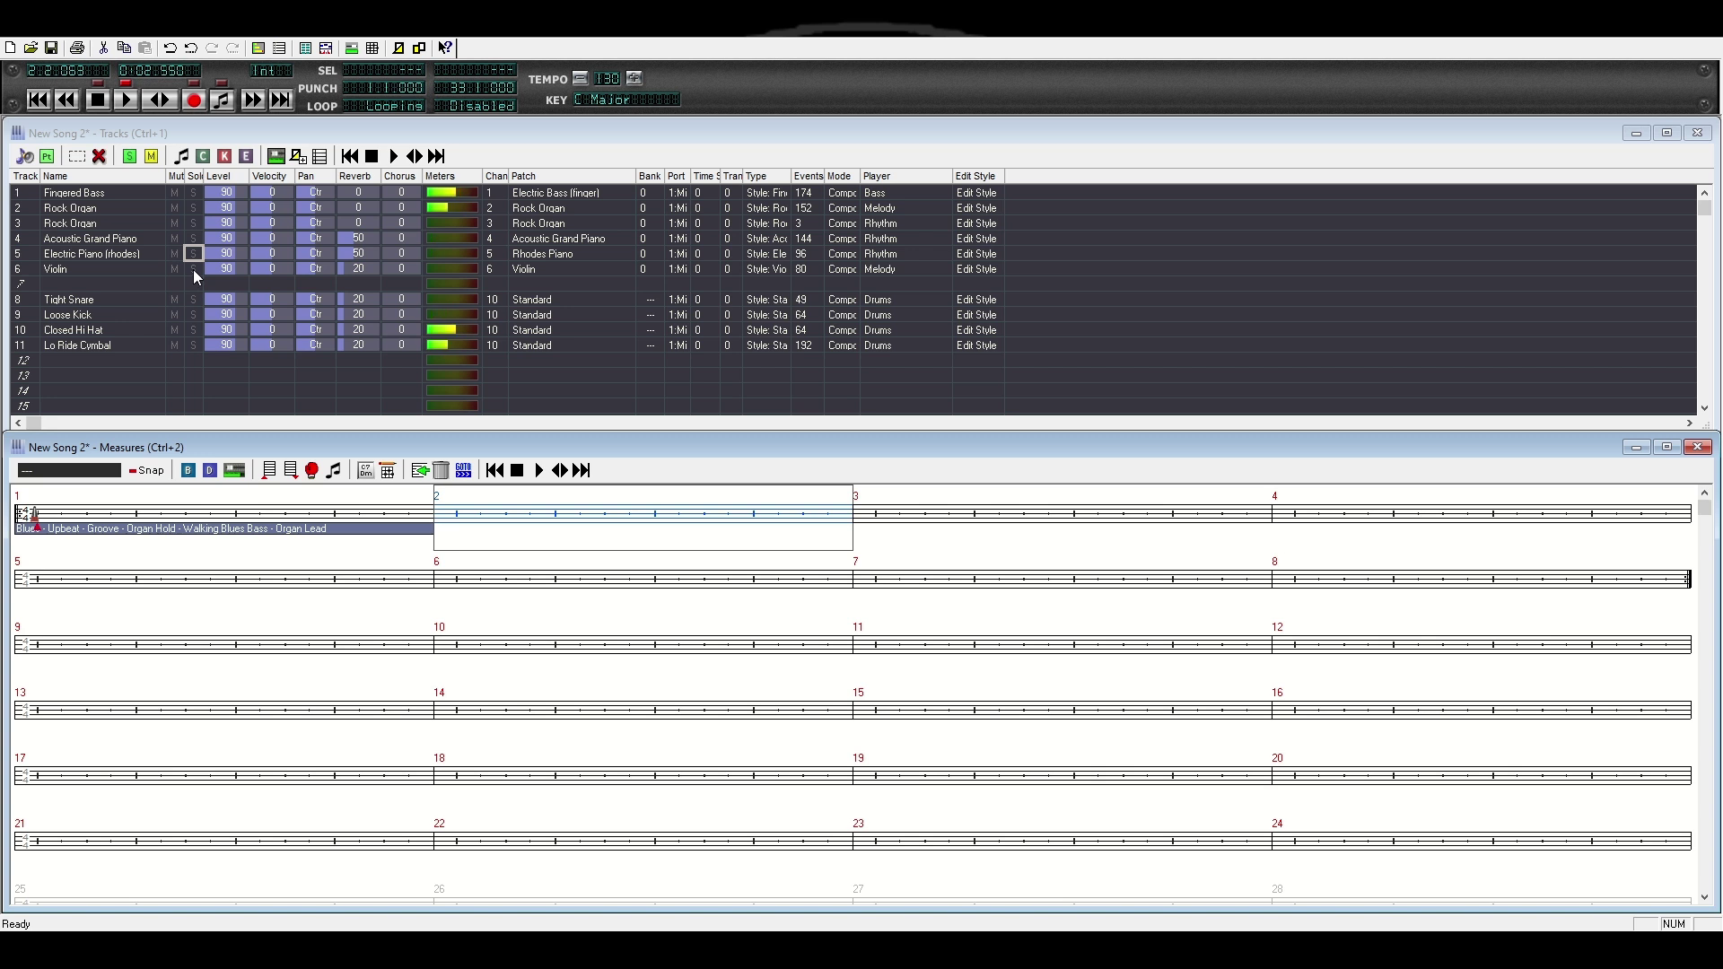
pyautogui.click(99, 101)
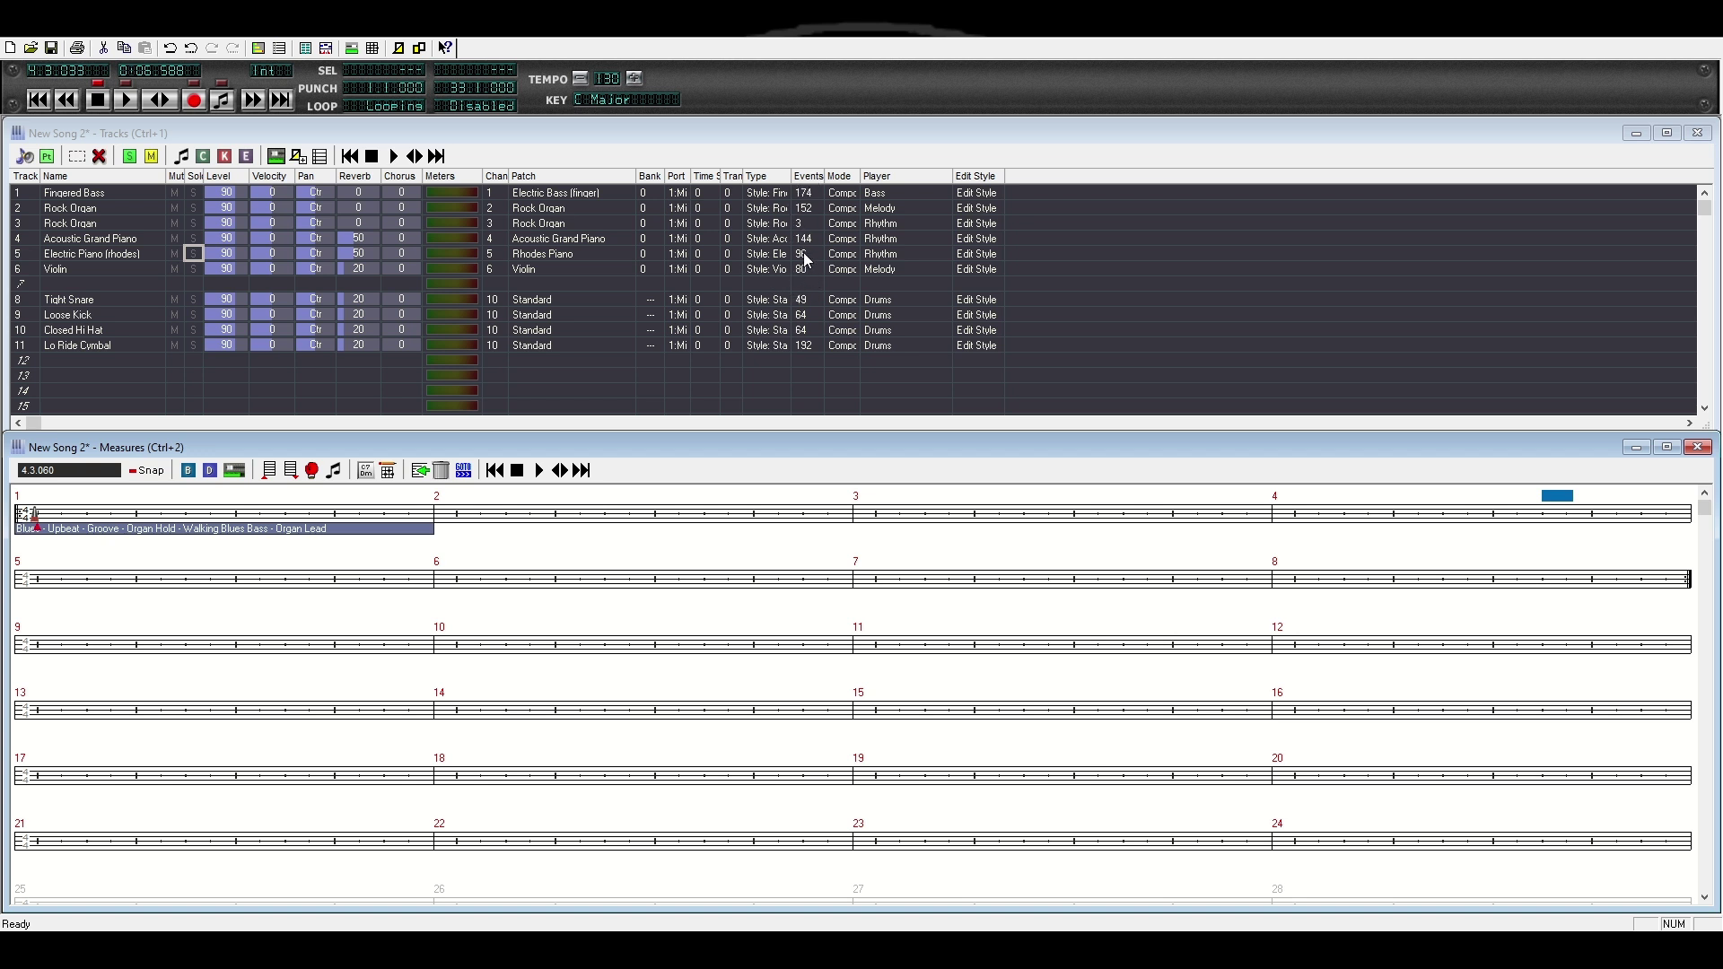
# Step: Solo the Violin and Electric Piano (rhodes) tracks and listen to them together
pyautogui.click(195, 269)
pyautogui.click(195, 269)
pyautogui.click(195, 254)
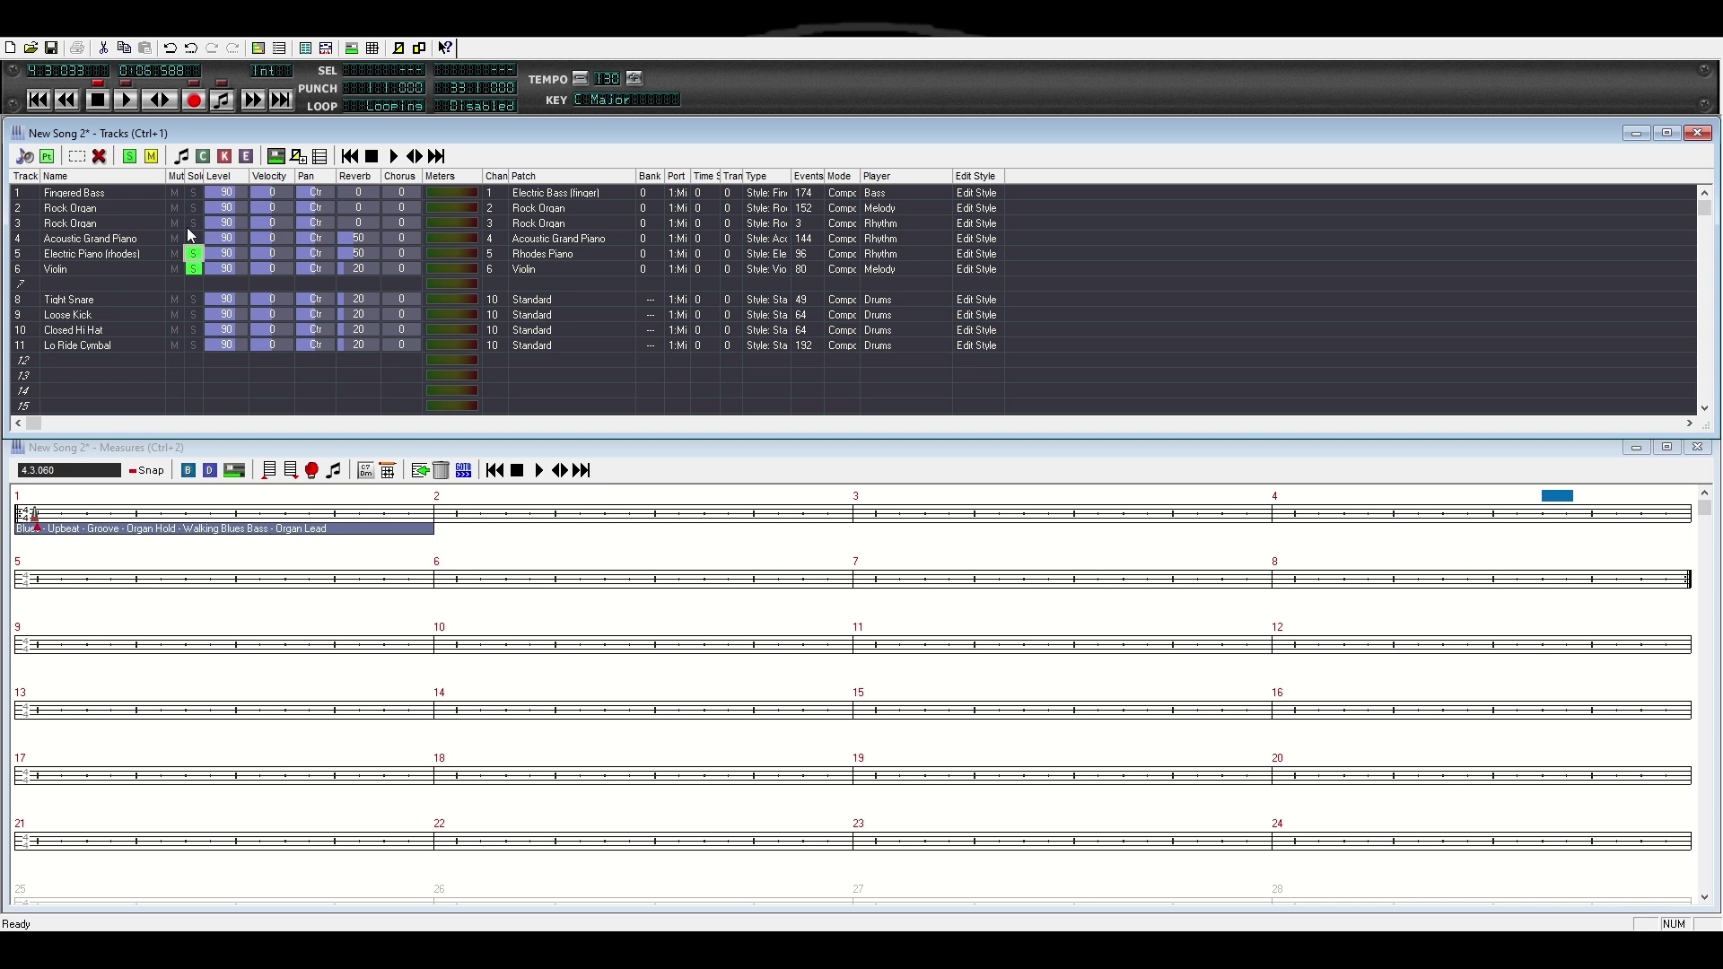
pyautogui.click(136, 102)
pyautogui.click(136, 102)
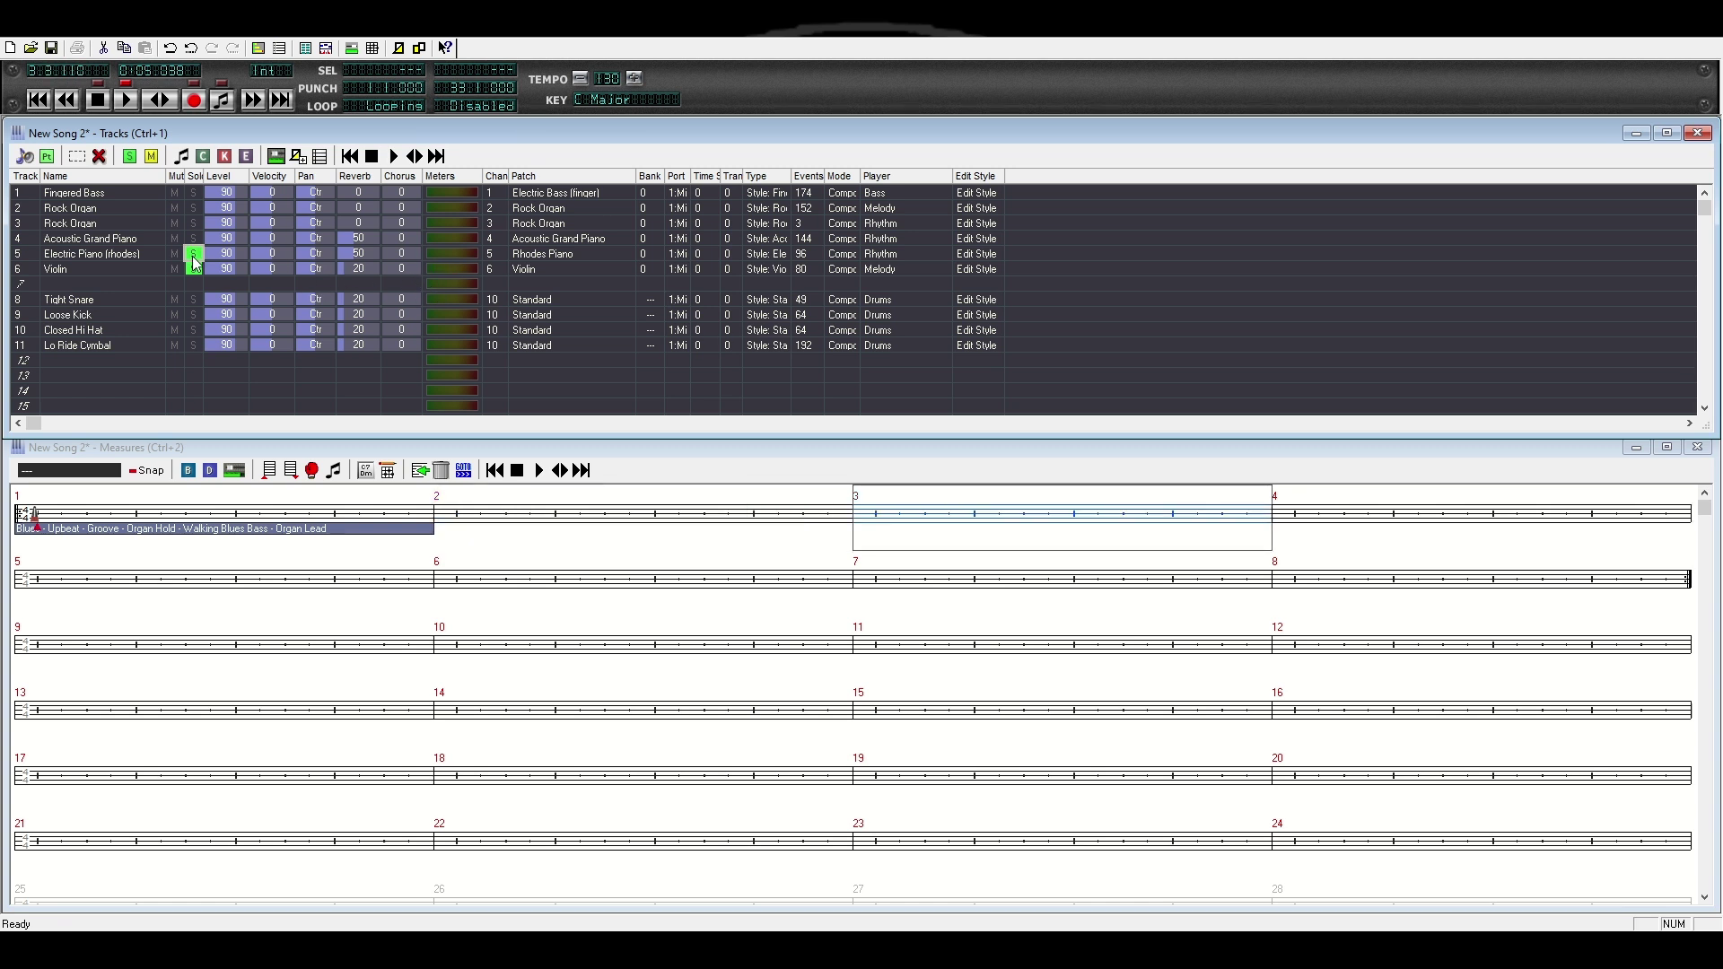
pyautogui.click(95, 103)
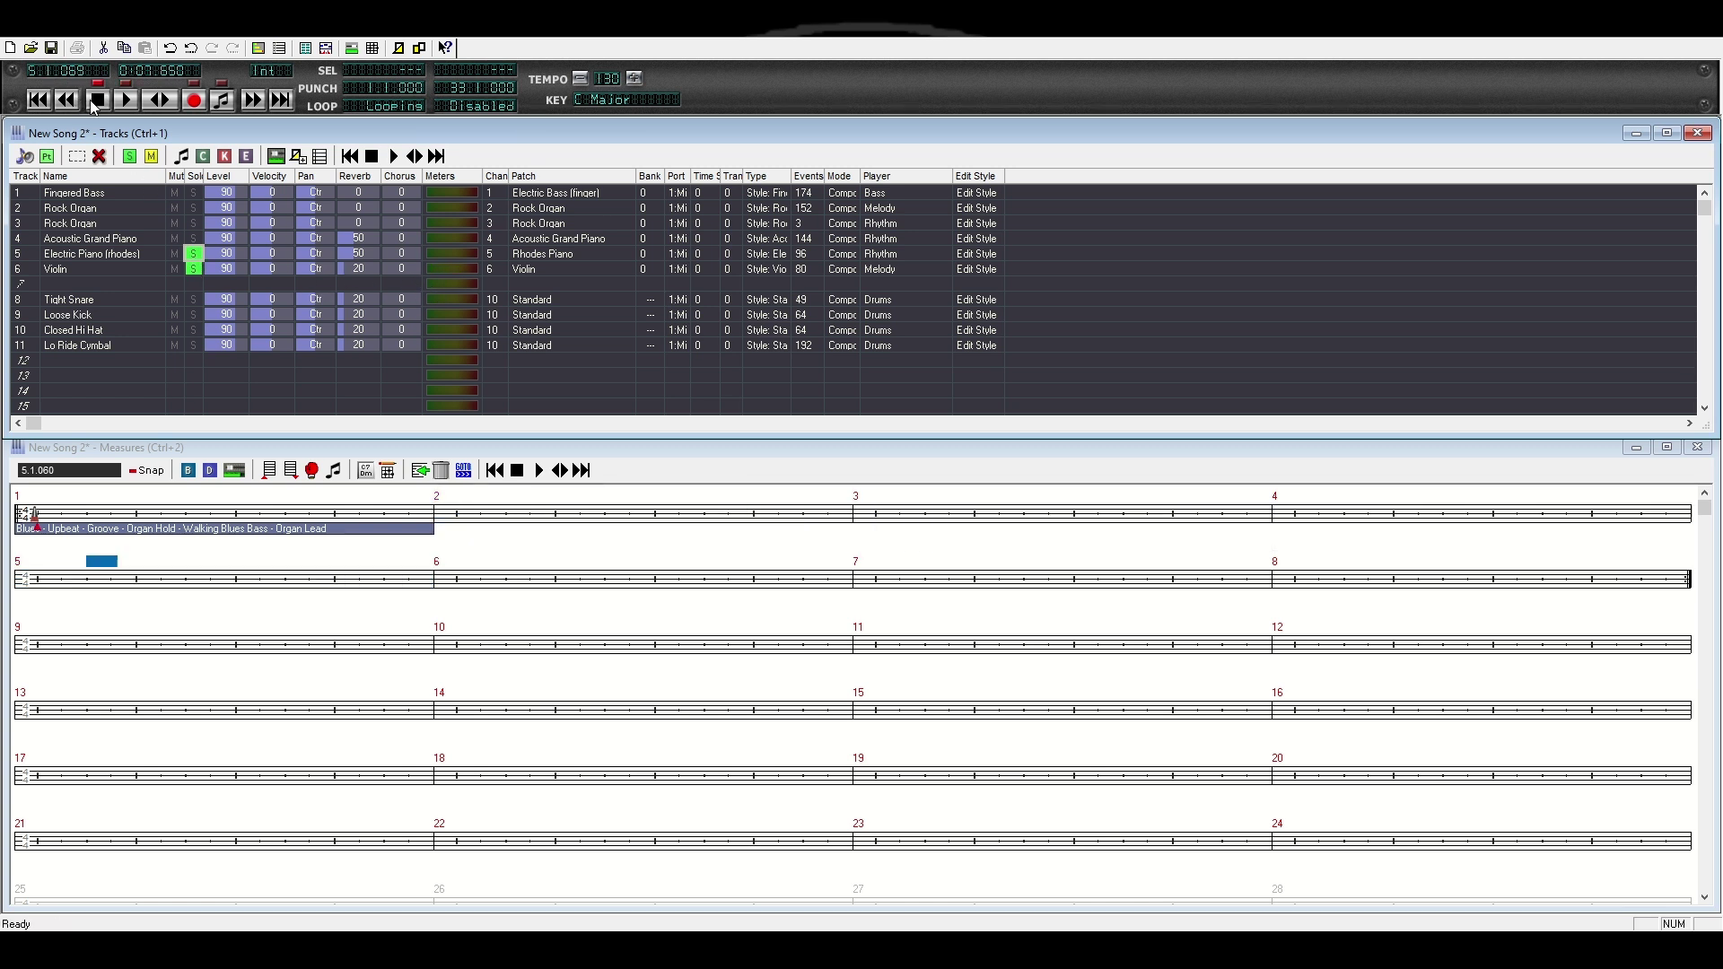
# Step: Clear the solos on the Electric Piano and Violin tracks and play the full band
pyautogui.click(193, 269)
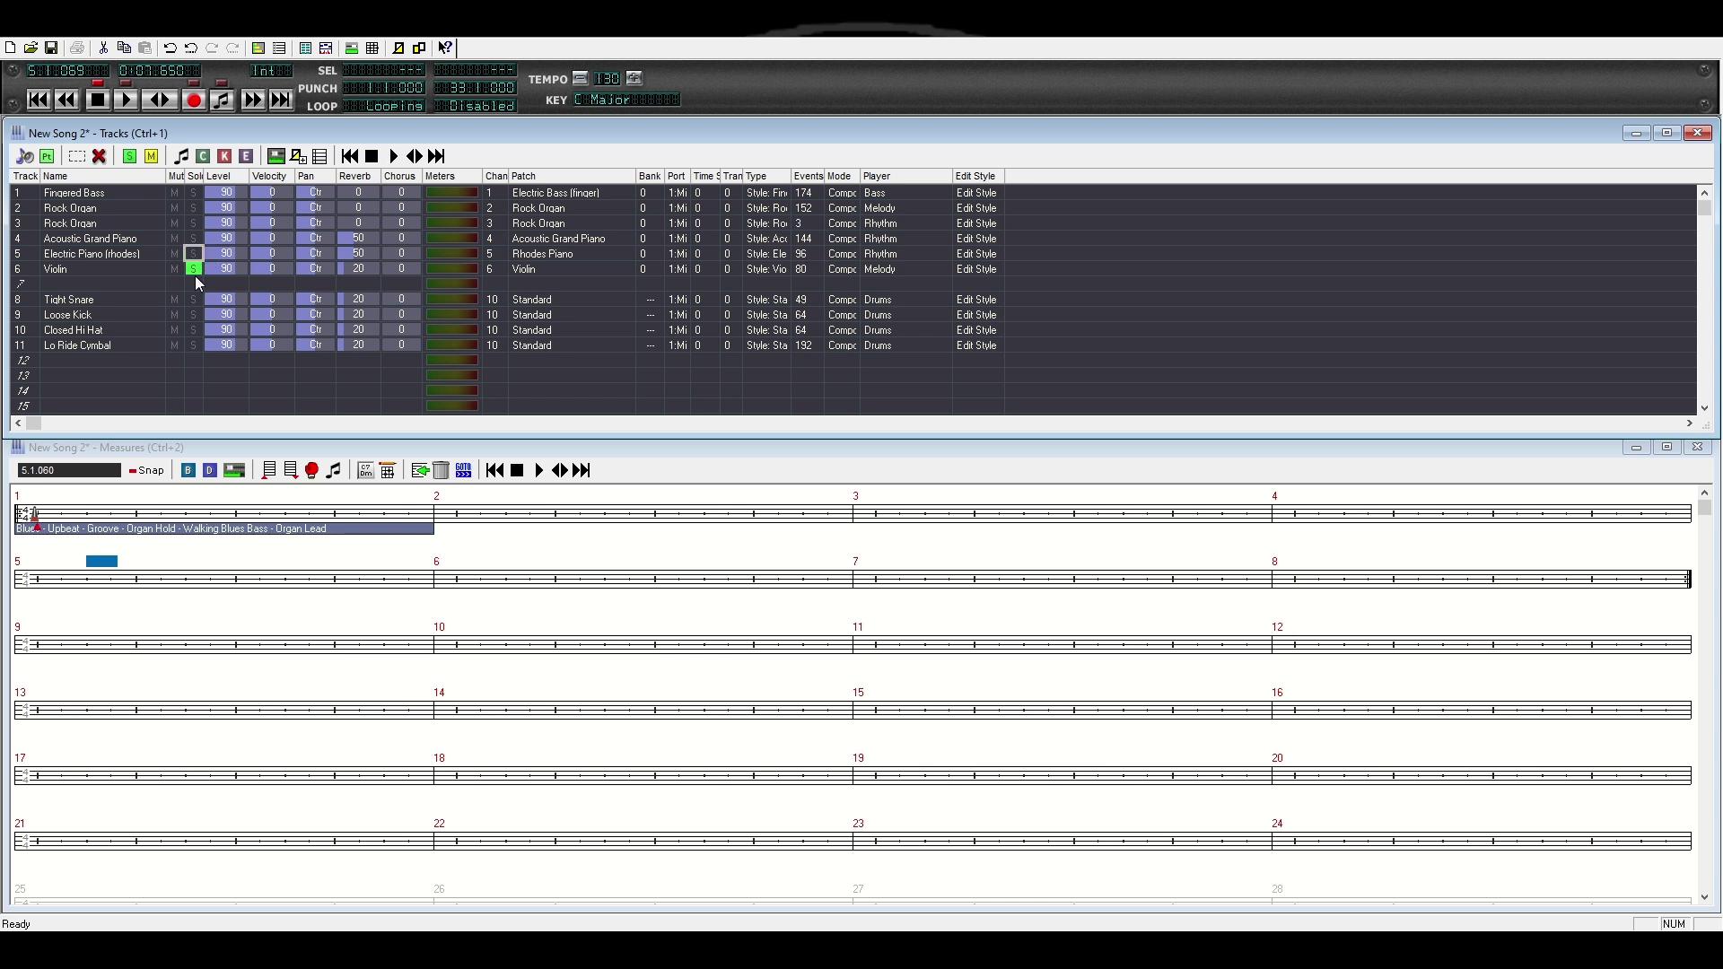
pyautogui.click(136, 102)
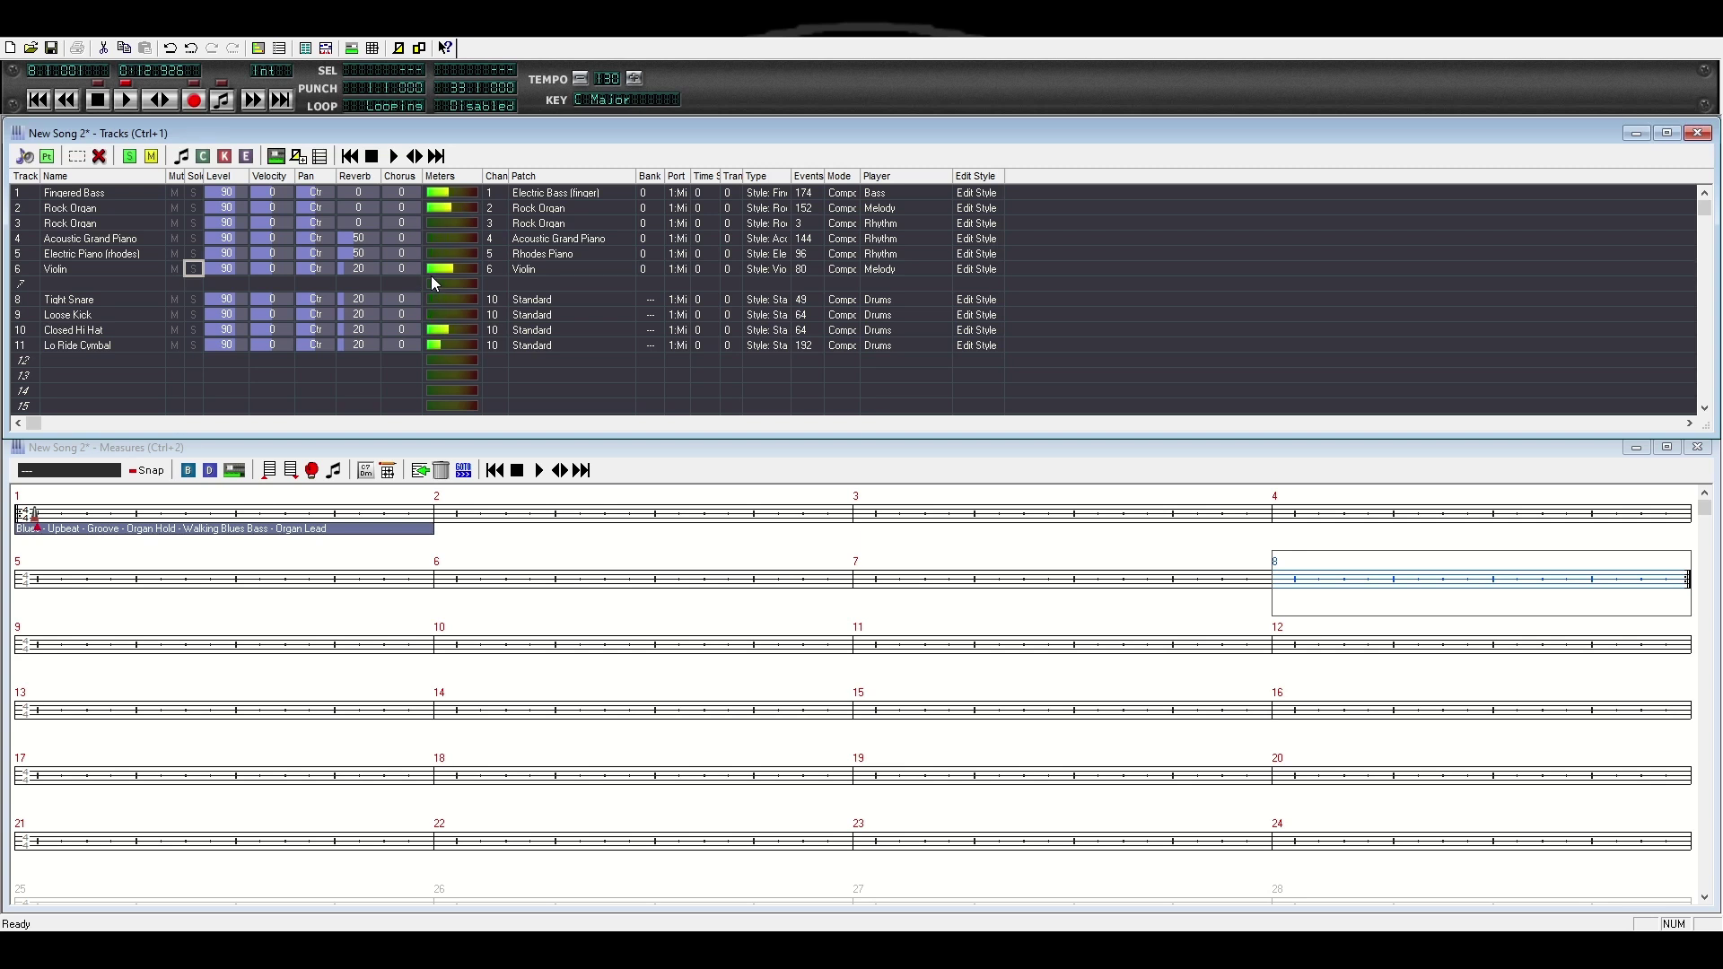
pyautogui.click(98, 103)
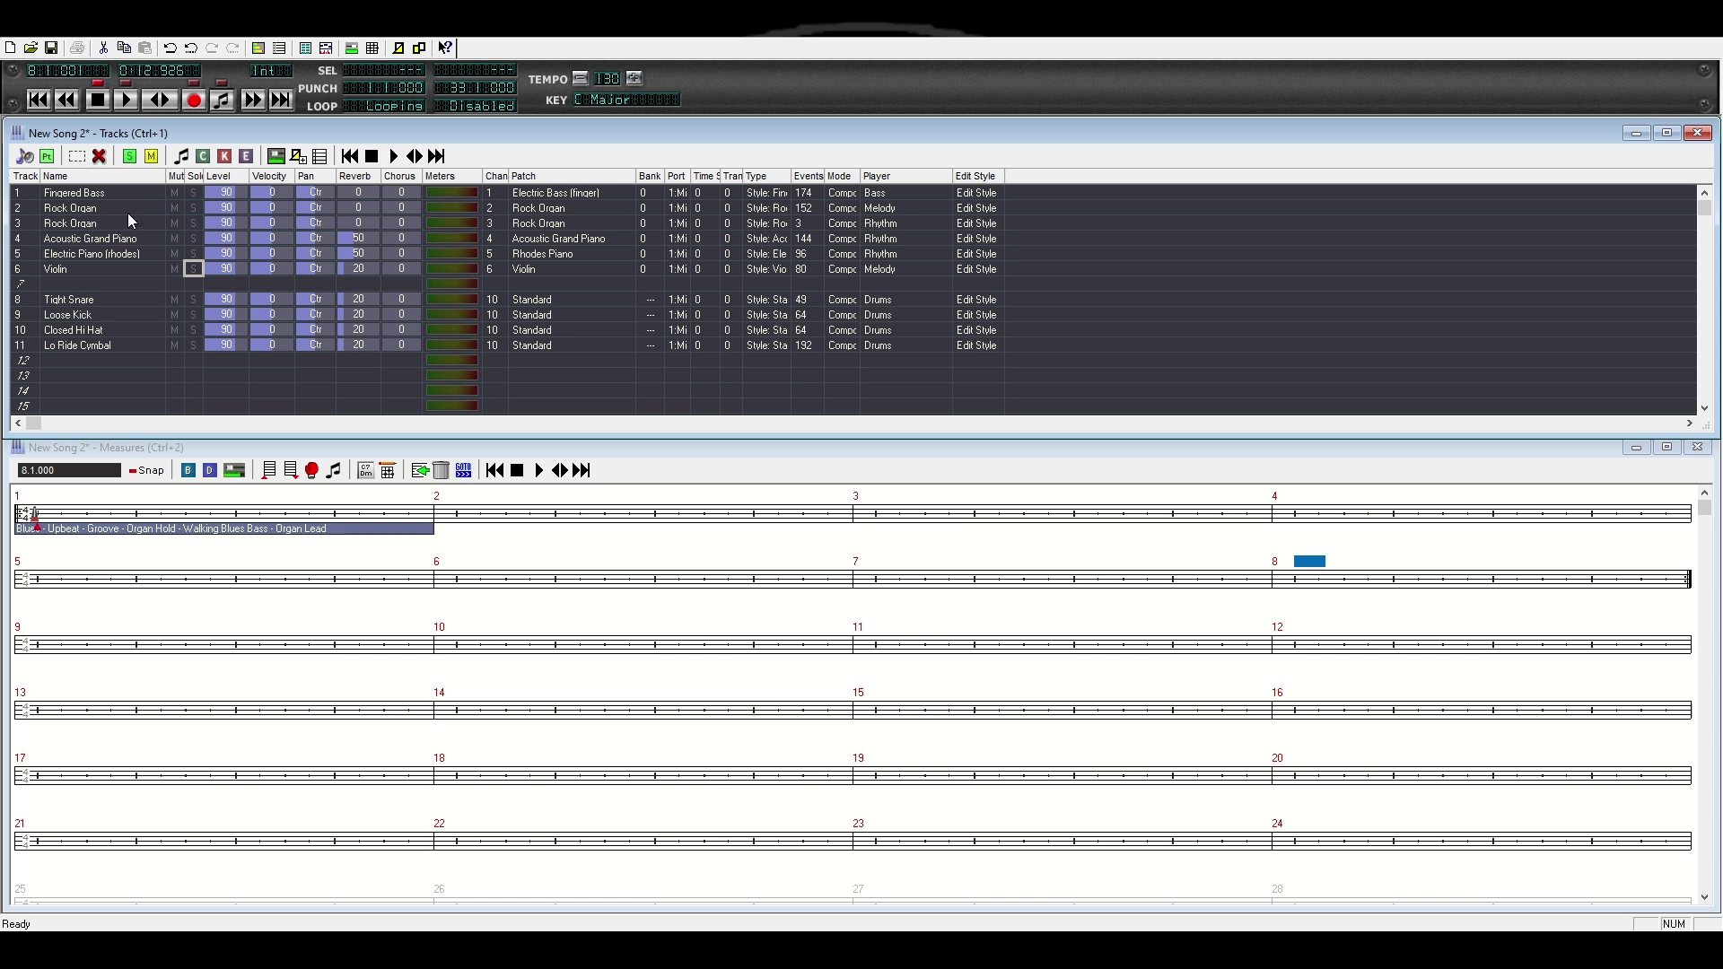
# Step: Add an Acoustic Grand Piano melody player to the band at measure 1, and compose and audition the song
pyautogui.scroll(-1, 127, 220)
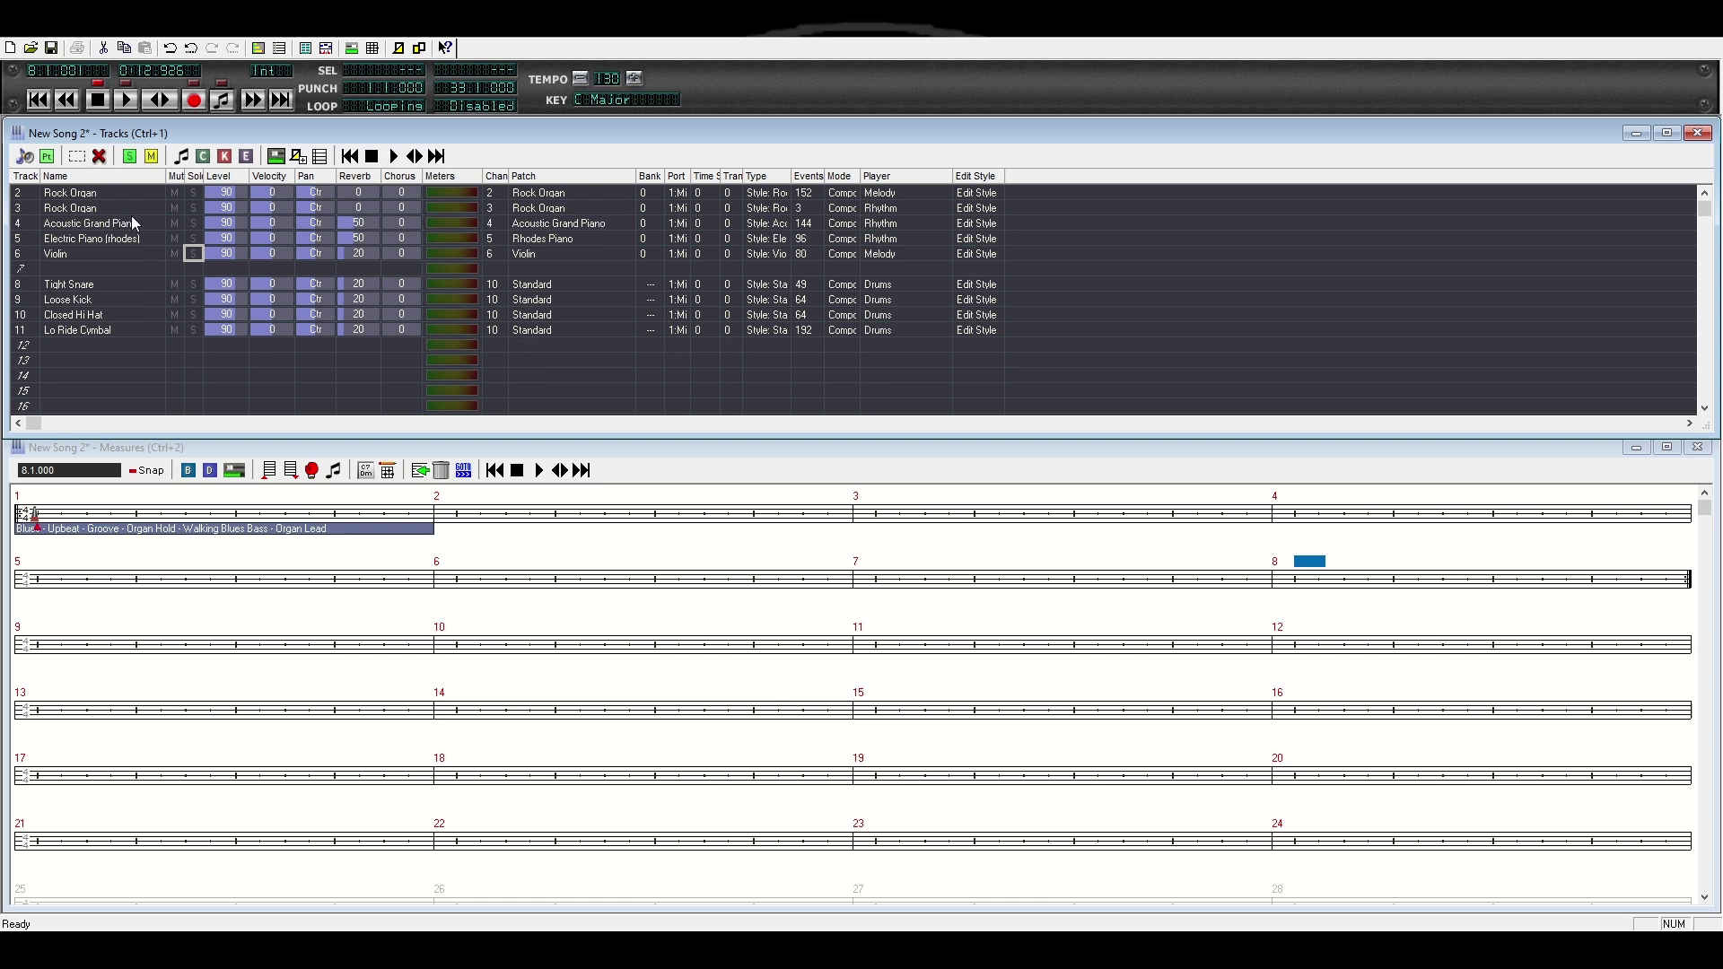
pyautogui.click(51, 508)
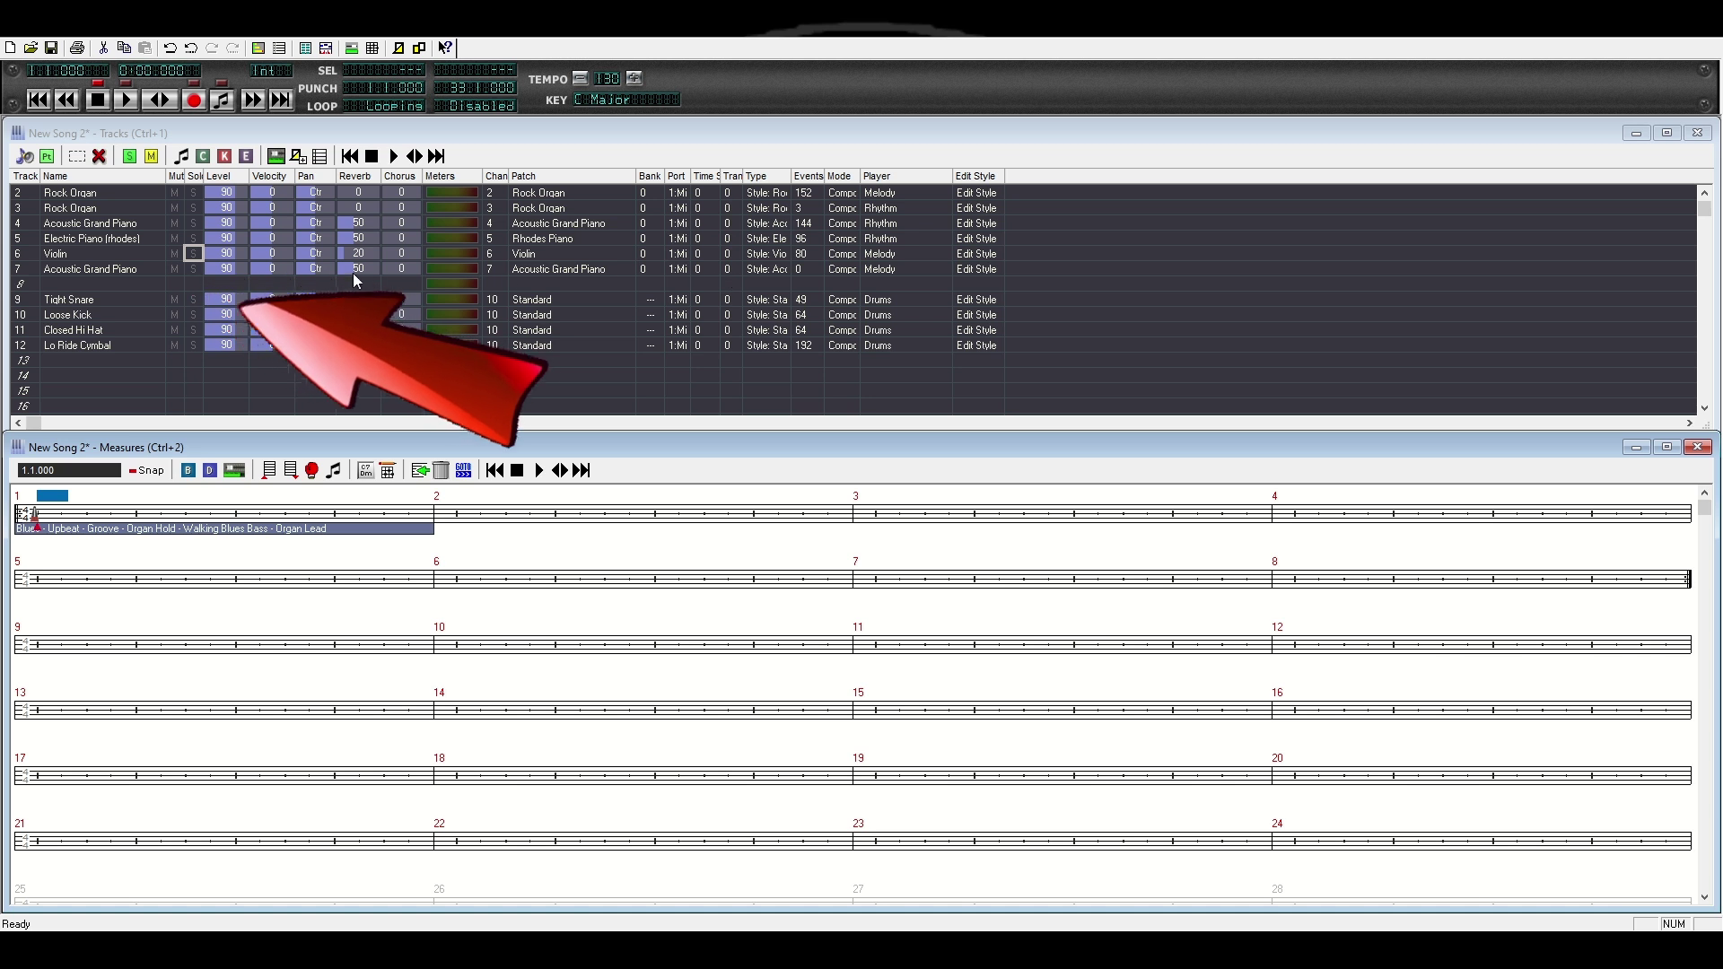
pyautogui.click(224, 101)
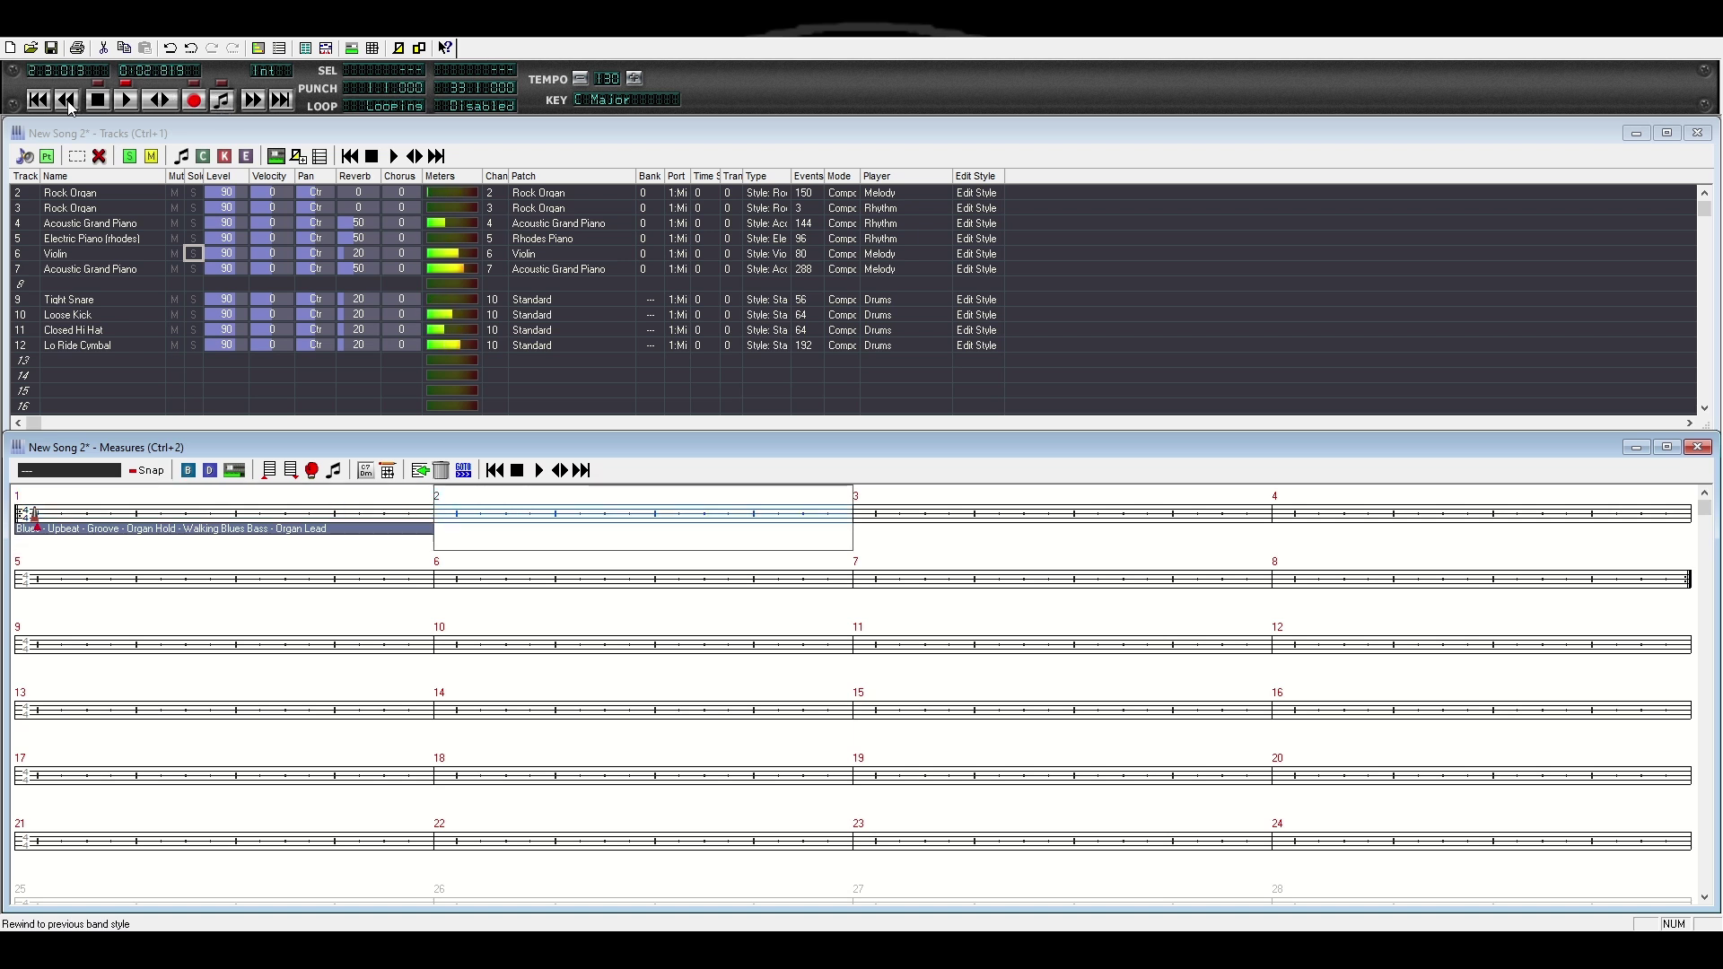
pyautogui.click(96, 101)
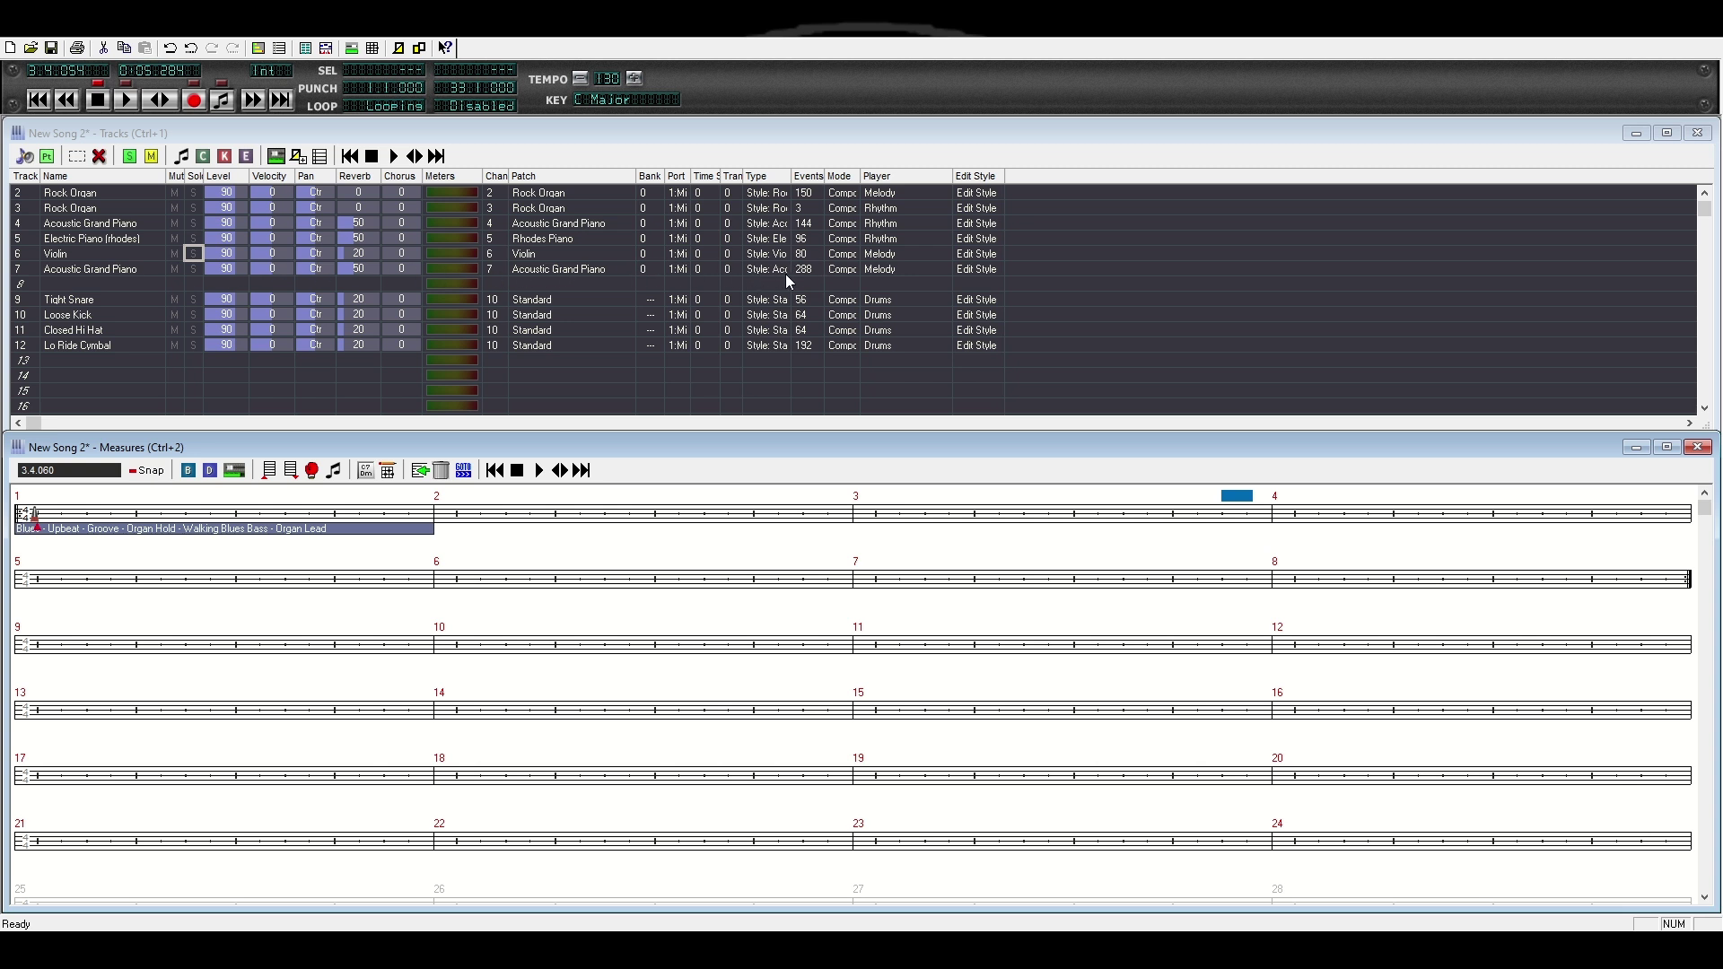
# Step: Solo the melody Acoustic Grand Piano, Violin and Electric Piano tracks and play them from the start of the song
pyautogui.click(188, 271)
pyautogui.click(194, 254)
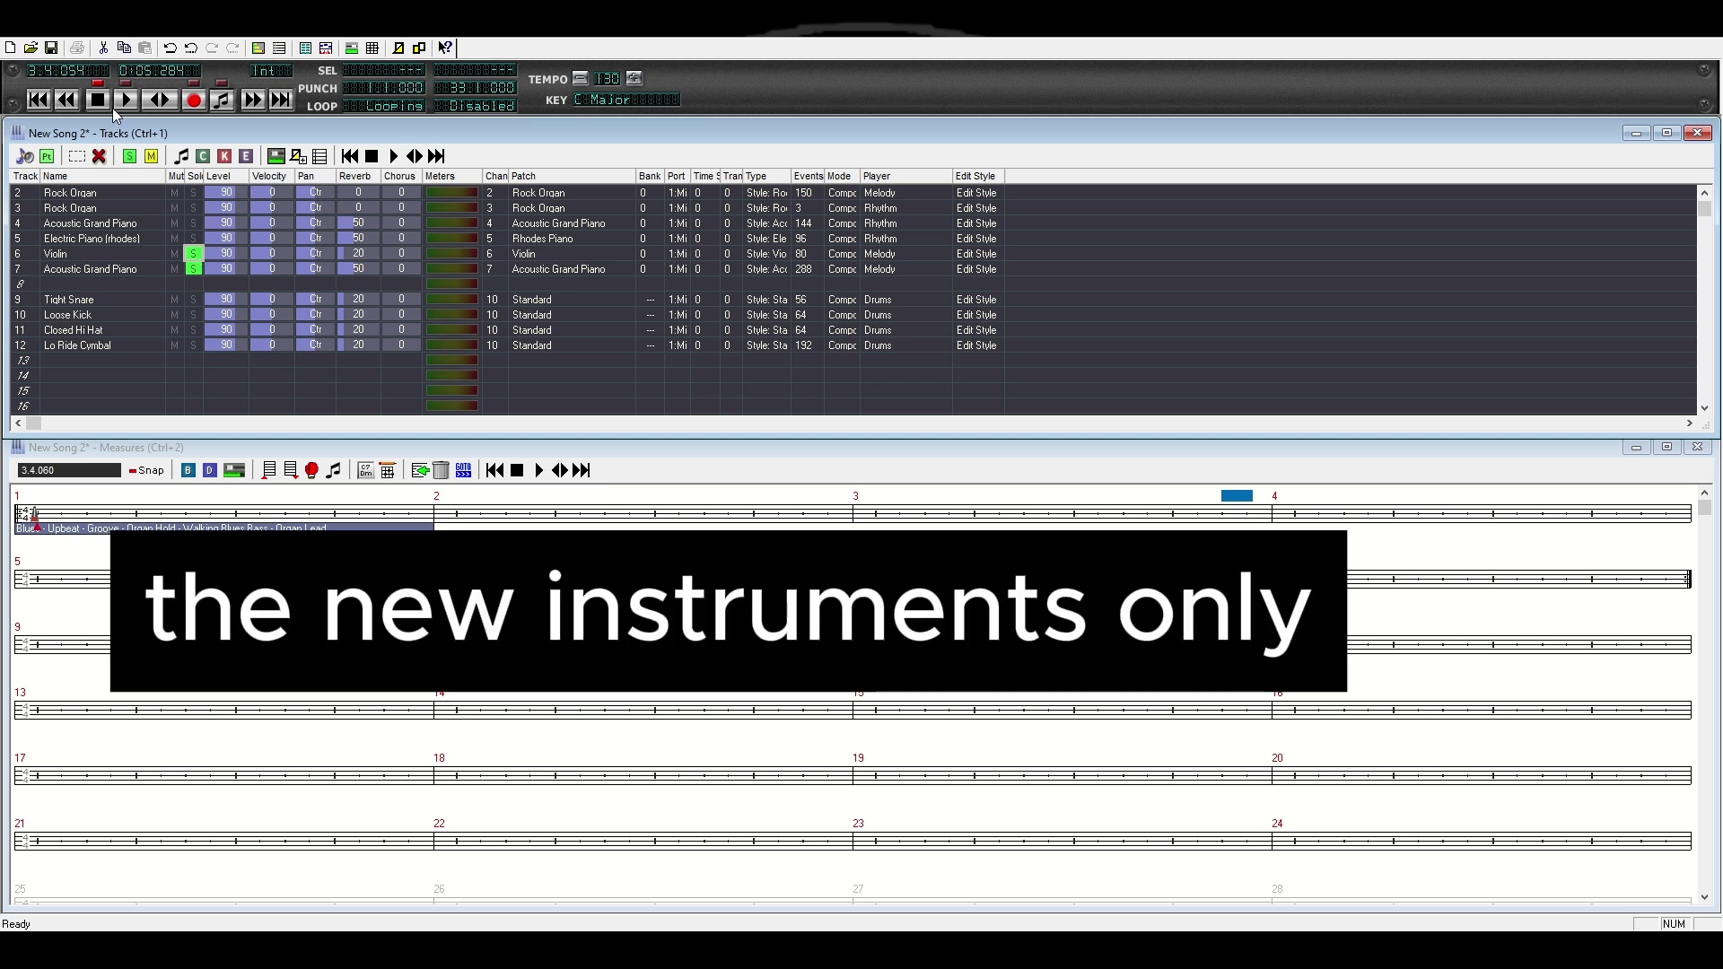
pyautogui.click(38, 100)
pyautogui.click(130, 103)
pyautogui.click(194, 238)
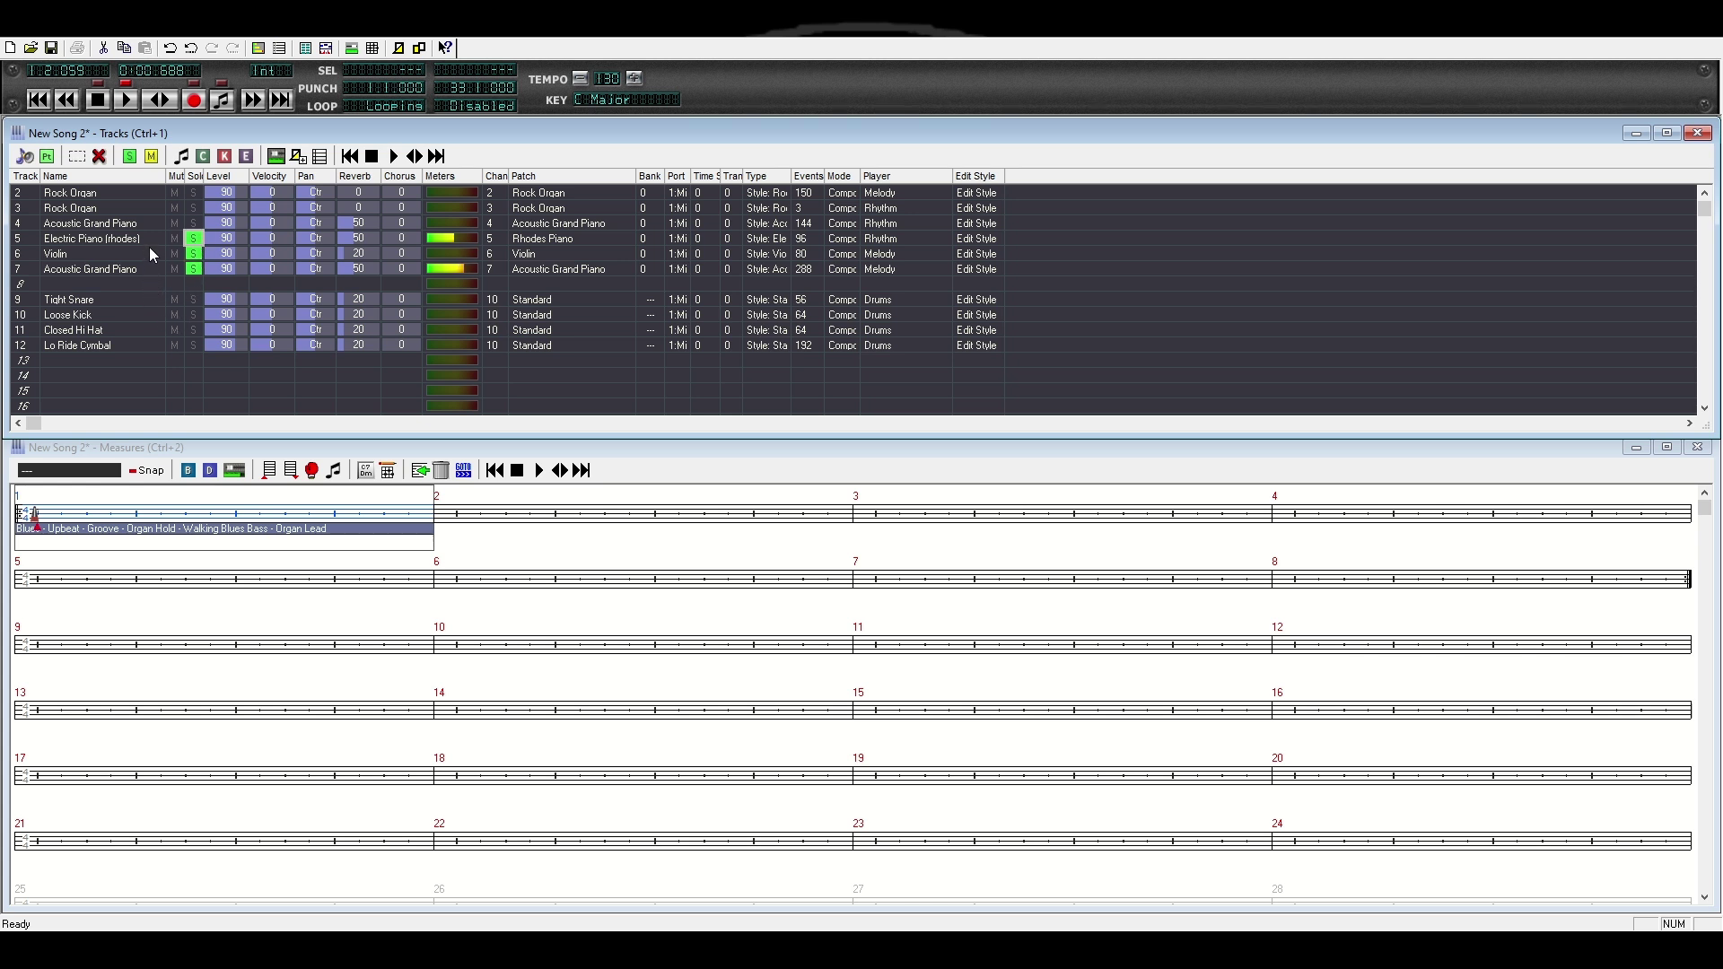
pyautogui.click(97, 101)
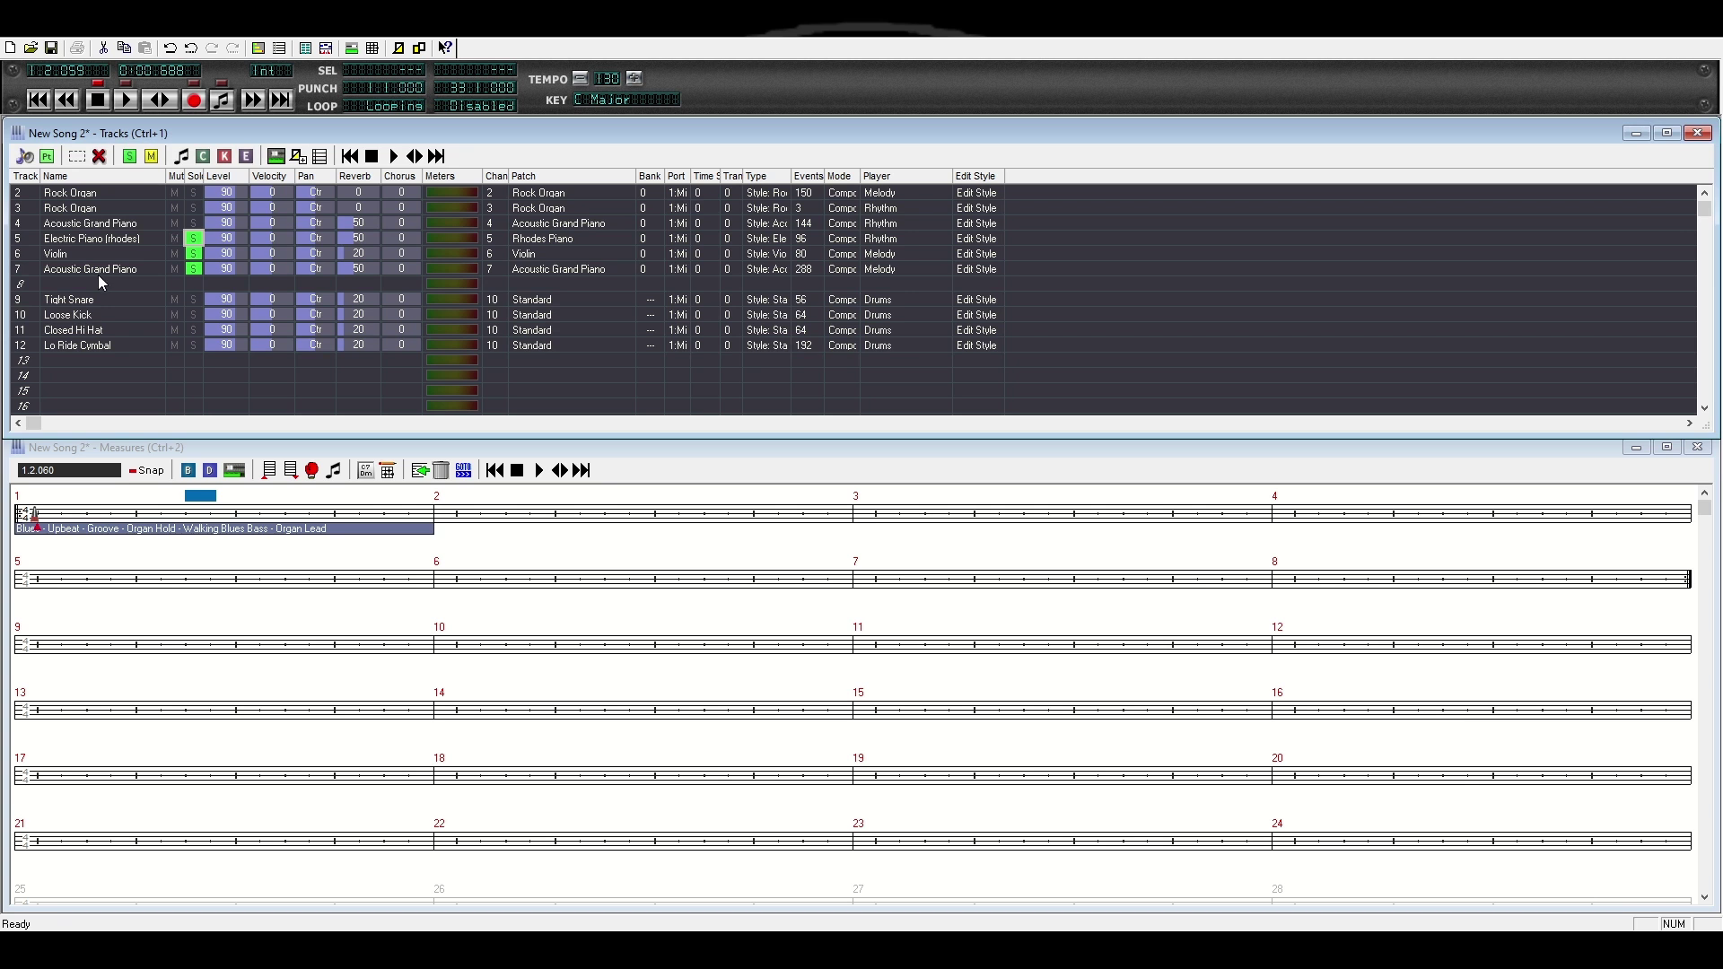
# Step: Clear the solos on the three added instruments and play the full band from the start of the song
pyautogui.click(193, 238)
pyautogui.scroll(1, 174, 255)
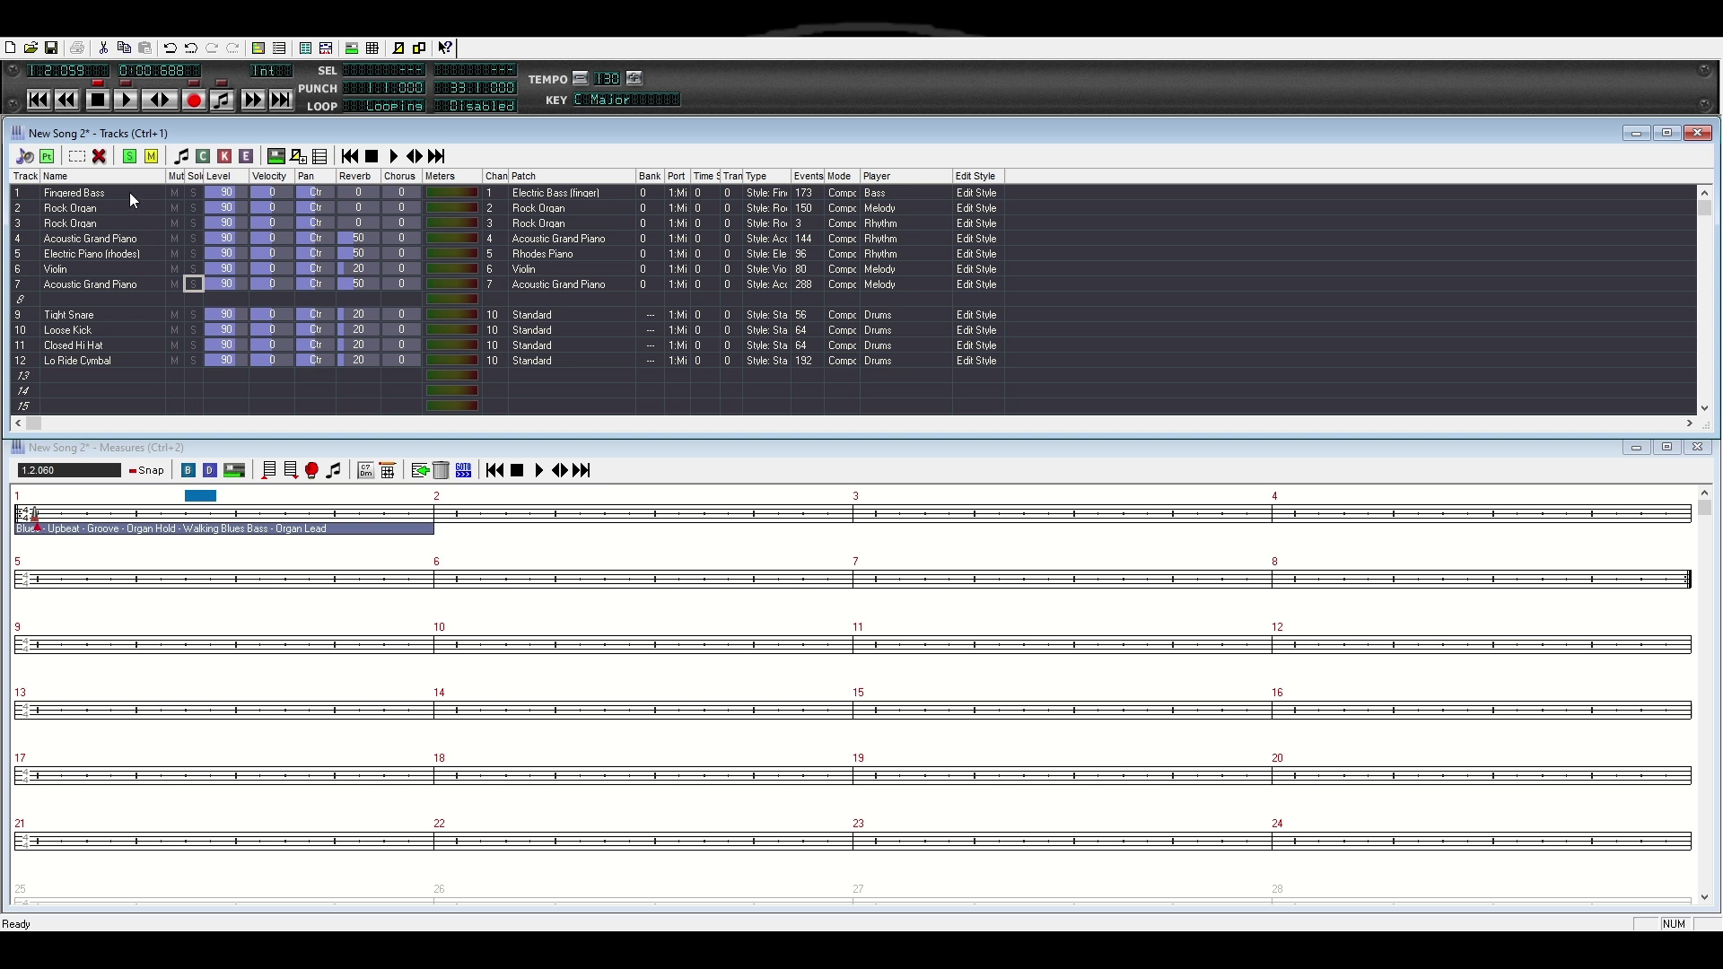
pyautogui.click(45, 102)
pyautogui.click(125, 101)
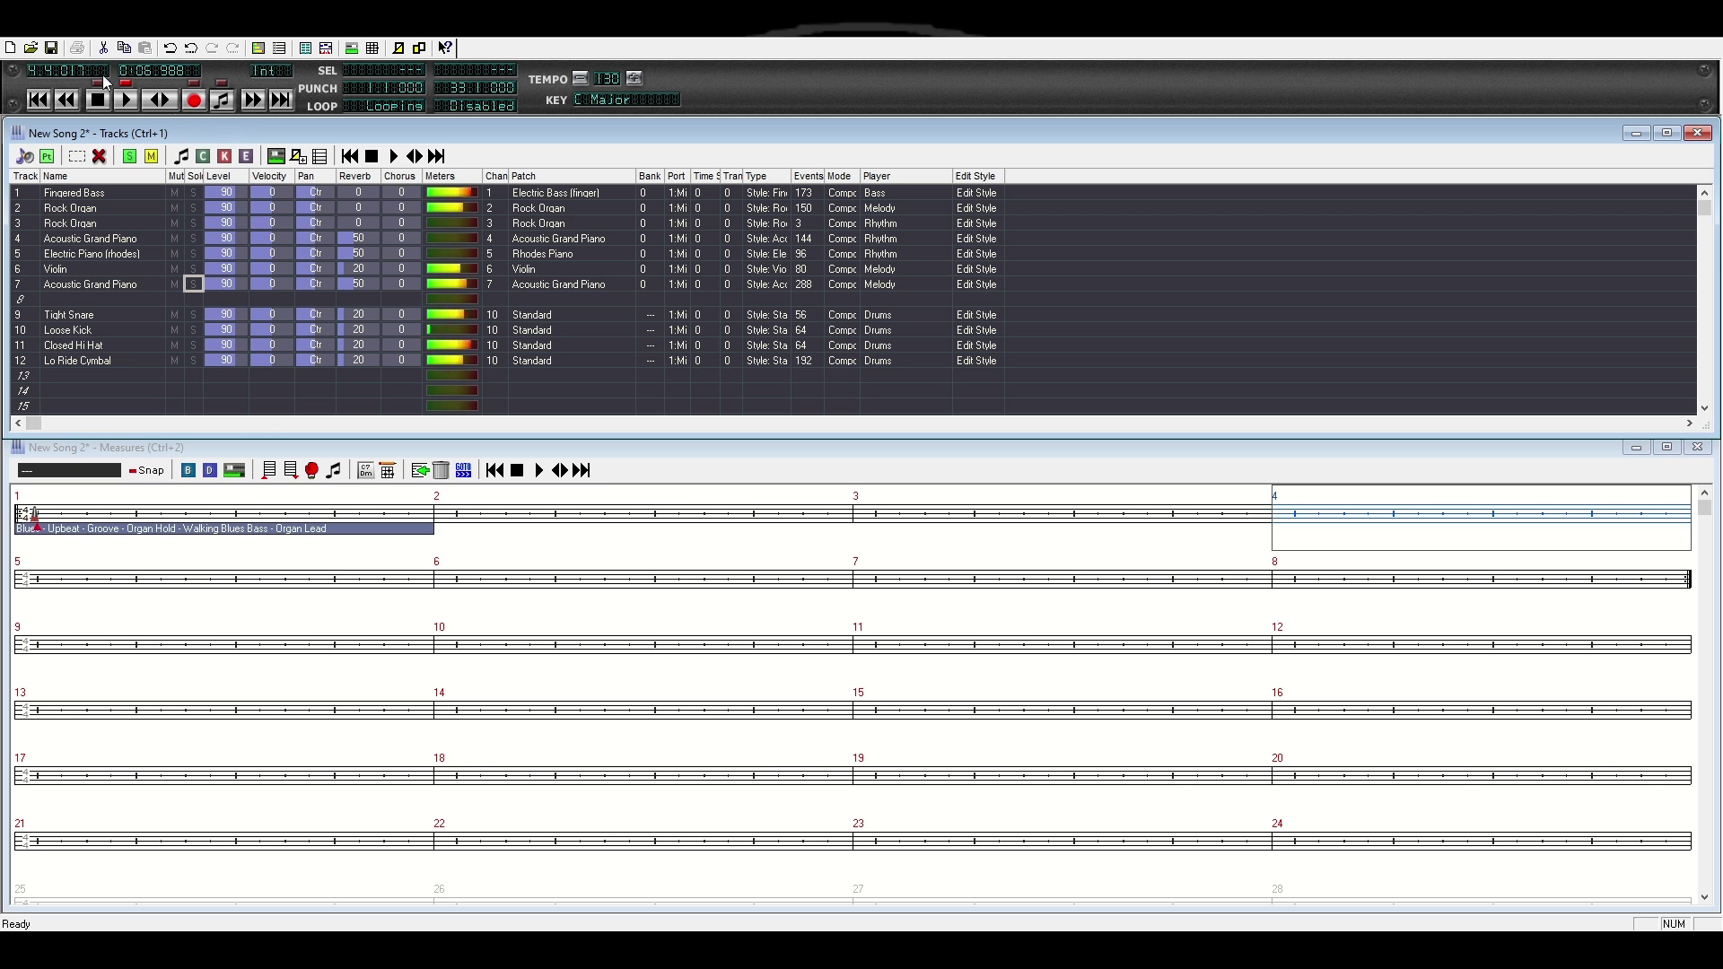
pyautogui.click(97, 104)
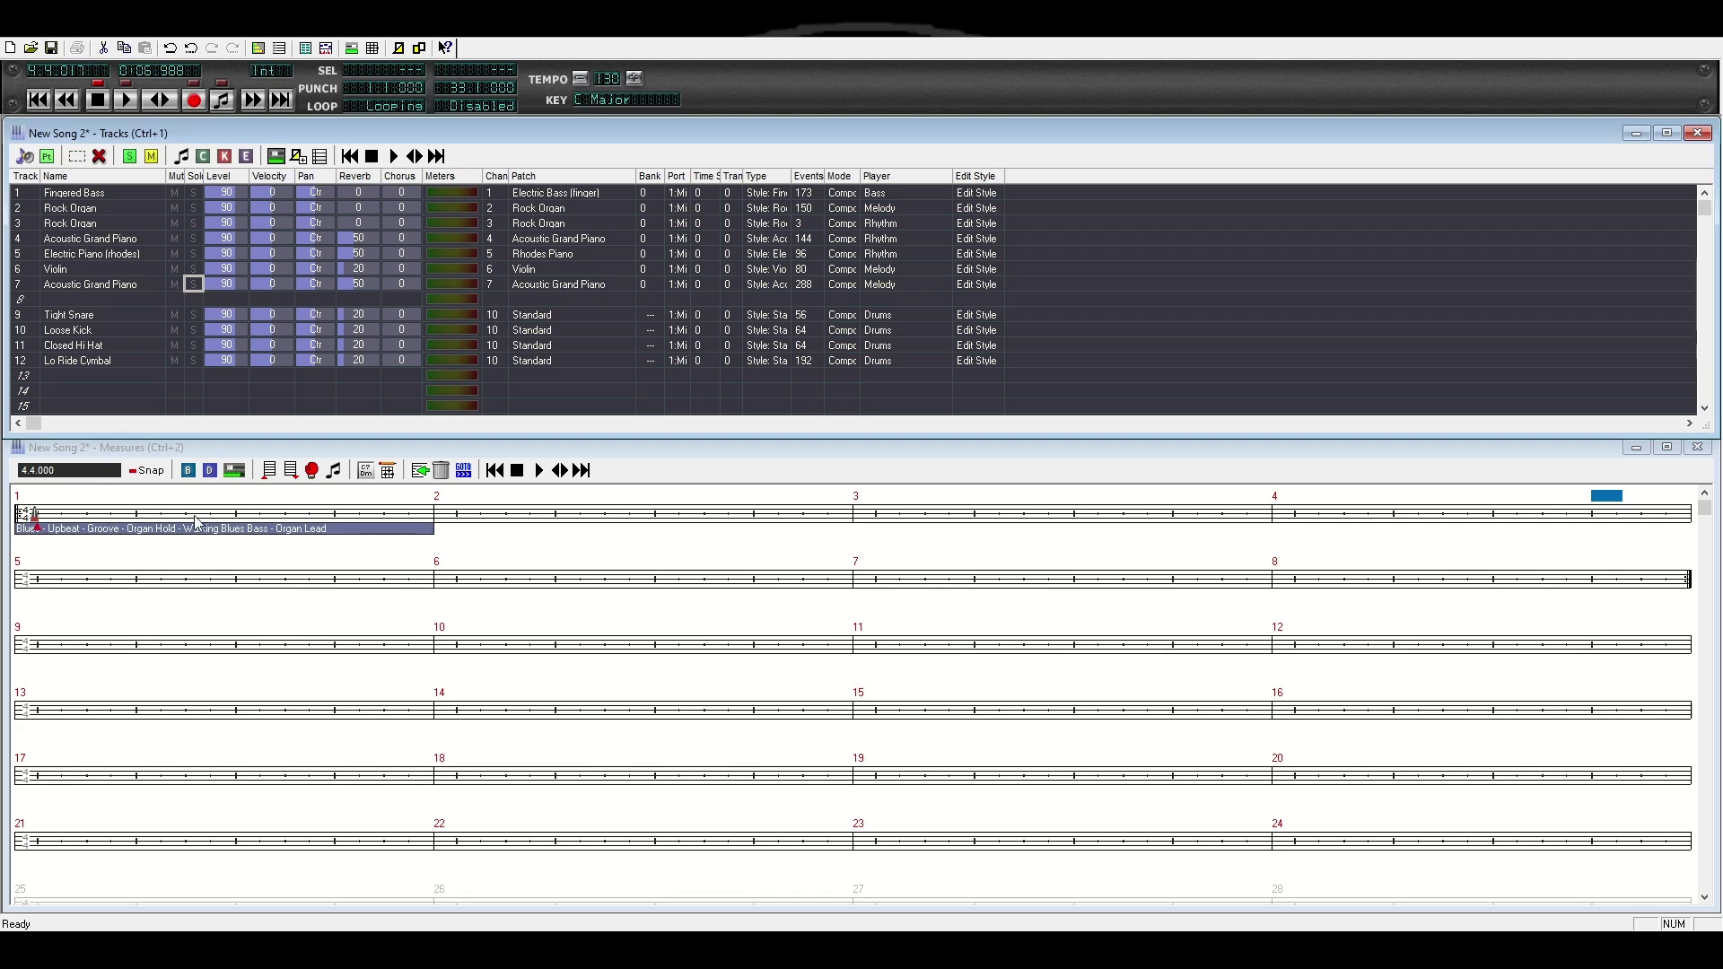
# Step: Insert the Blues - Upbeat - Groove - Organ Hold - Walking Blues Bass - Organ Lead style at measure 3, without the three added instruments
pyautogui.click(87, 517)
pyautogui.click(39, 517)
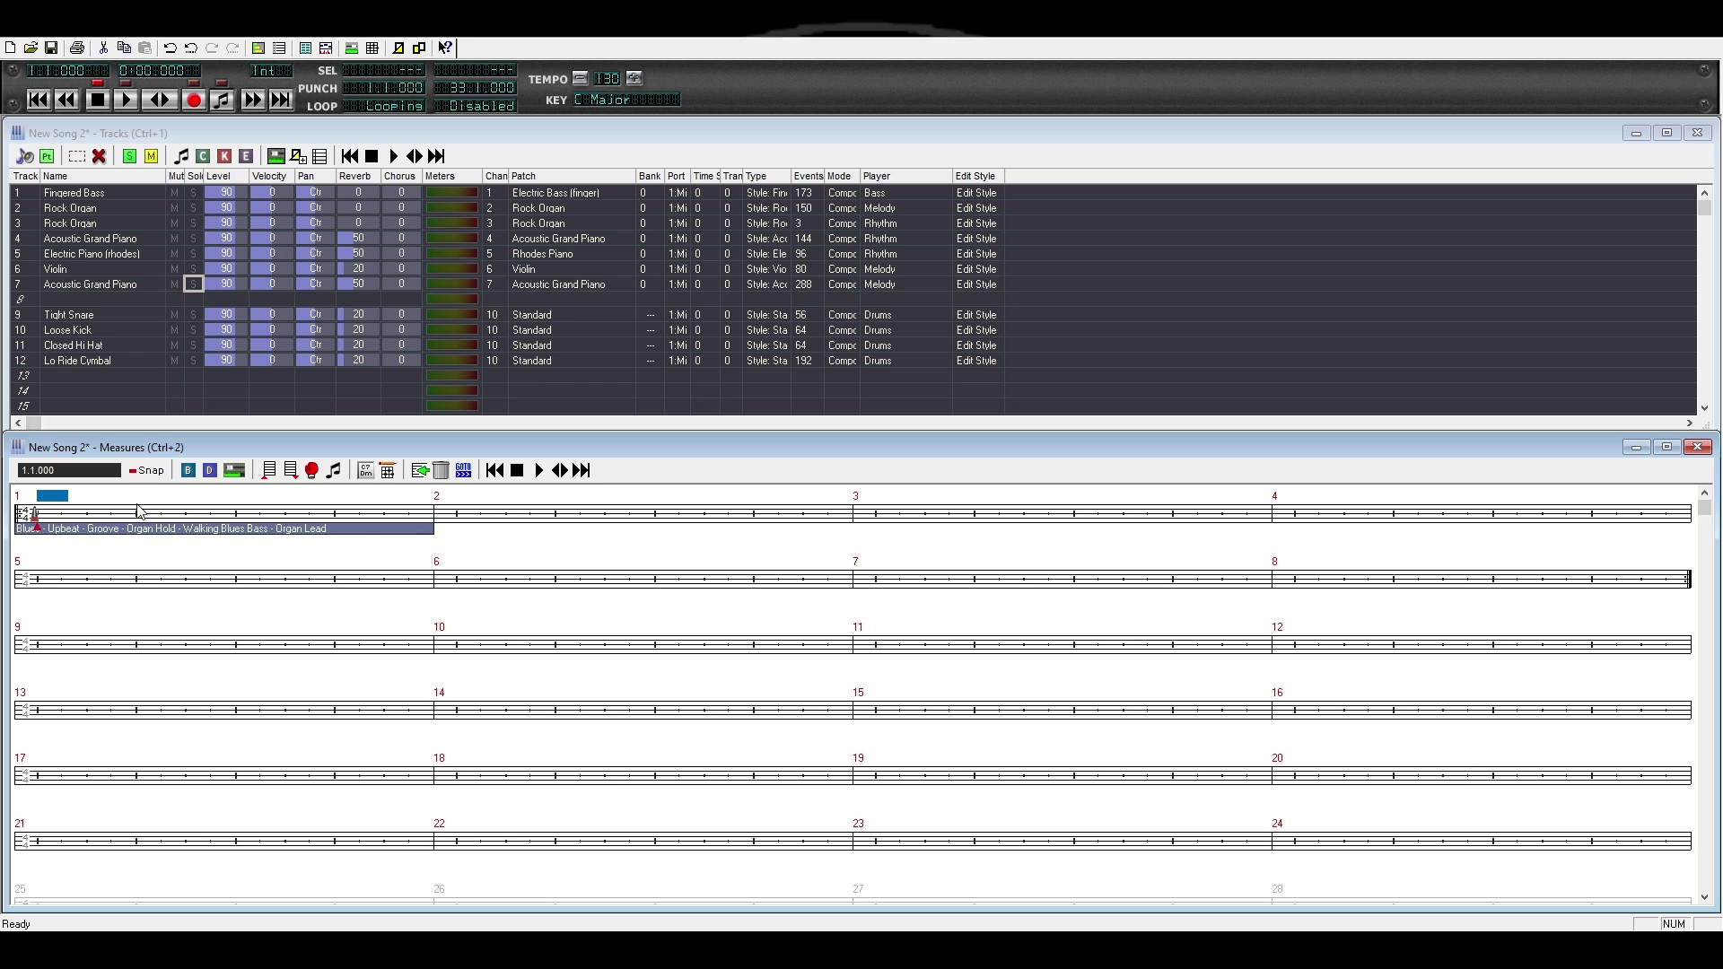
pyautogui.click(953, 508)
pyautogui.click(55, 505)
pyautogui.click(896, 506)
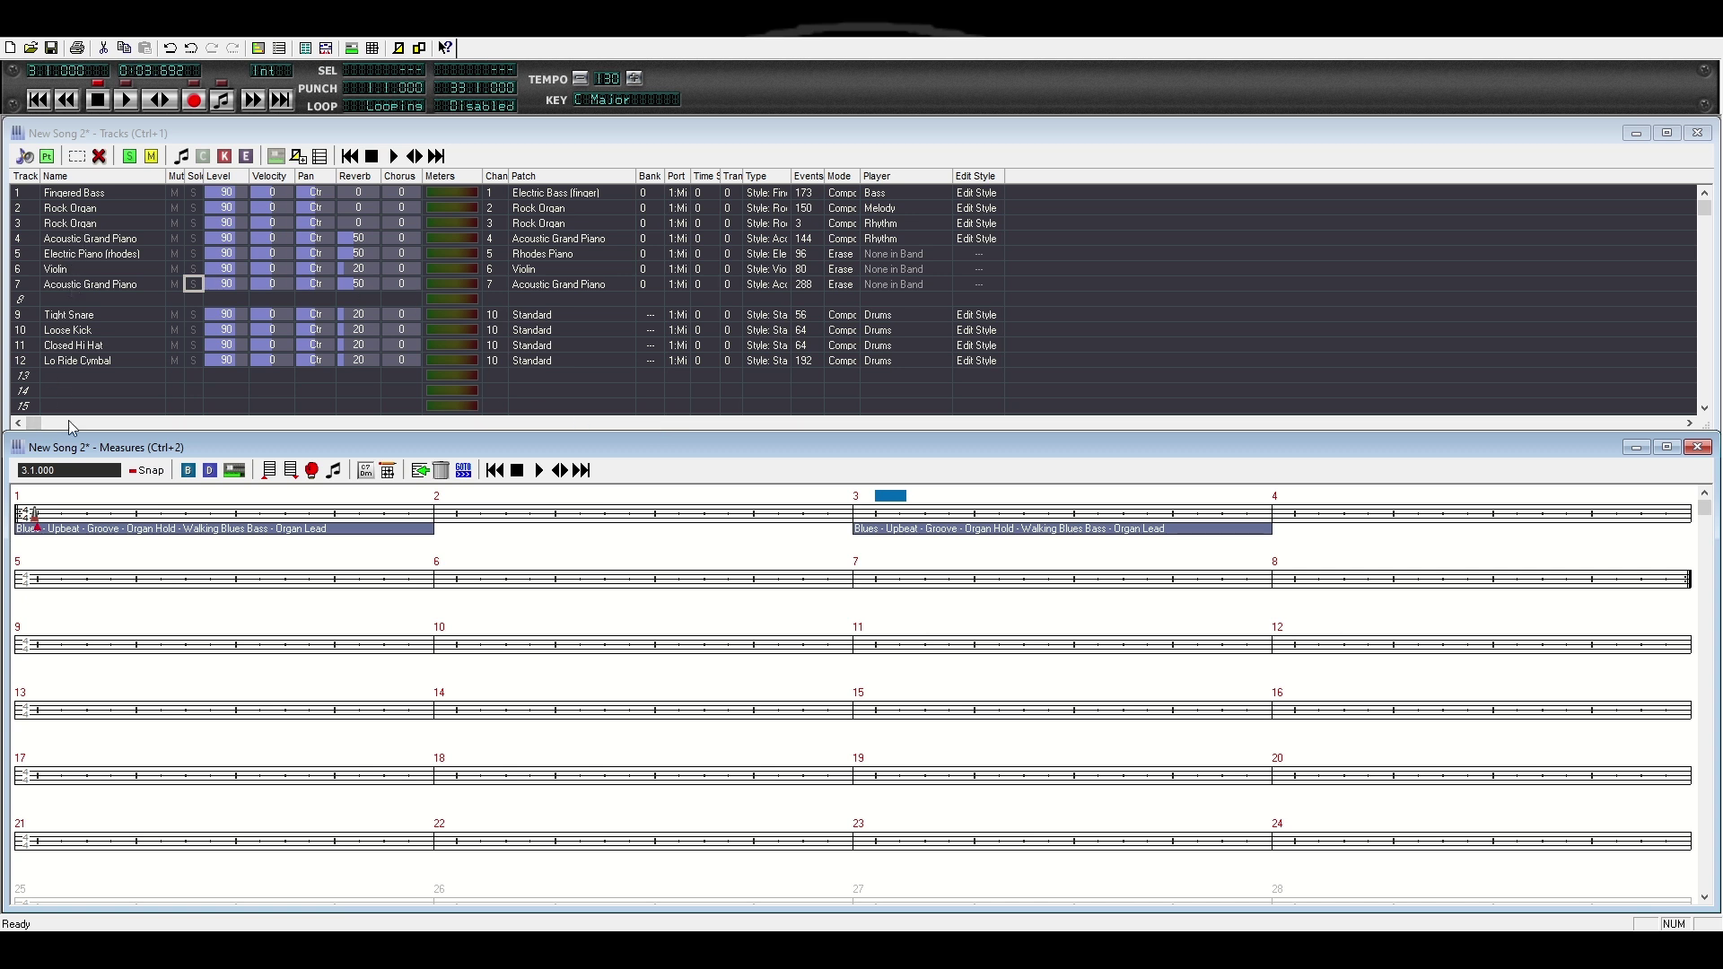
# Step: Recompose the song from measure 1 with the style change at measure 3 and listen to it
pyautogui.click(37, 518)
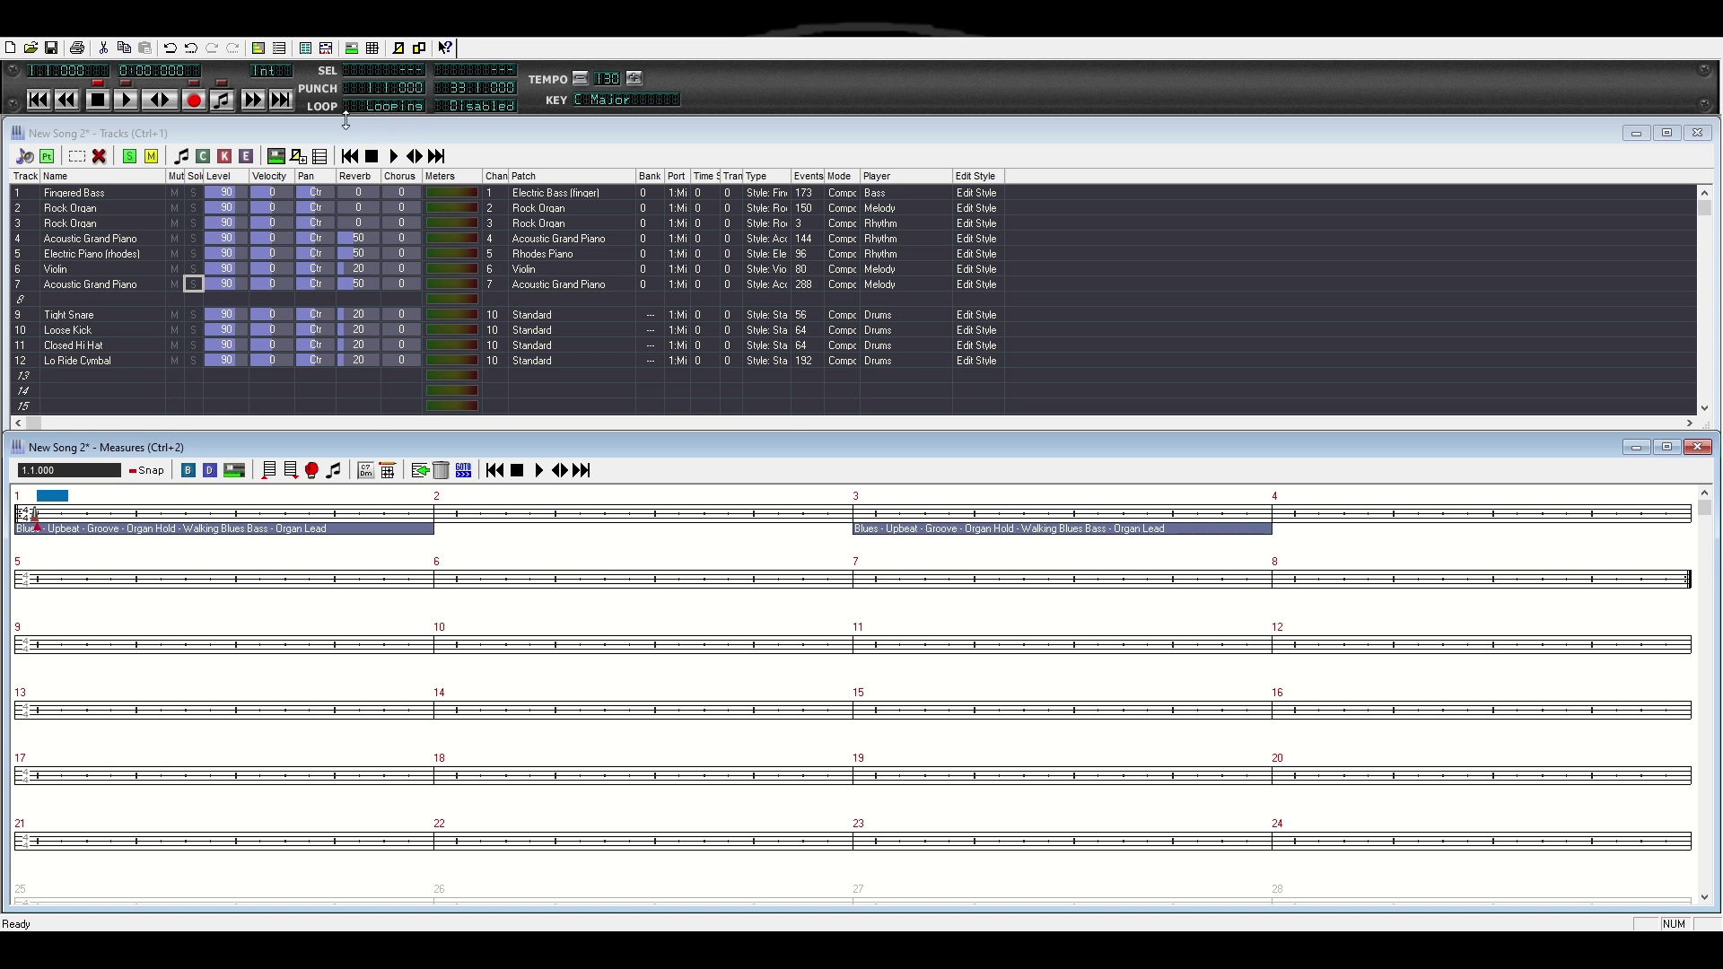
pyautogui.click(223, 102)
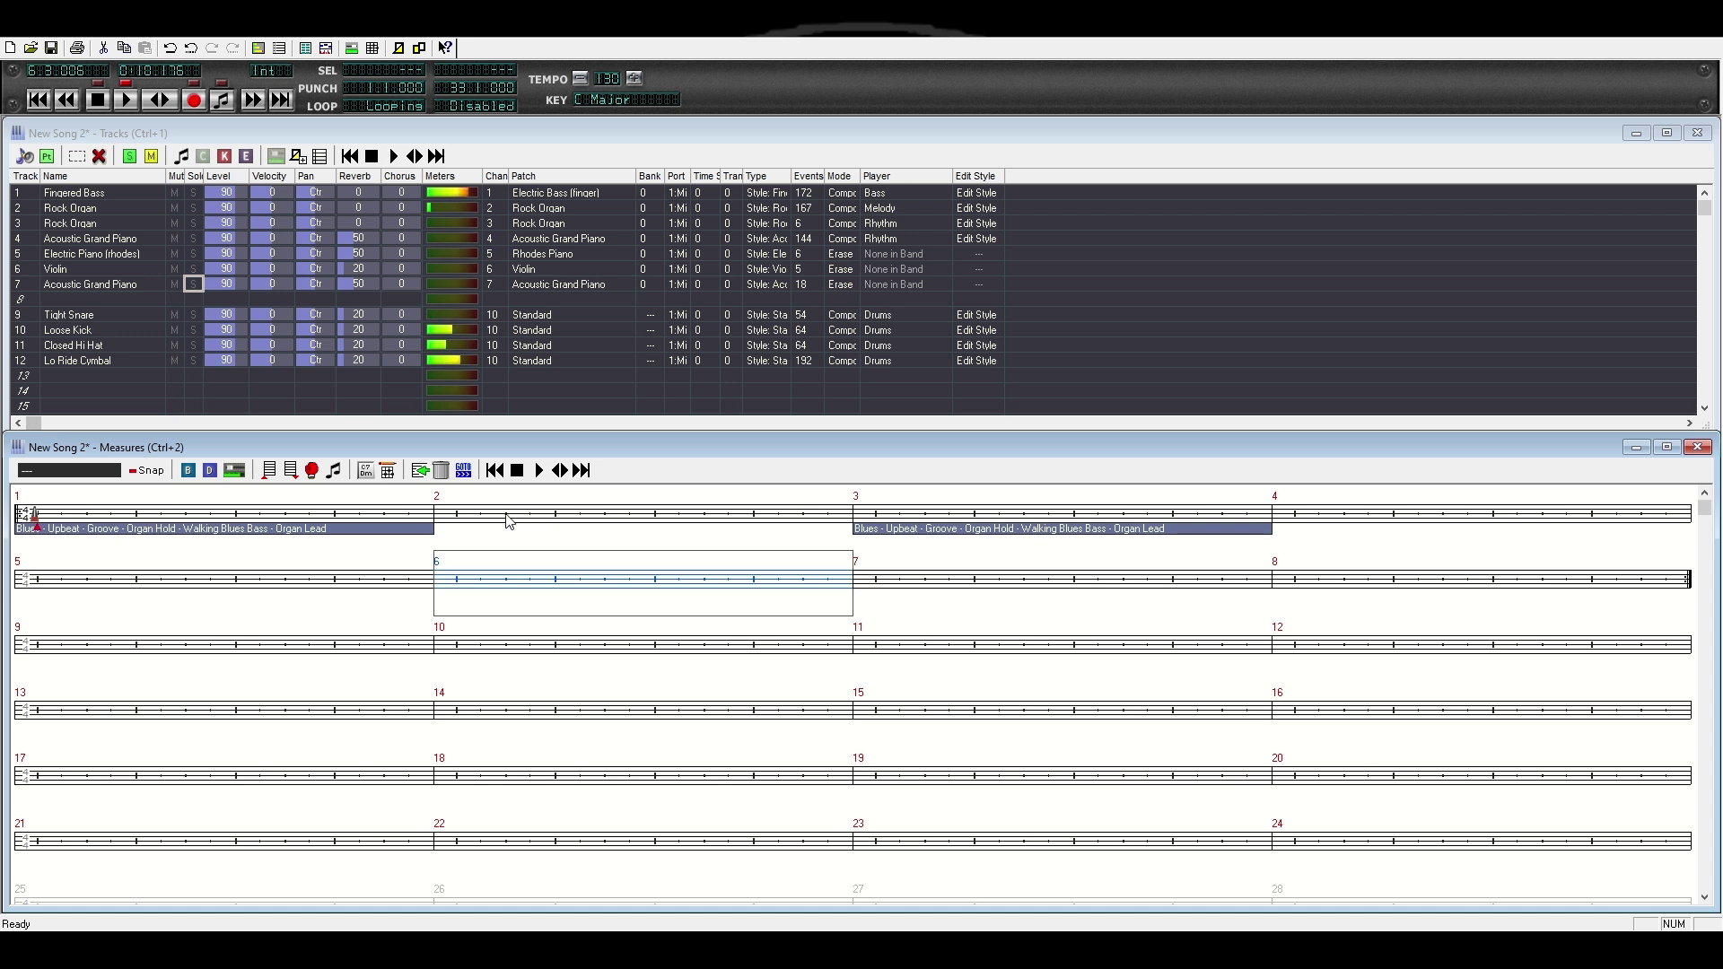
pyautogui.click(99, 100)
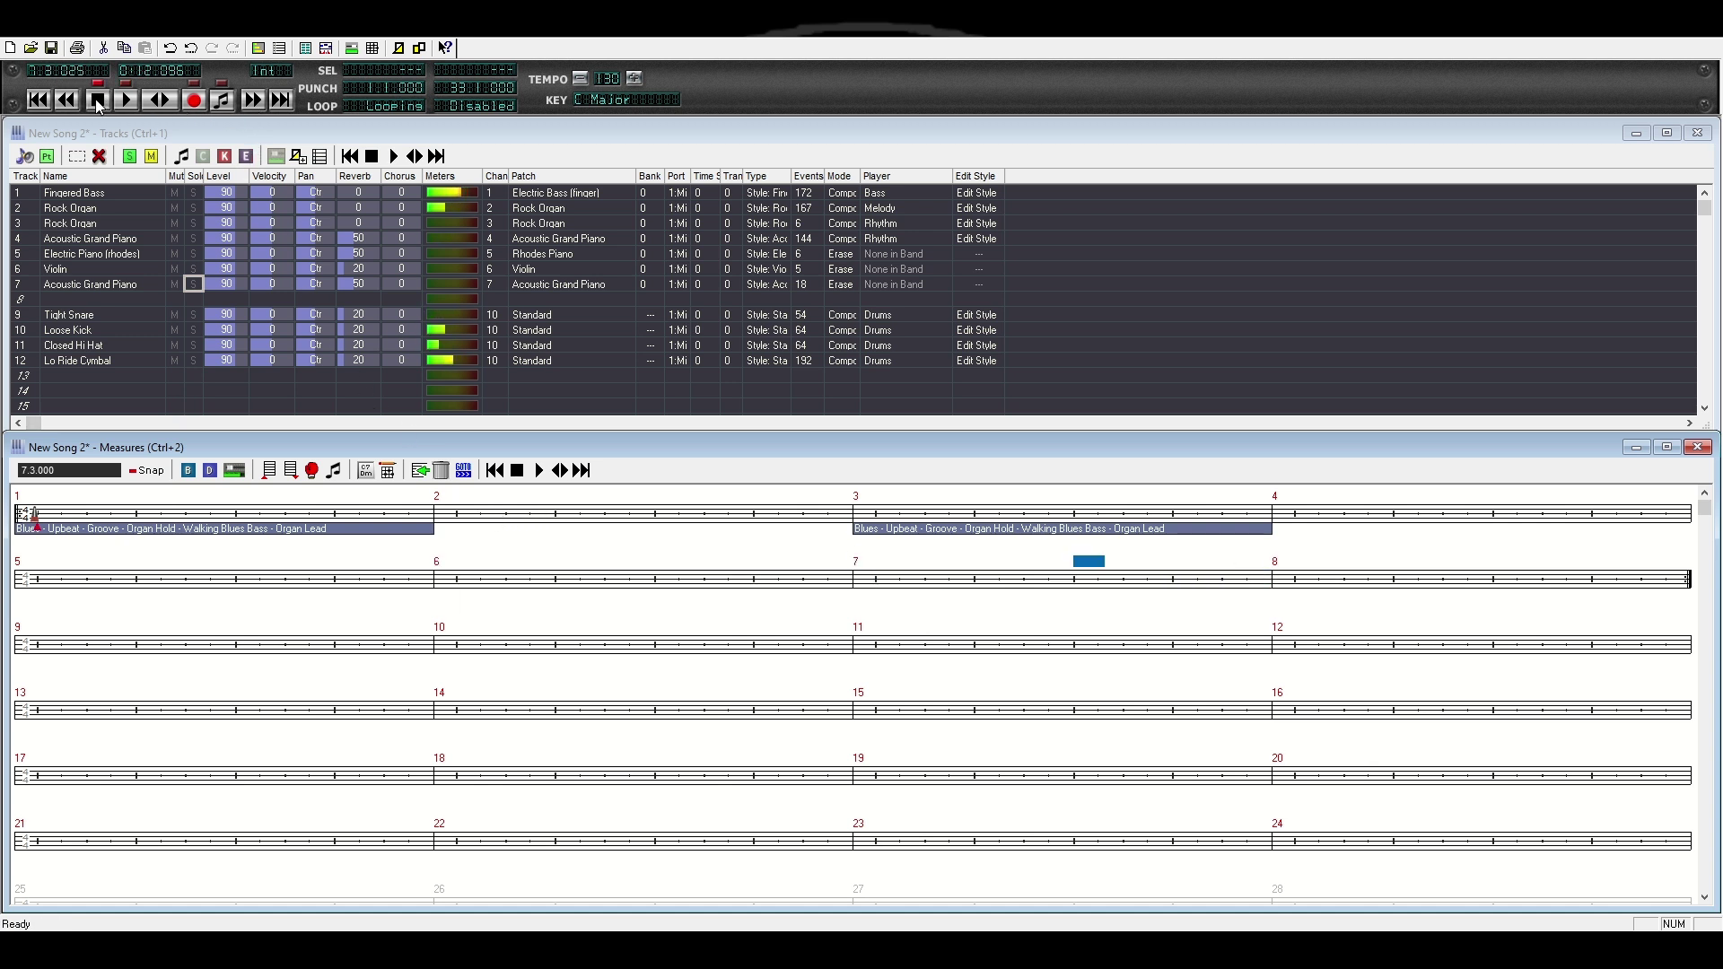
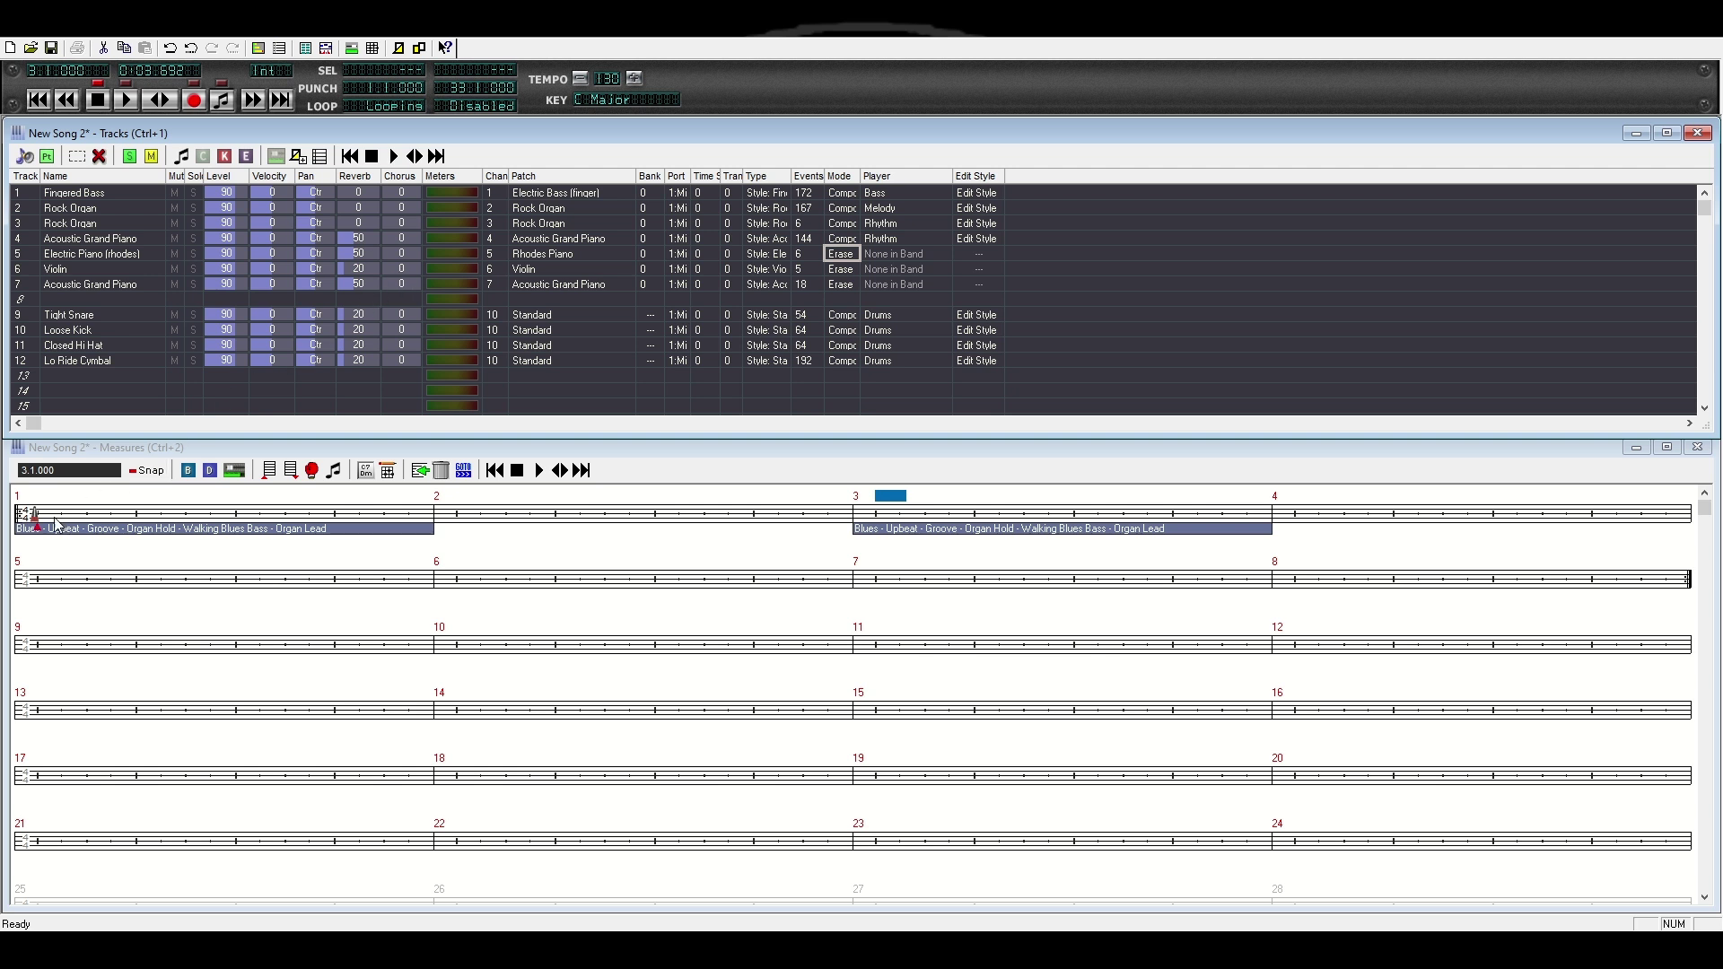
# Step: Play the song from the start through the band change at measure 3
pyautogui.click(97, 535)
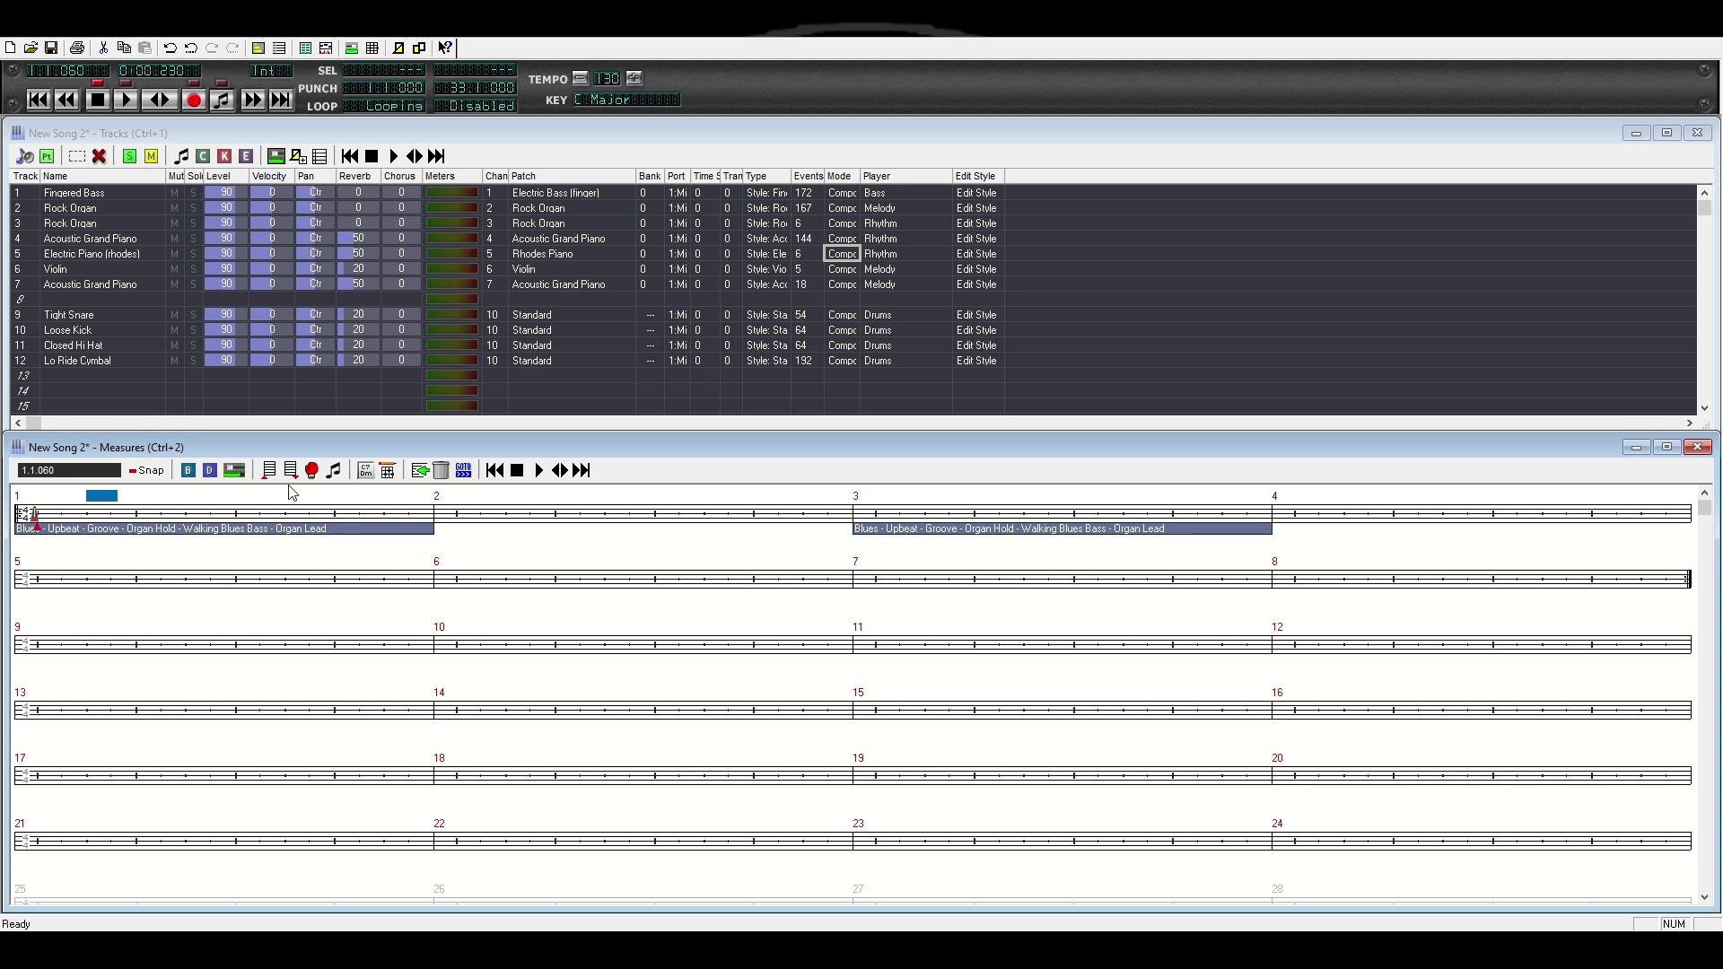
pyautogui.click(39, 99)
pyautogui.click(124, 101)
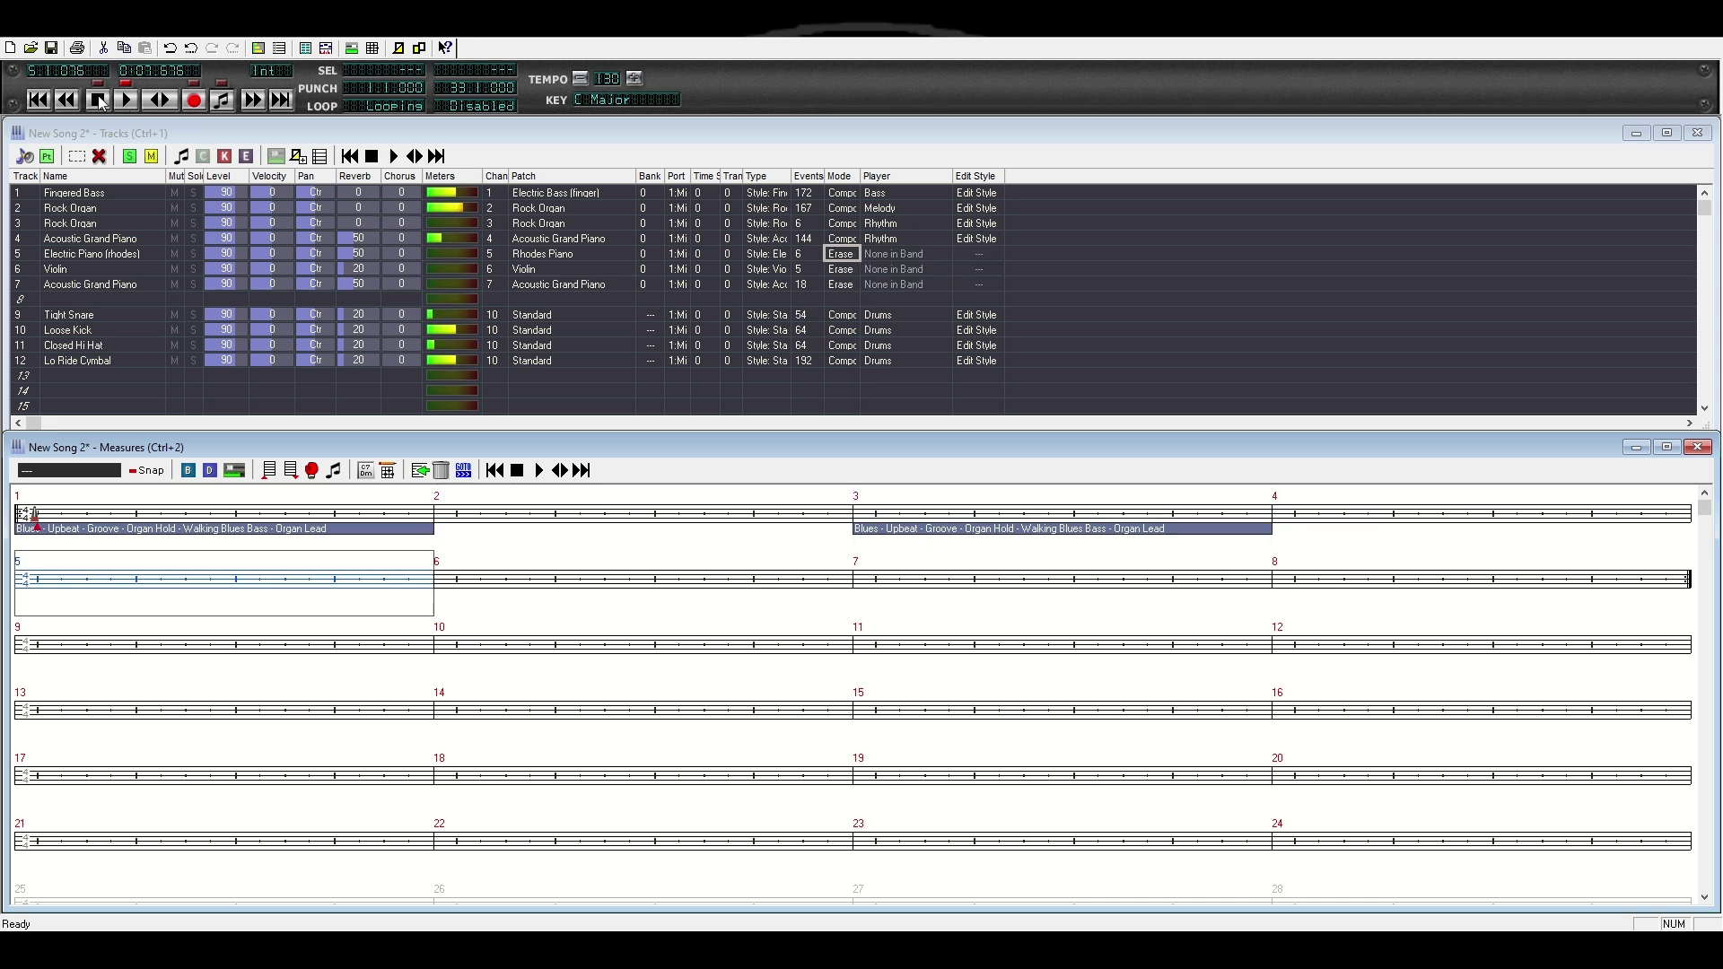
pyautogui.click(99, 102)
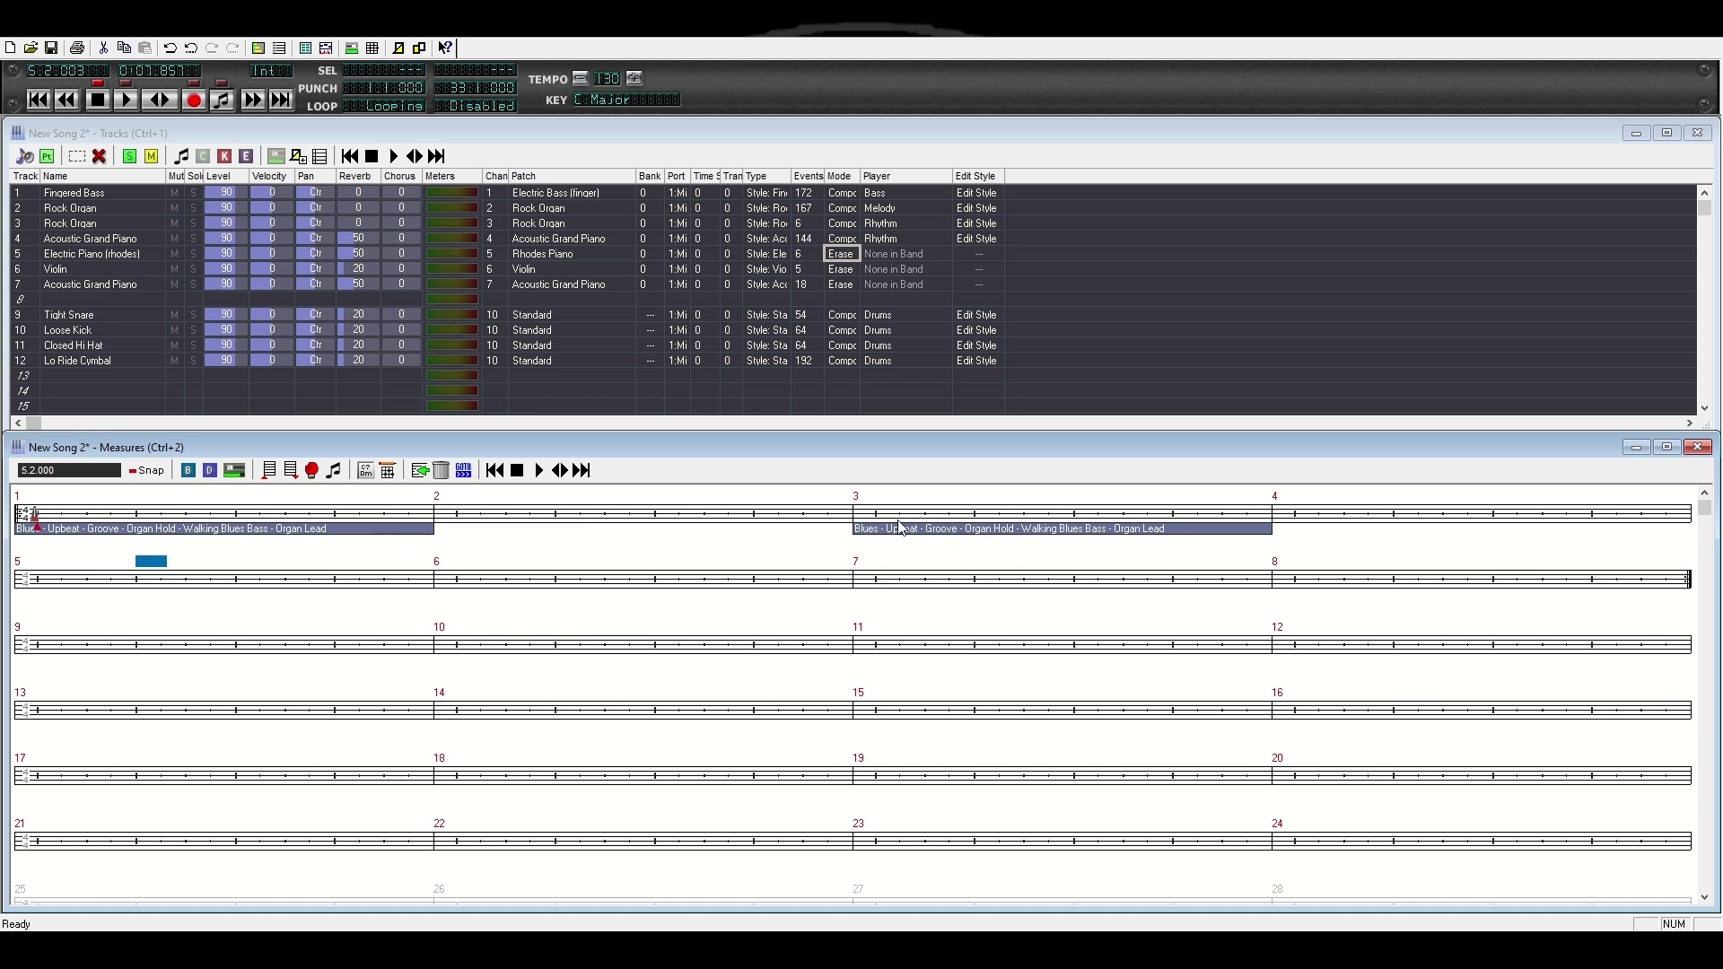
# Step: Copy the style change from measure 1 and paste it at measure 5
pyautogui.click(69, 580)
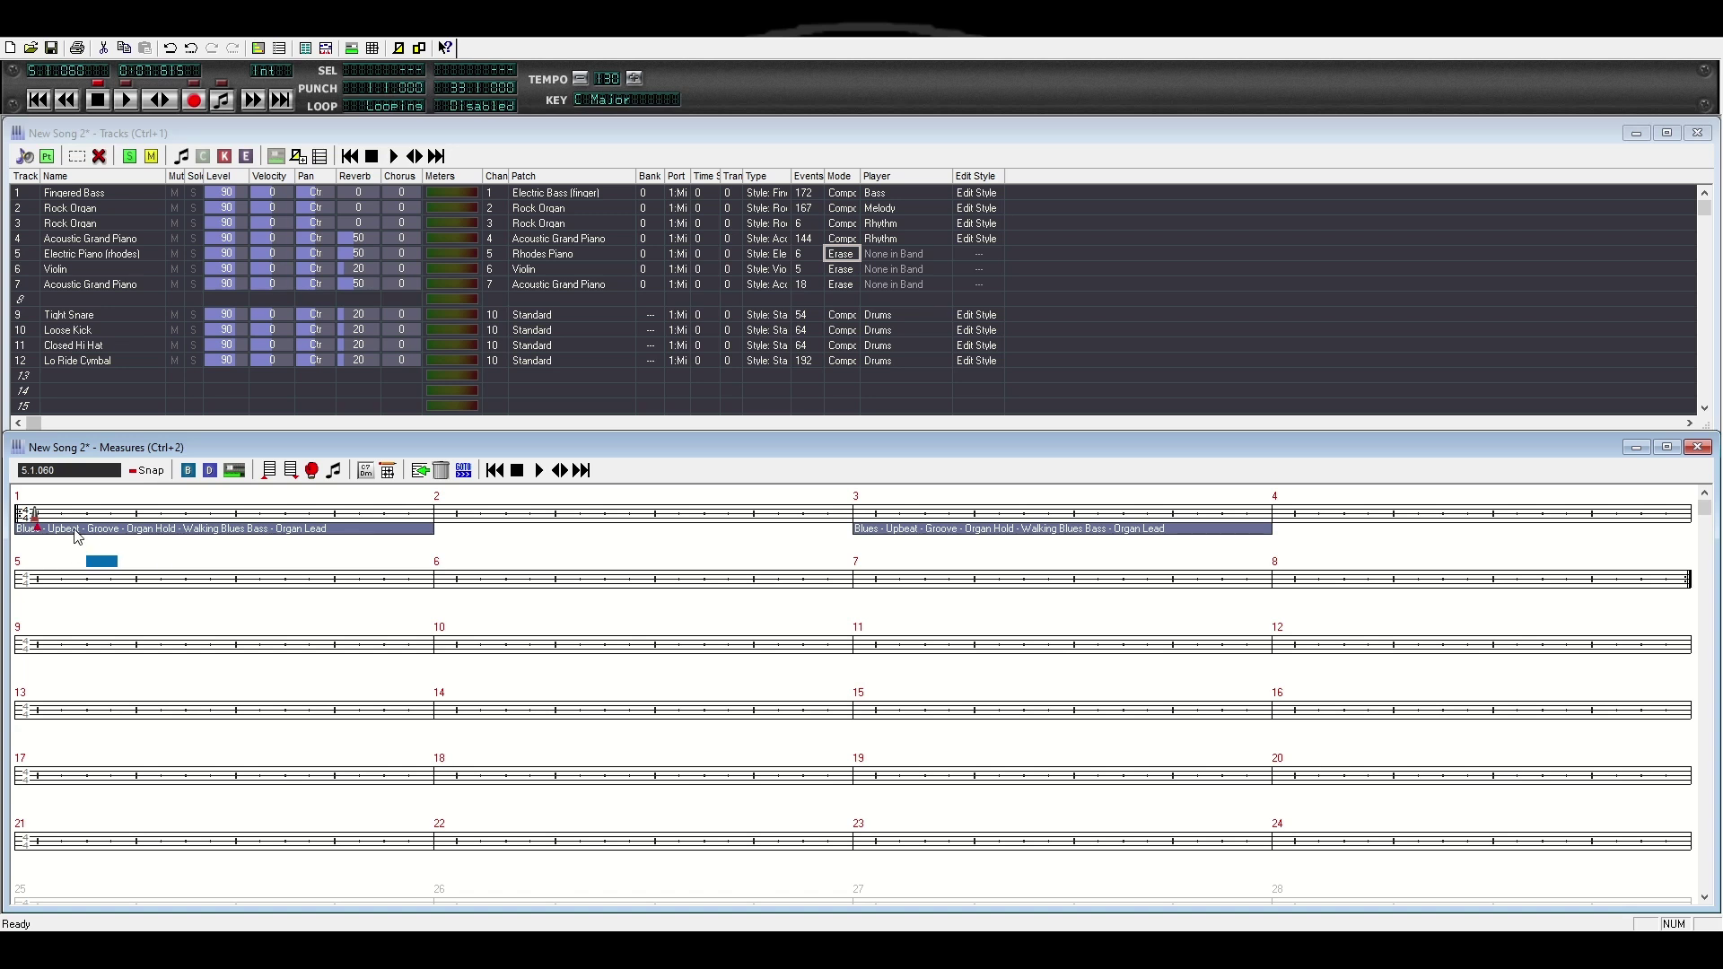
pyautogui.click(78, 536)
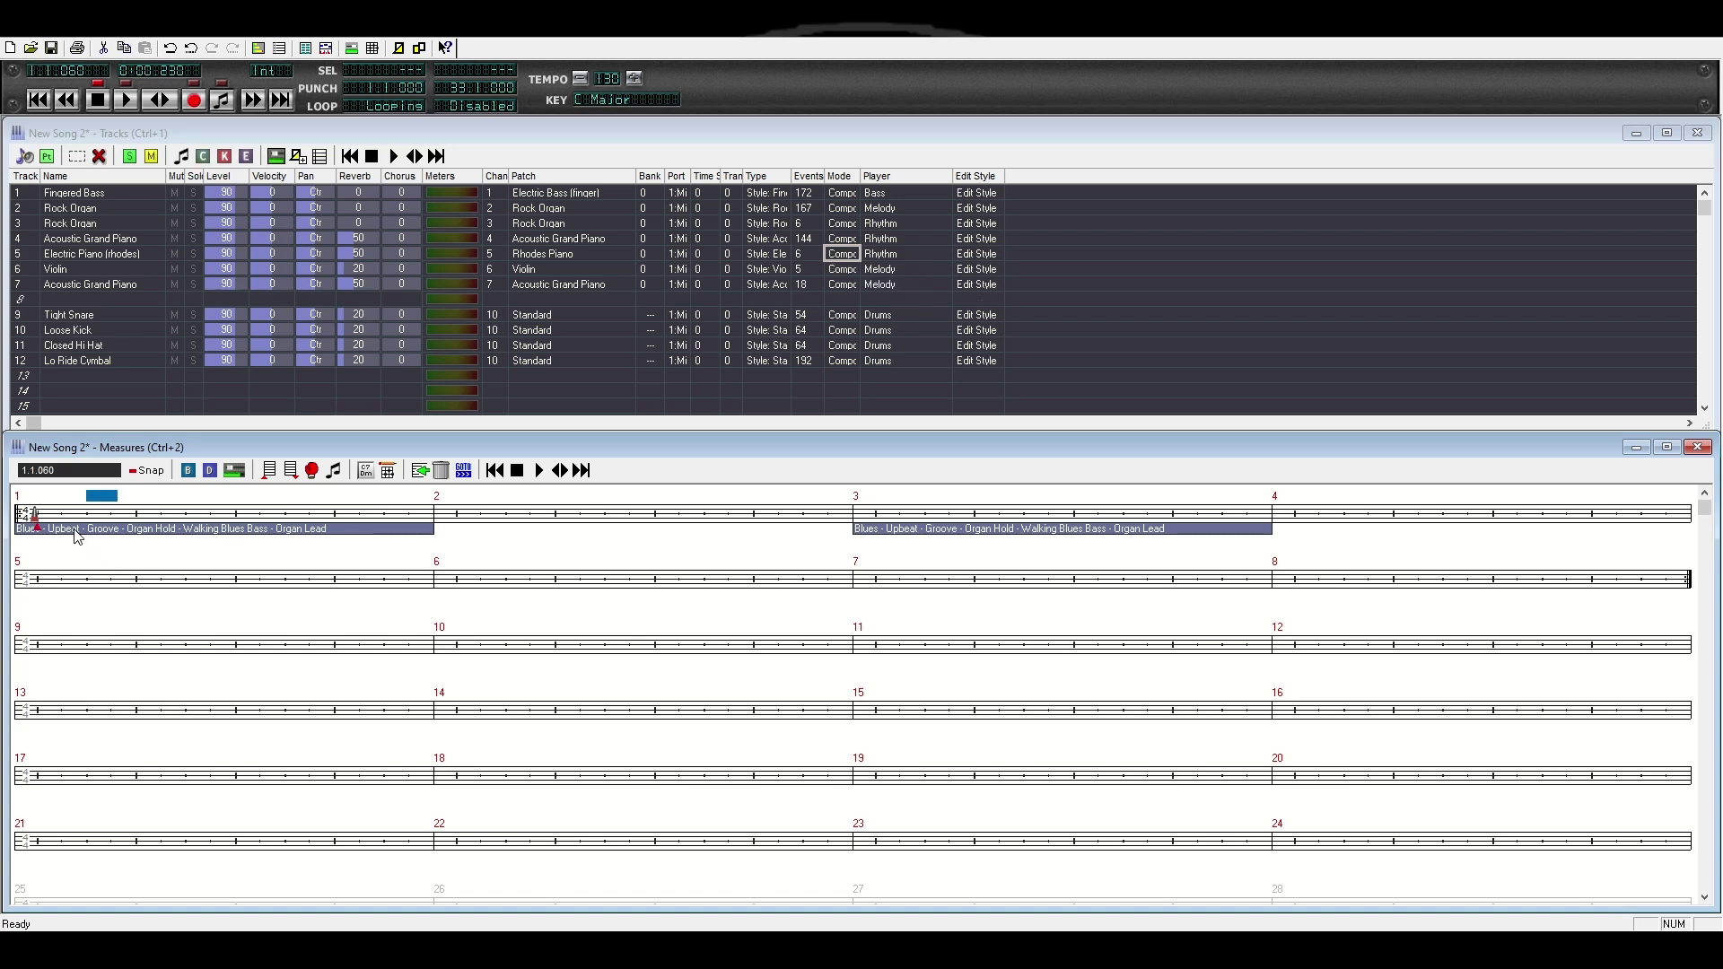
pyautogui.click(325, 510)
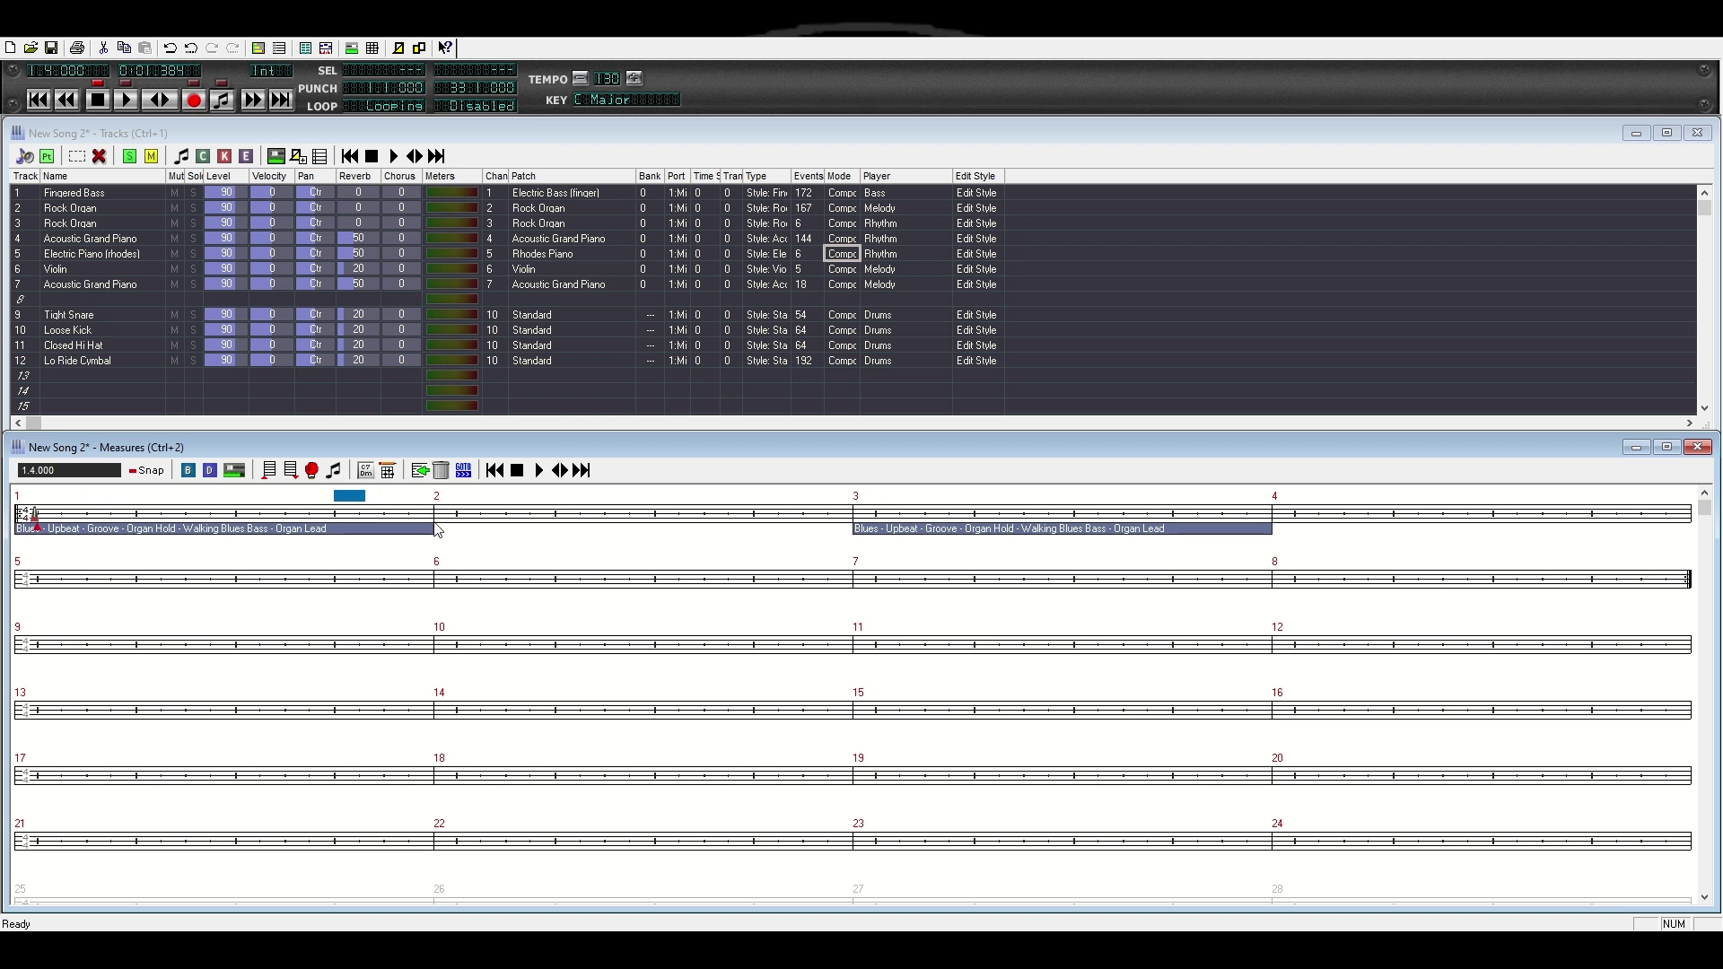
pyautogui.moveTo(386, 541); pyautogui.dragTo(5, 545)
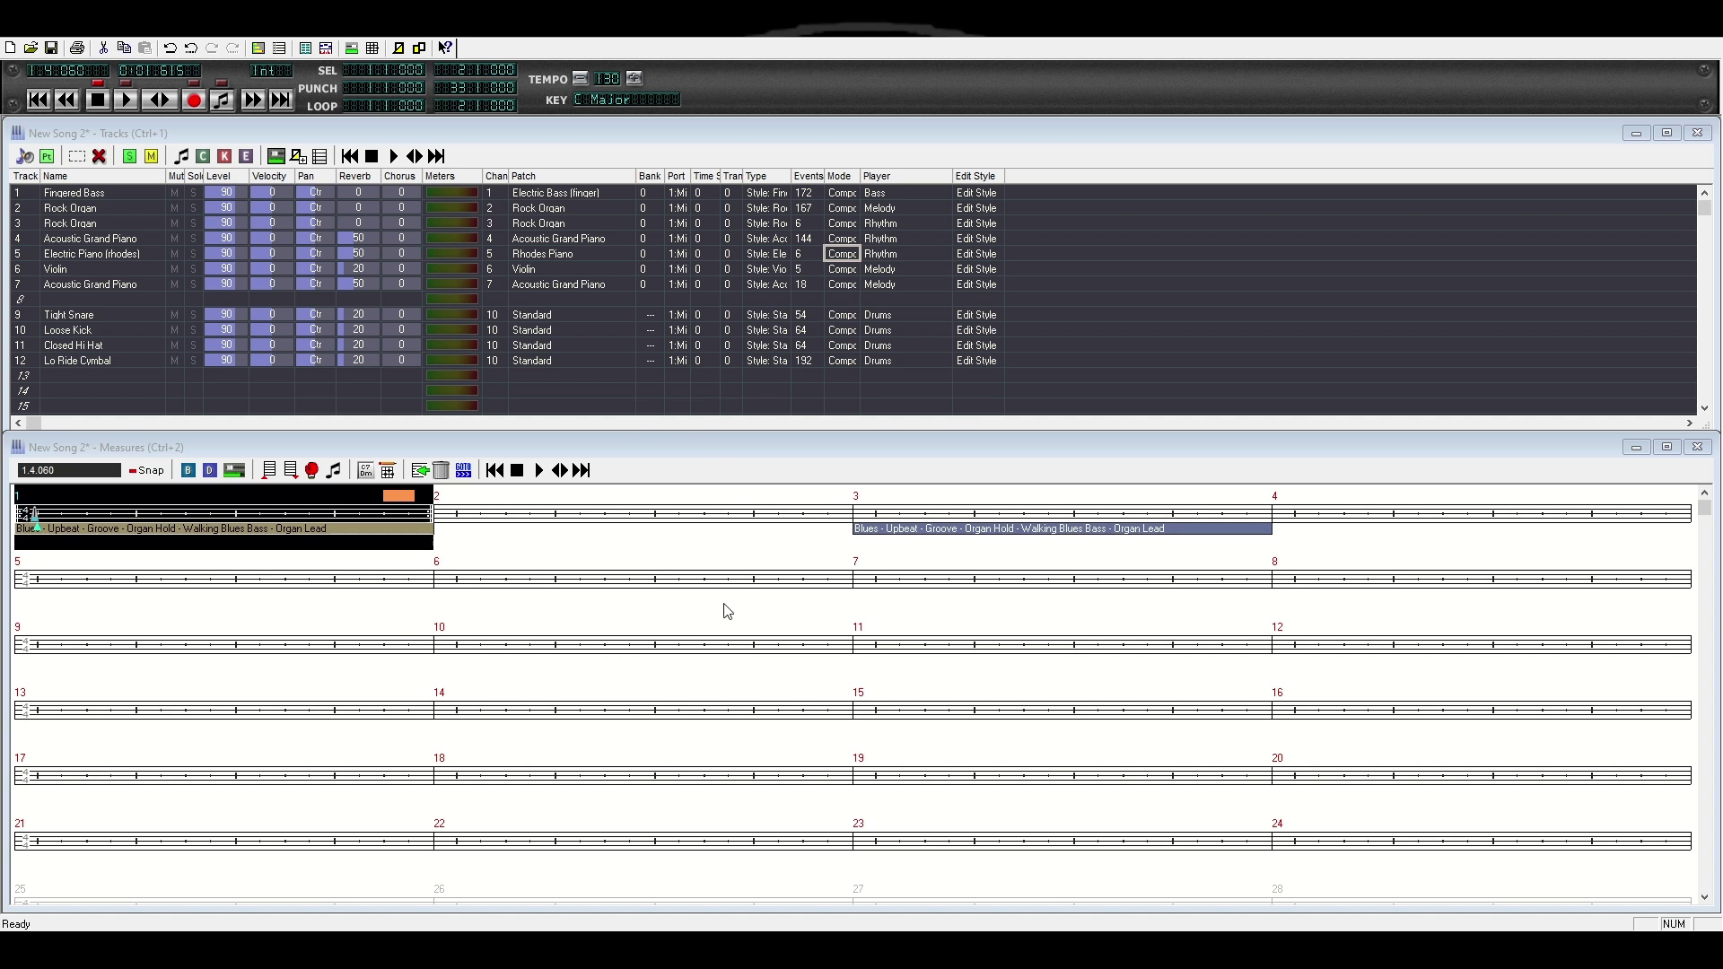
pyautogui.click(43, 567)
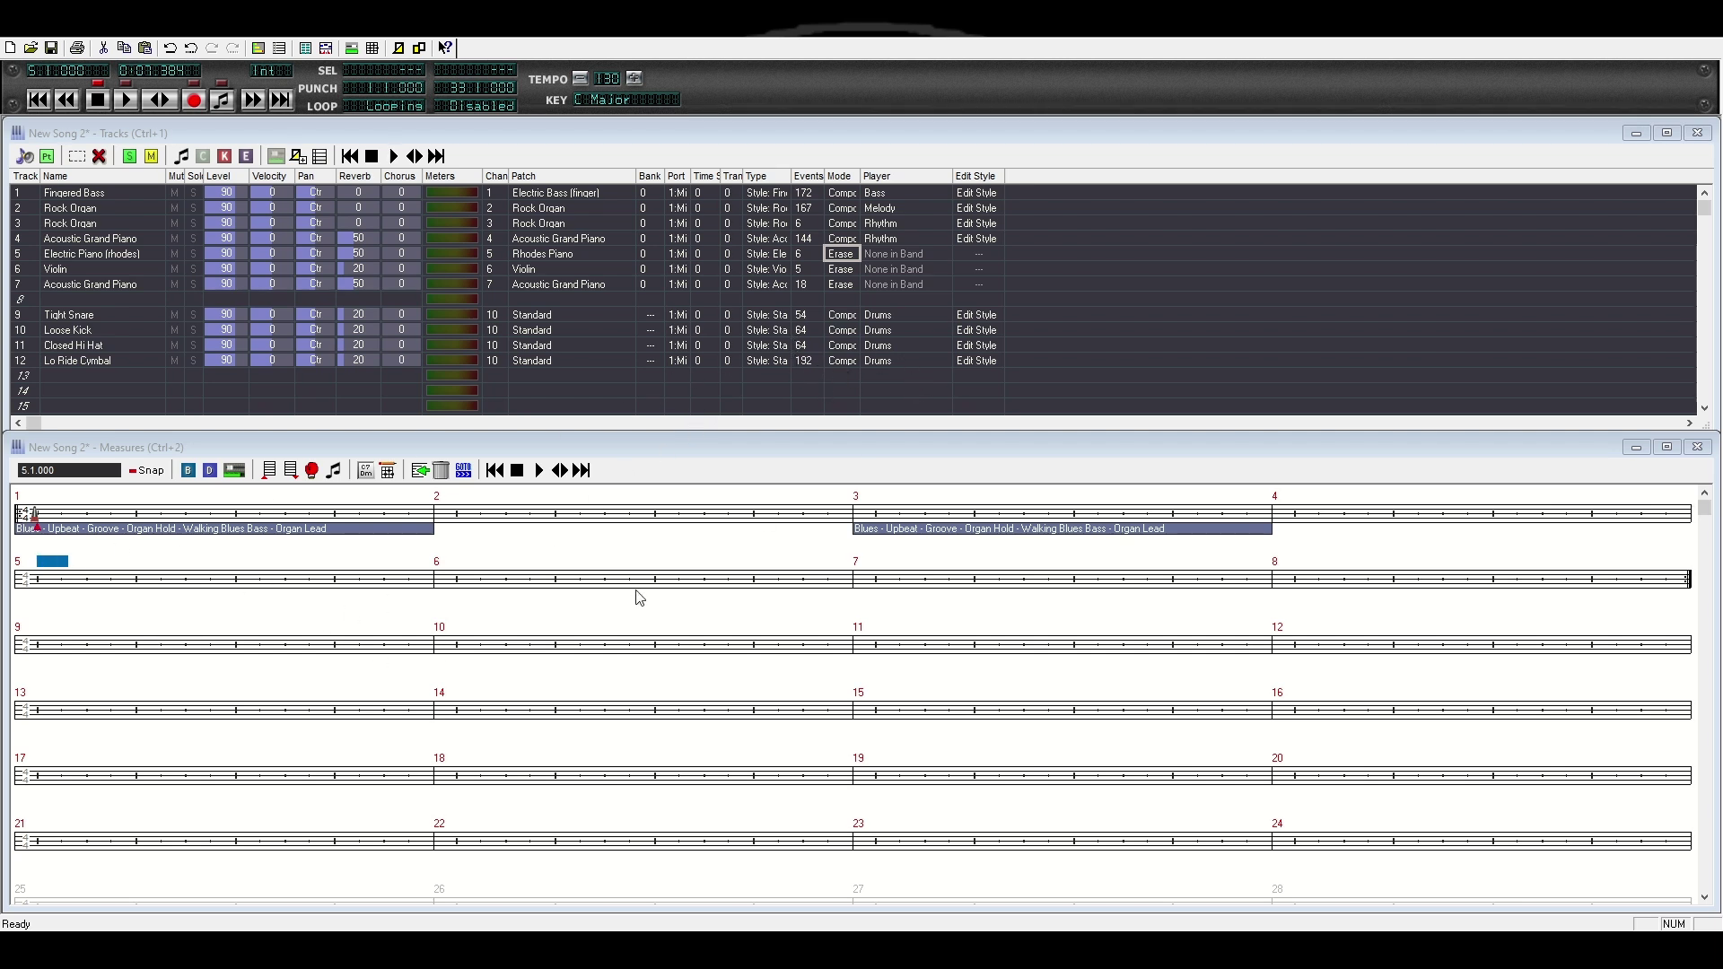
pyautogui.click(757, 611)
pyautogui.hotkey('ctrl', 'v')
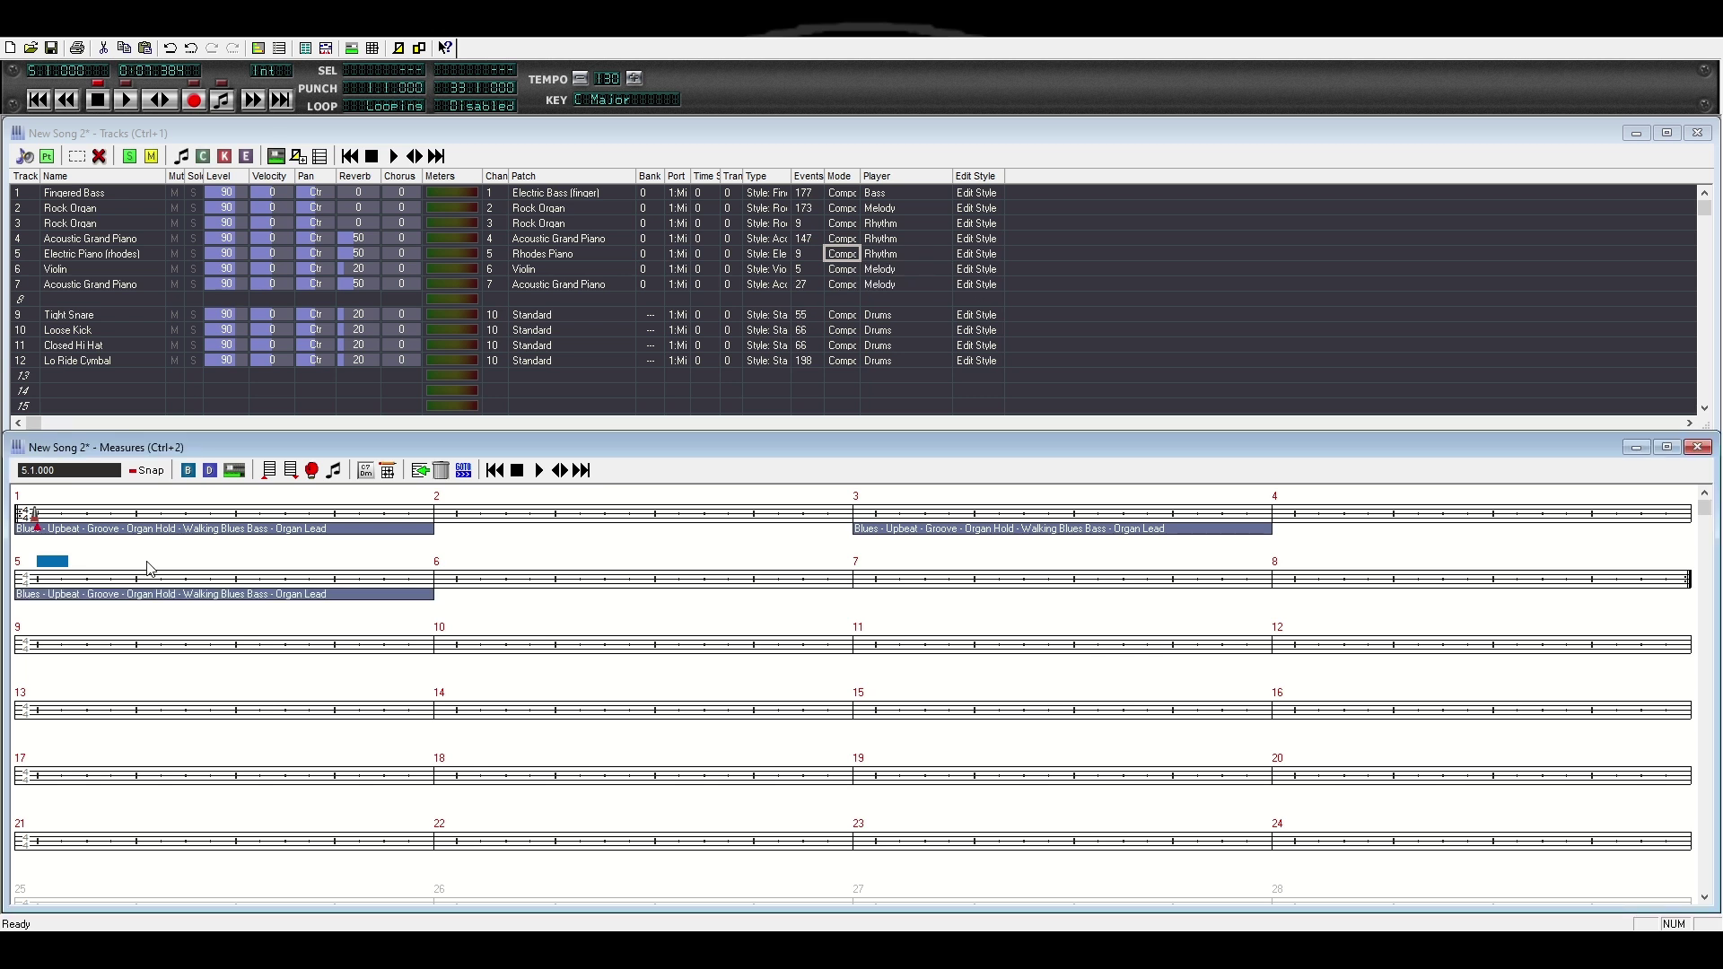
# Step: Recompose the song with the full band returning at measure 5 and listen to it
pyautogui.click(147, 563)
pyautogui.click(78, 259)
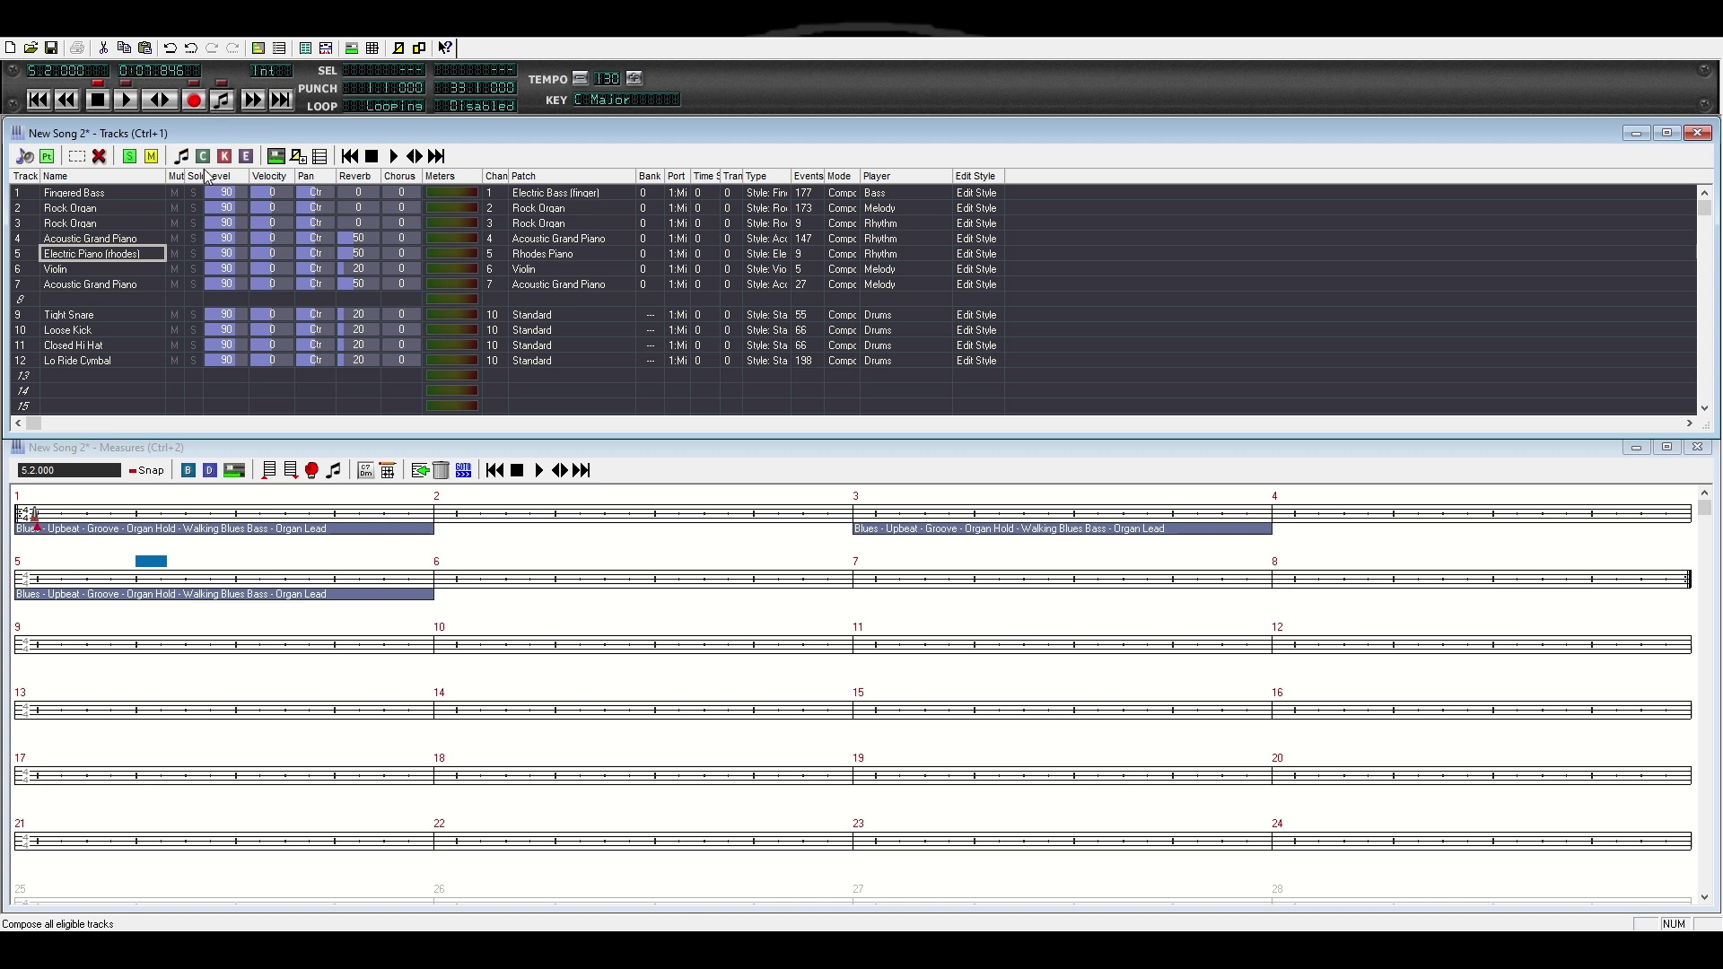
pyautogui.click(220, 100)
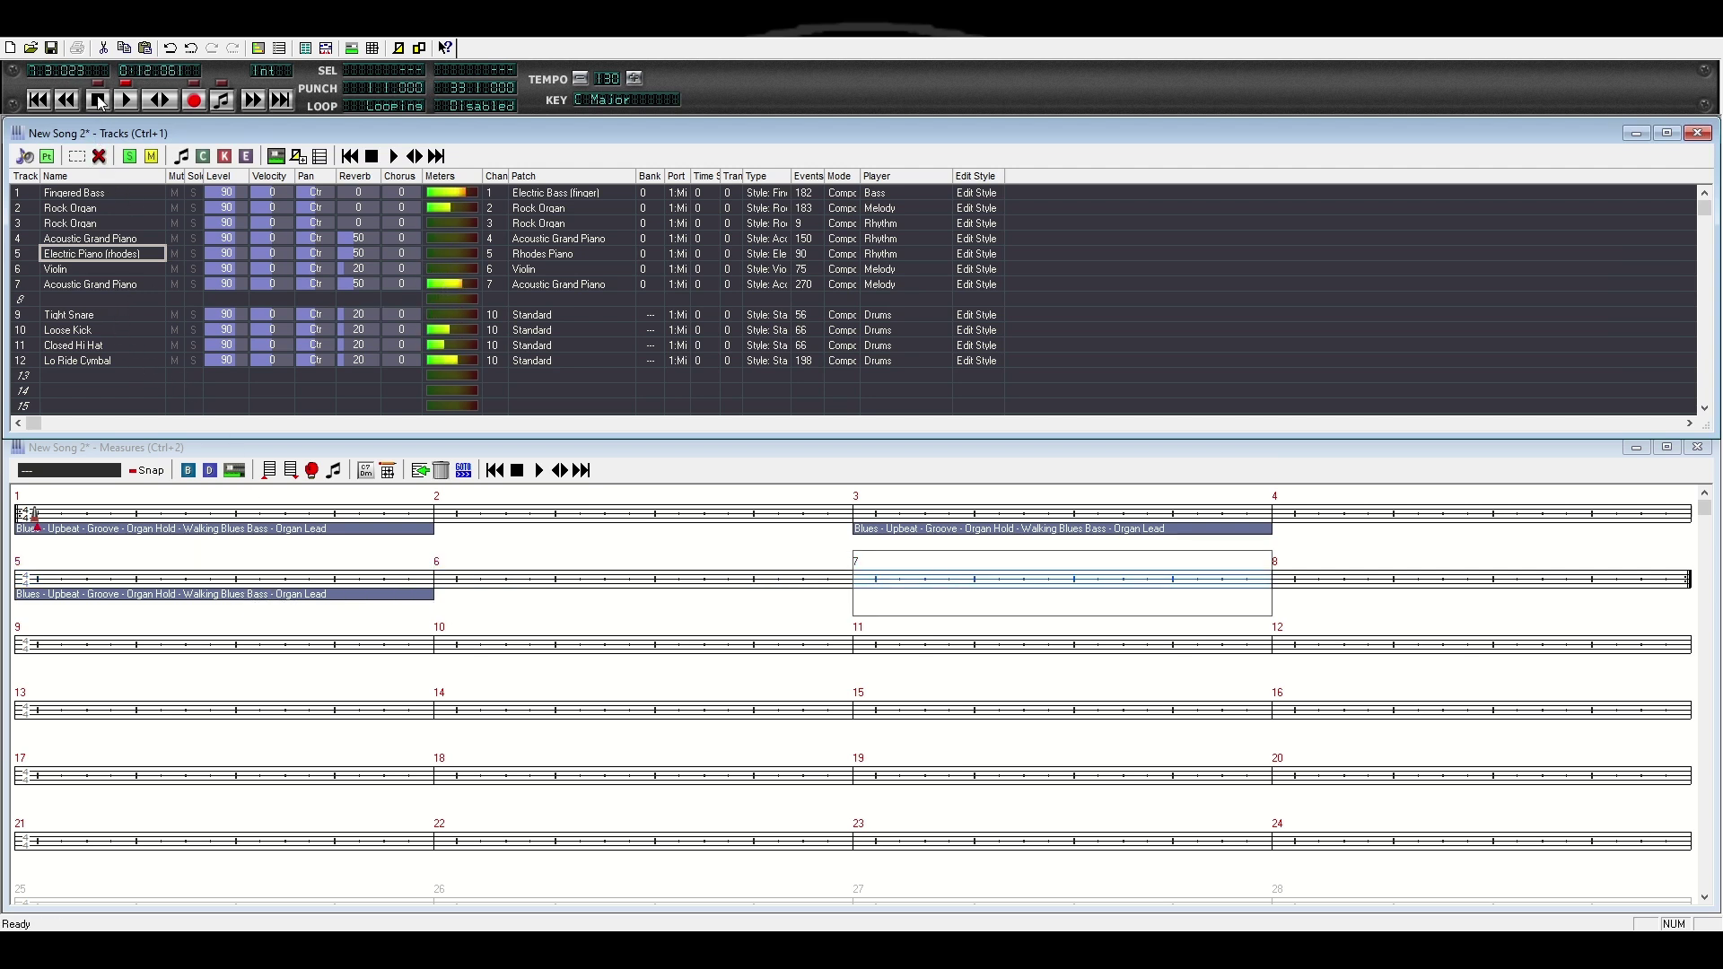
pyautogui.press('space')
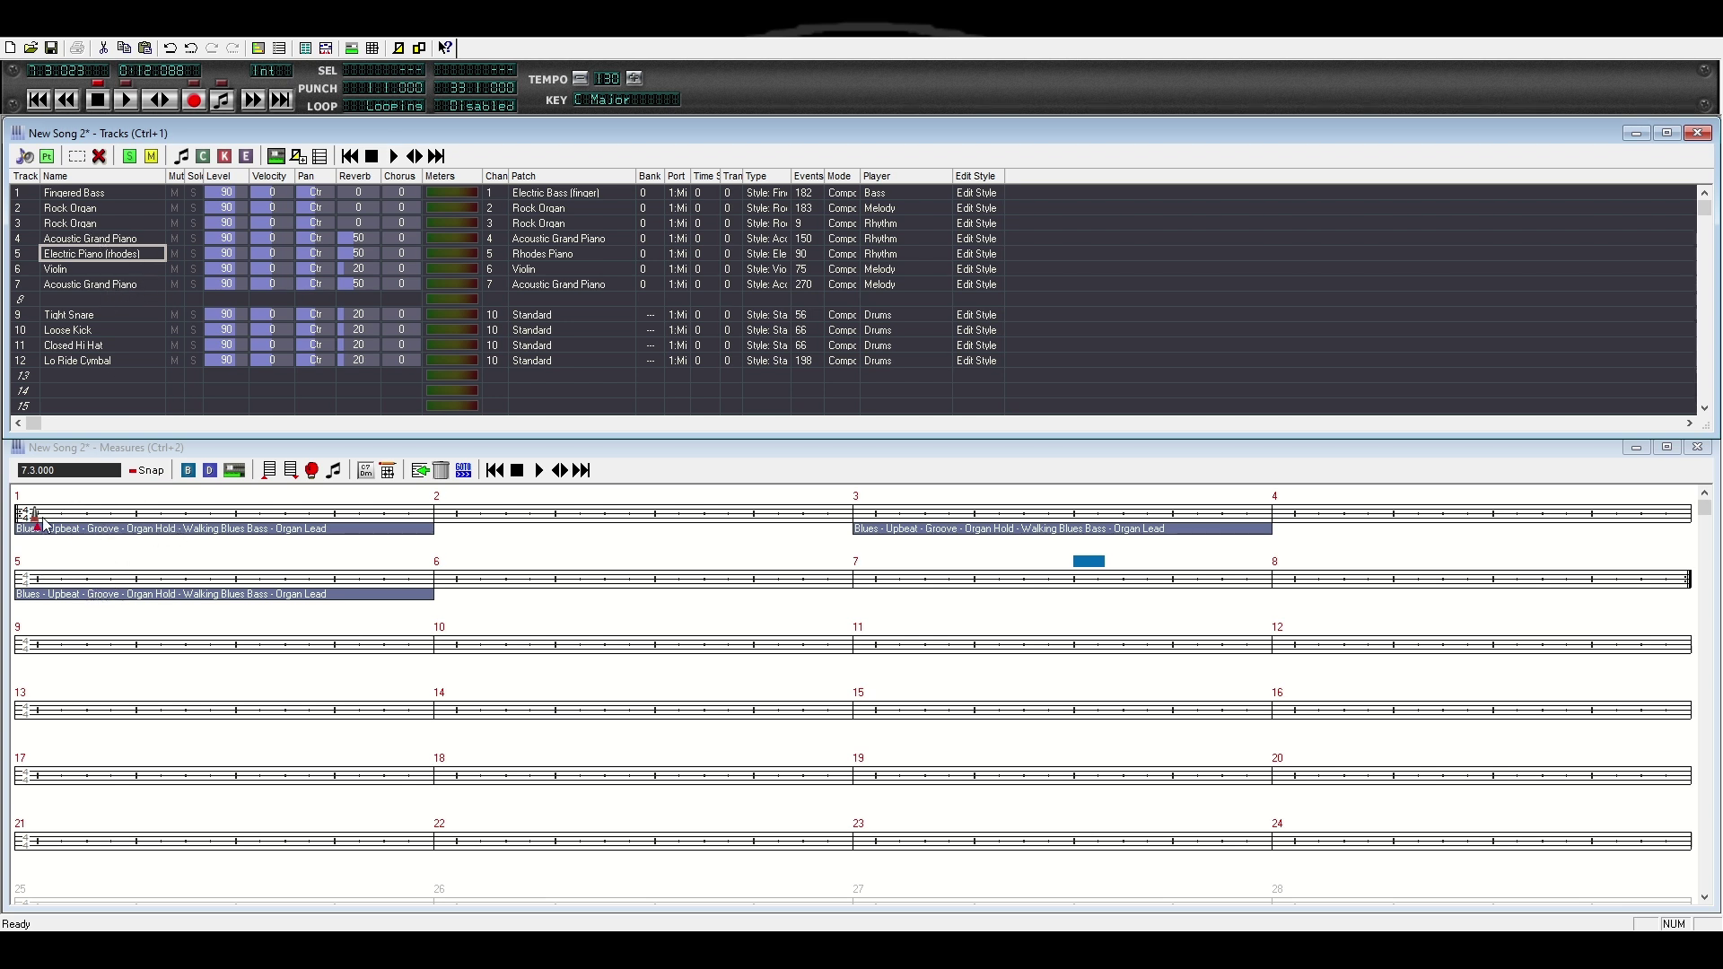
# Step: Mute both Rock Organ tracks and play the song from the start
pyautogui.click(72, 518)
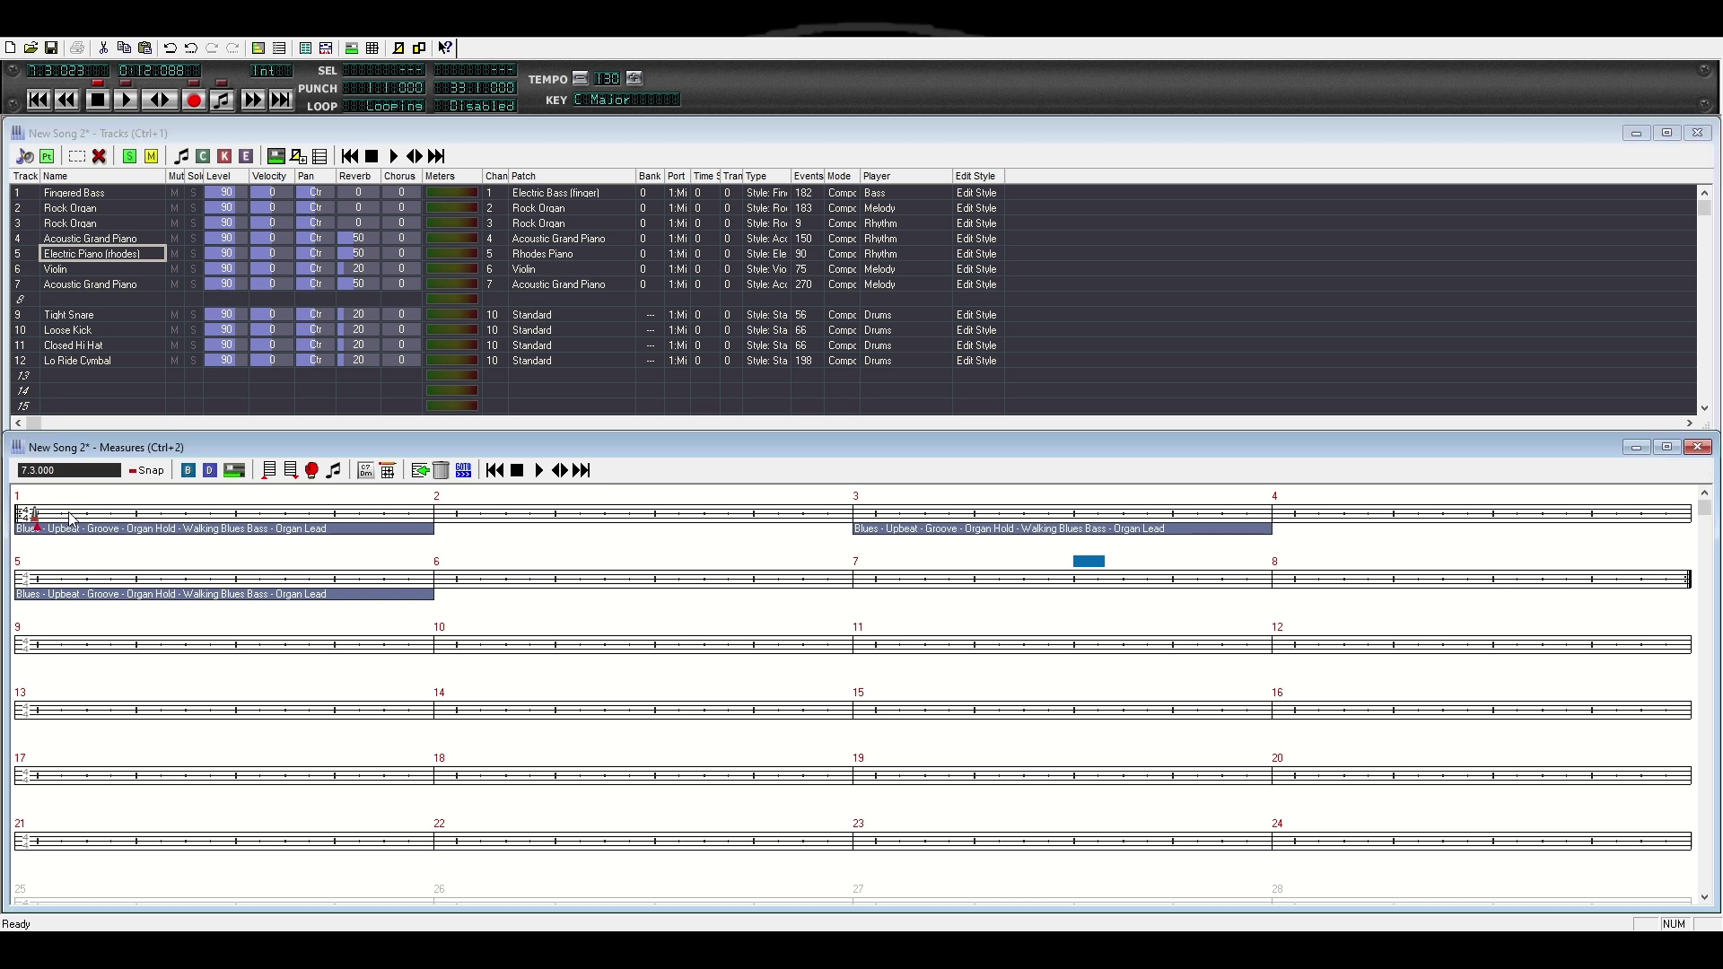
pyautogui.click(33, 500)
pyautogui.click(174, 208)
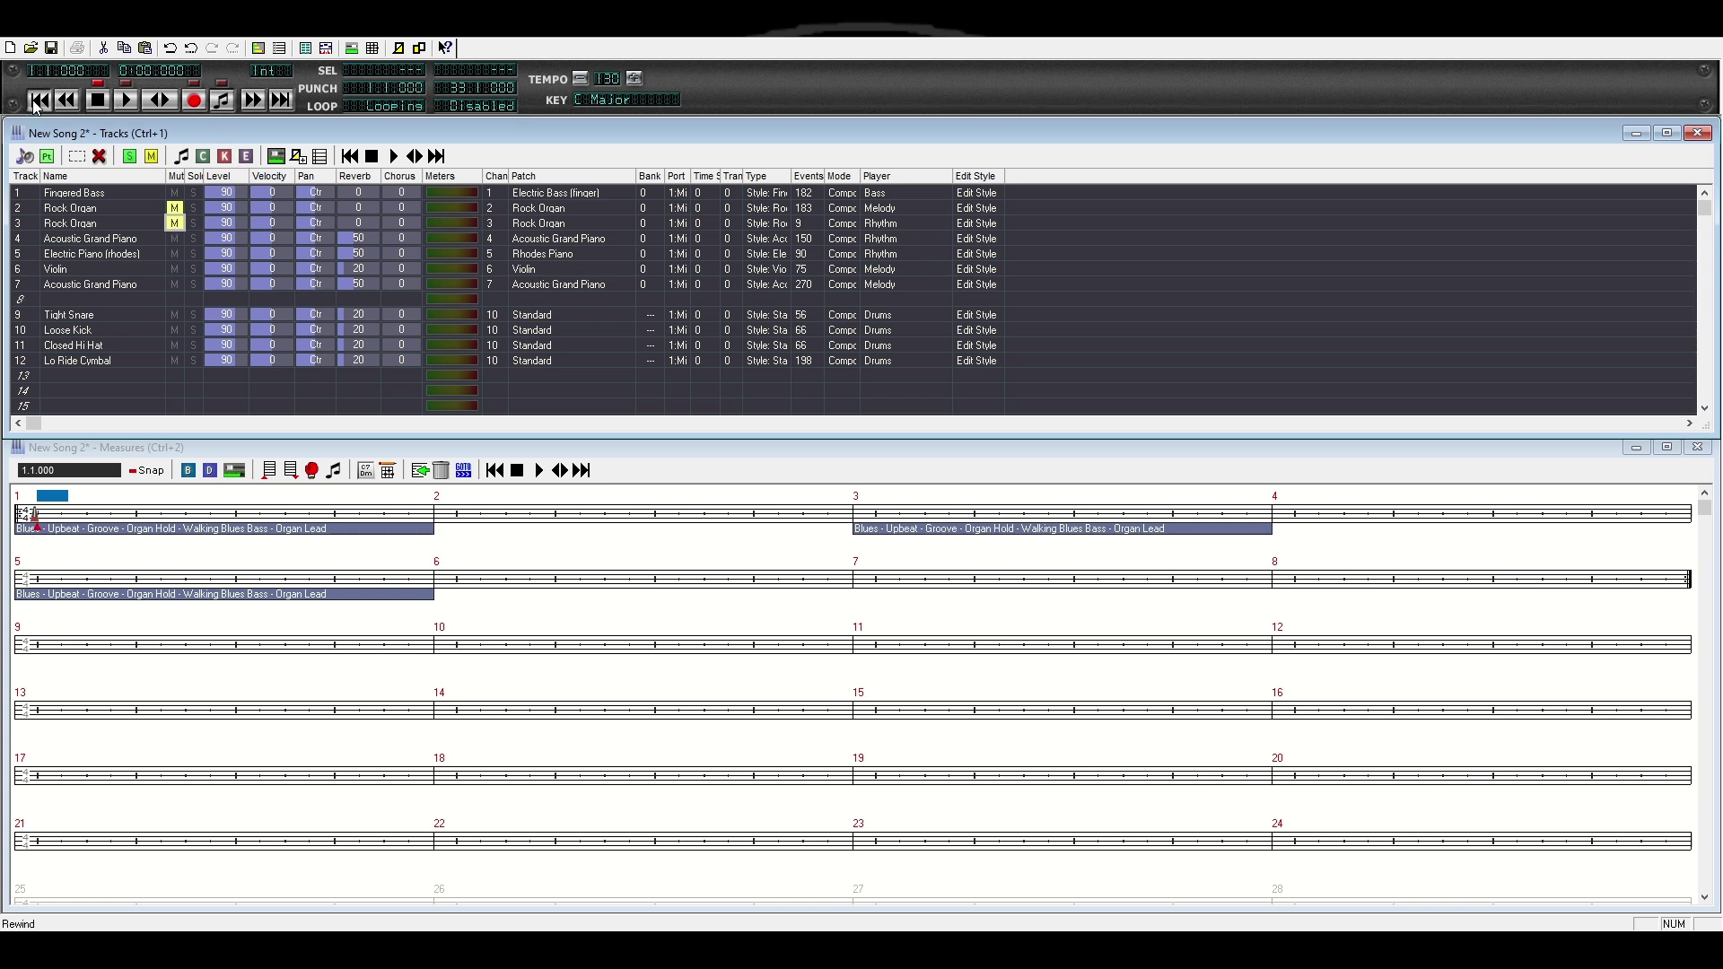
pyautogui.click(124, 100)
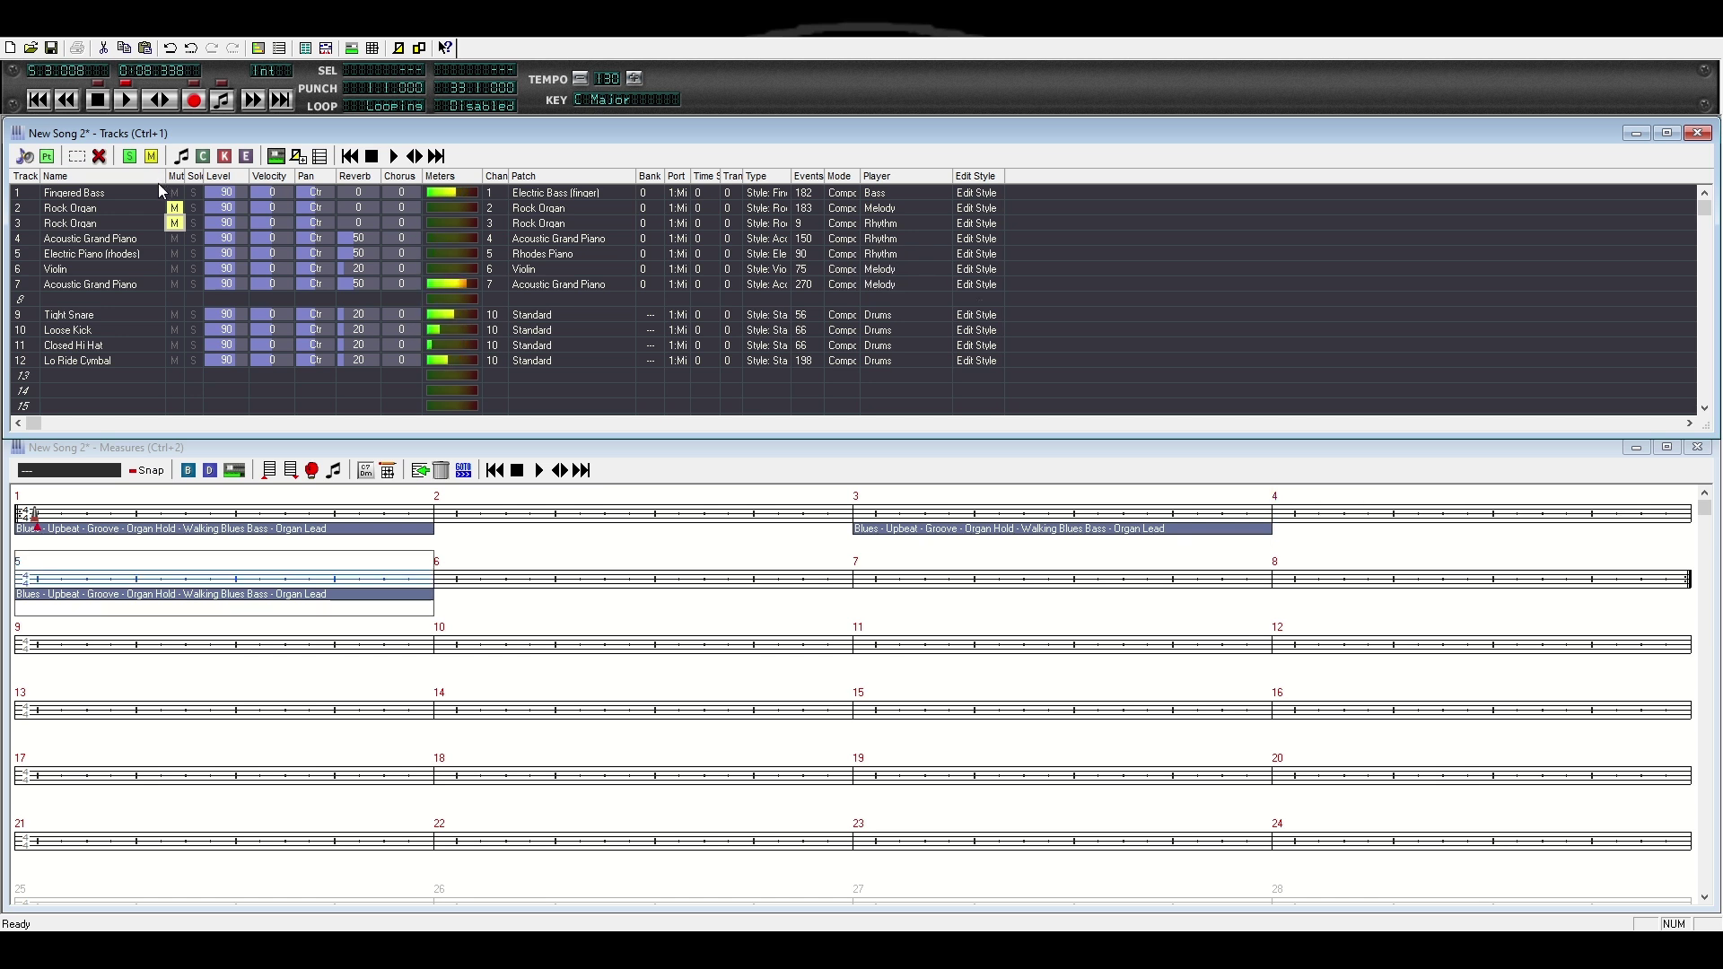
pyautogui.click(97, 105)
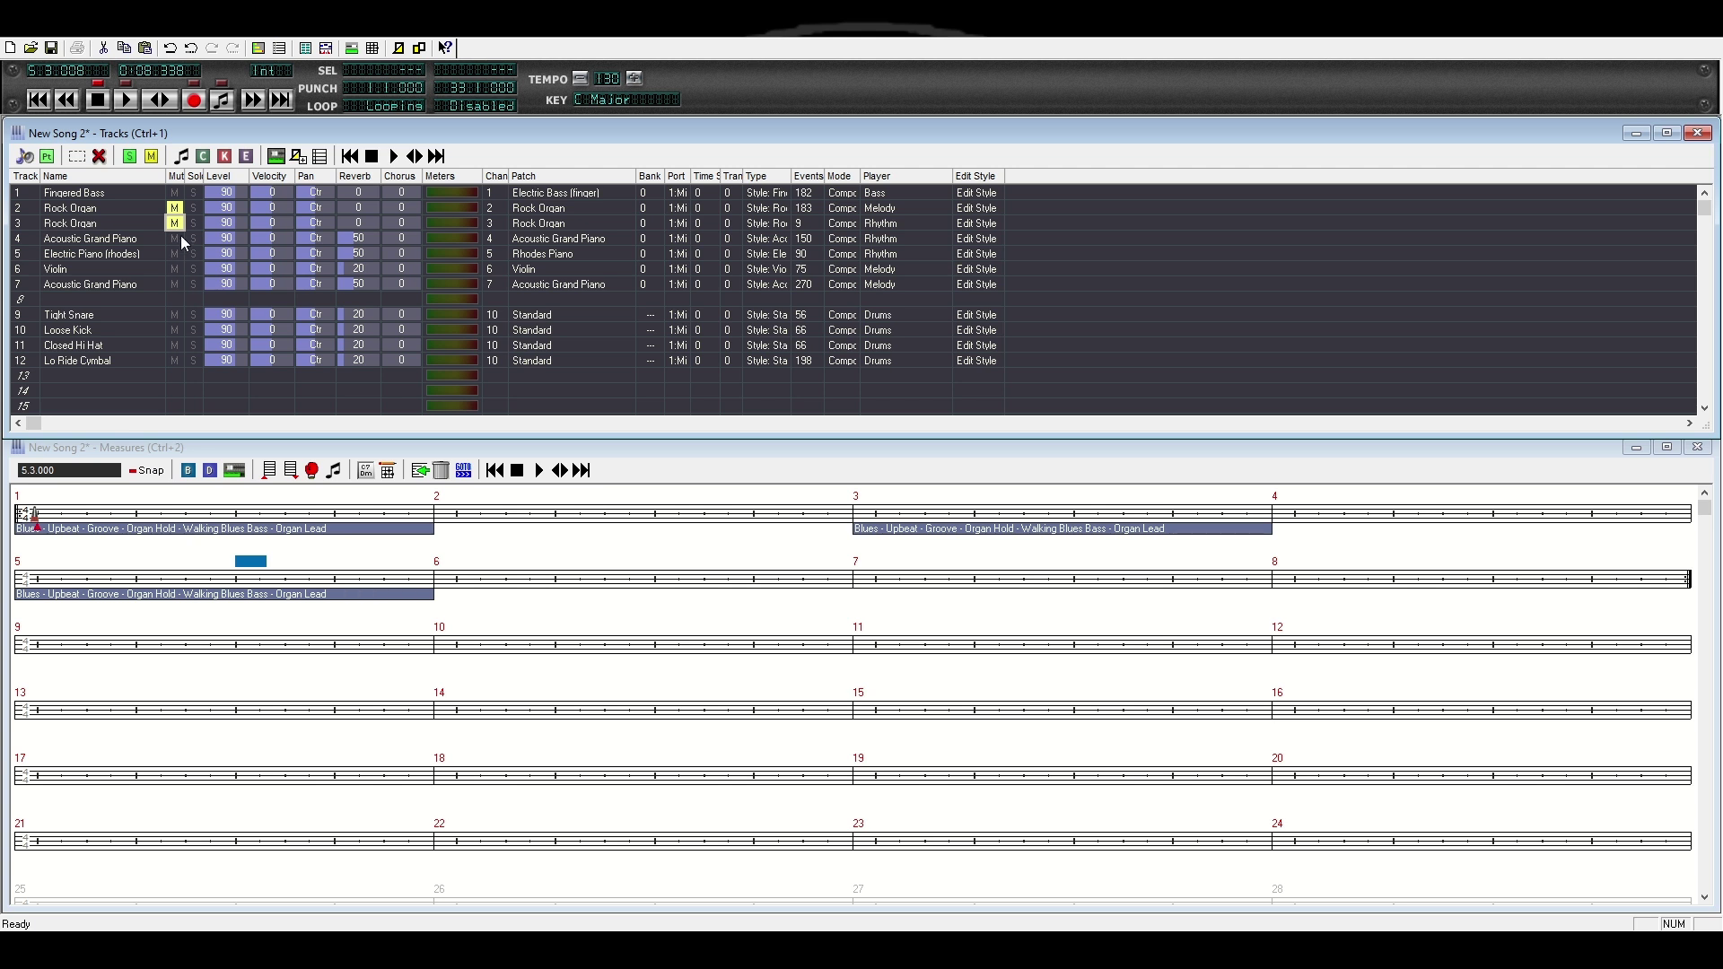
# Step: Mute the rhythm Acoustic Grand Piano on track 4 along with the organs, and play the song from measure 1
pyautogui.click(72, 513)
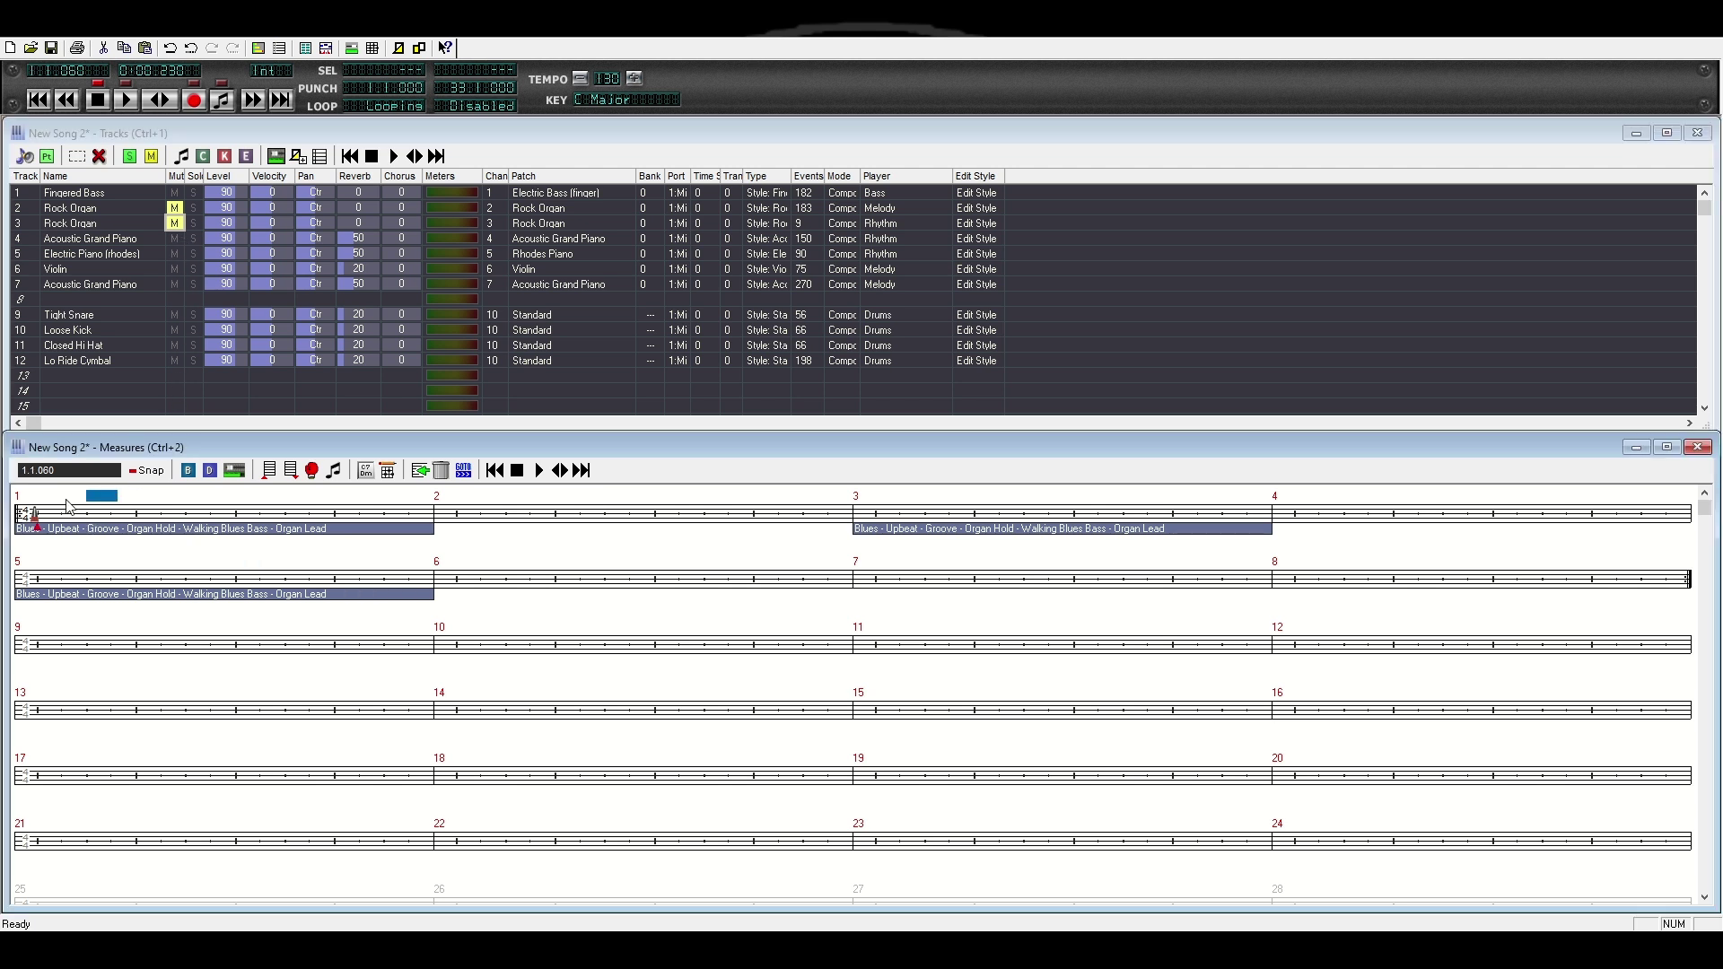
pyautogui.click(45, 507)
pyautogui.click(175, 237)
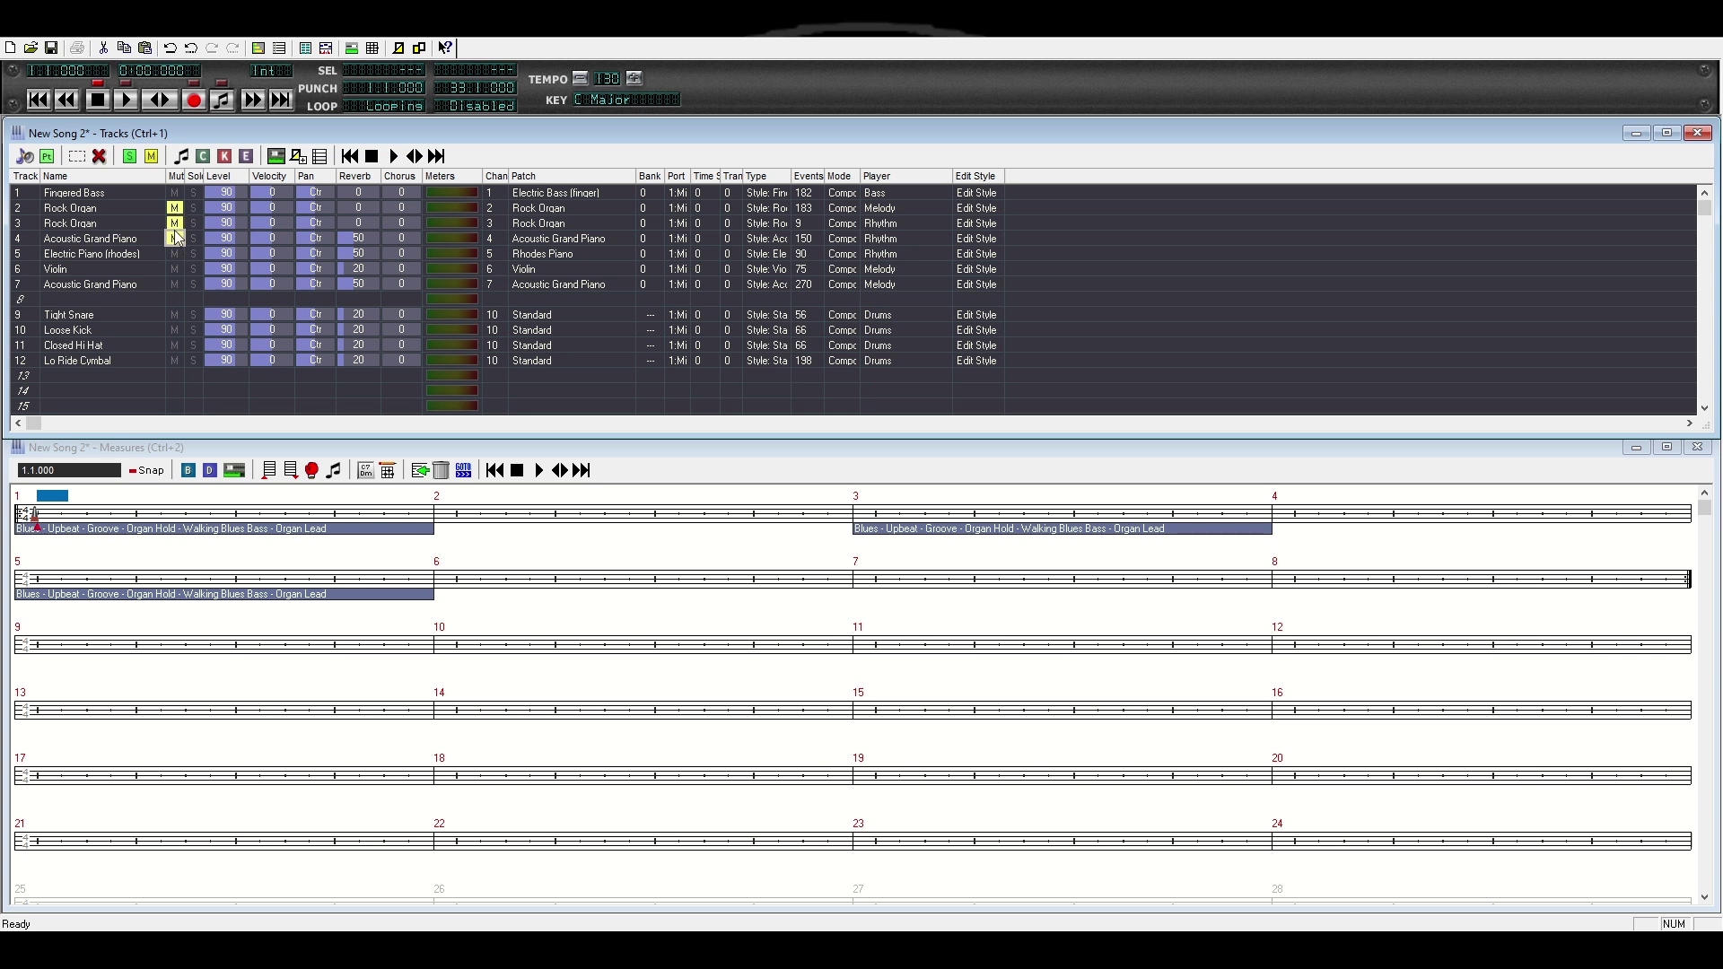
pyautogui.click(175, 223)
pyautogui.click(173, 207)
pyautogui.click(131, 105)
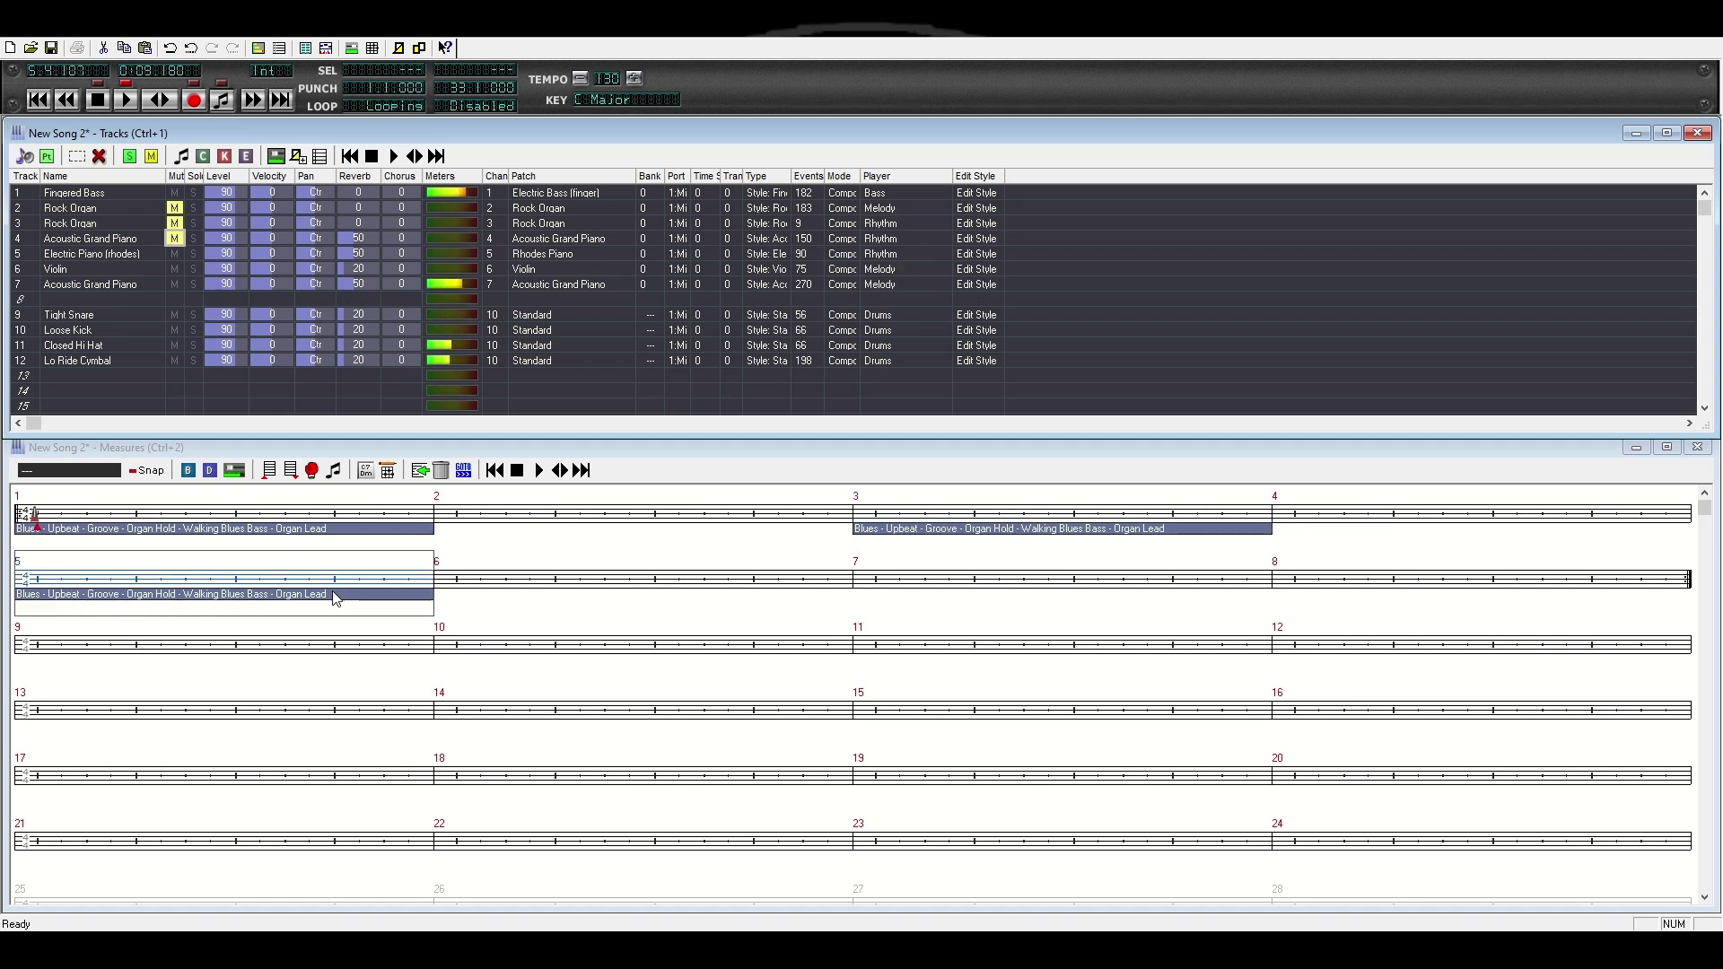
pyautogui.click(101, 103)
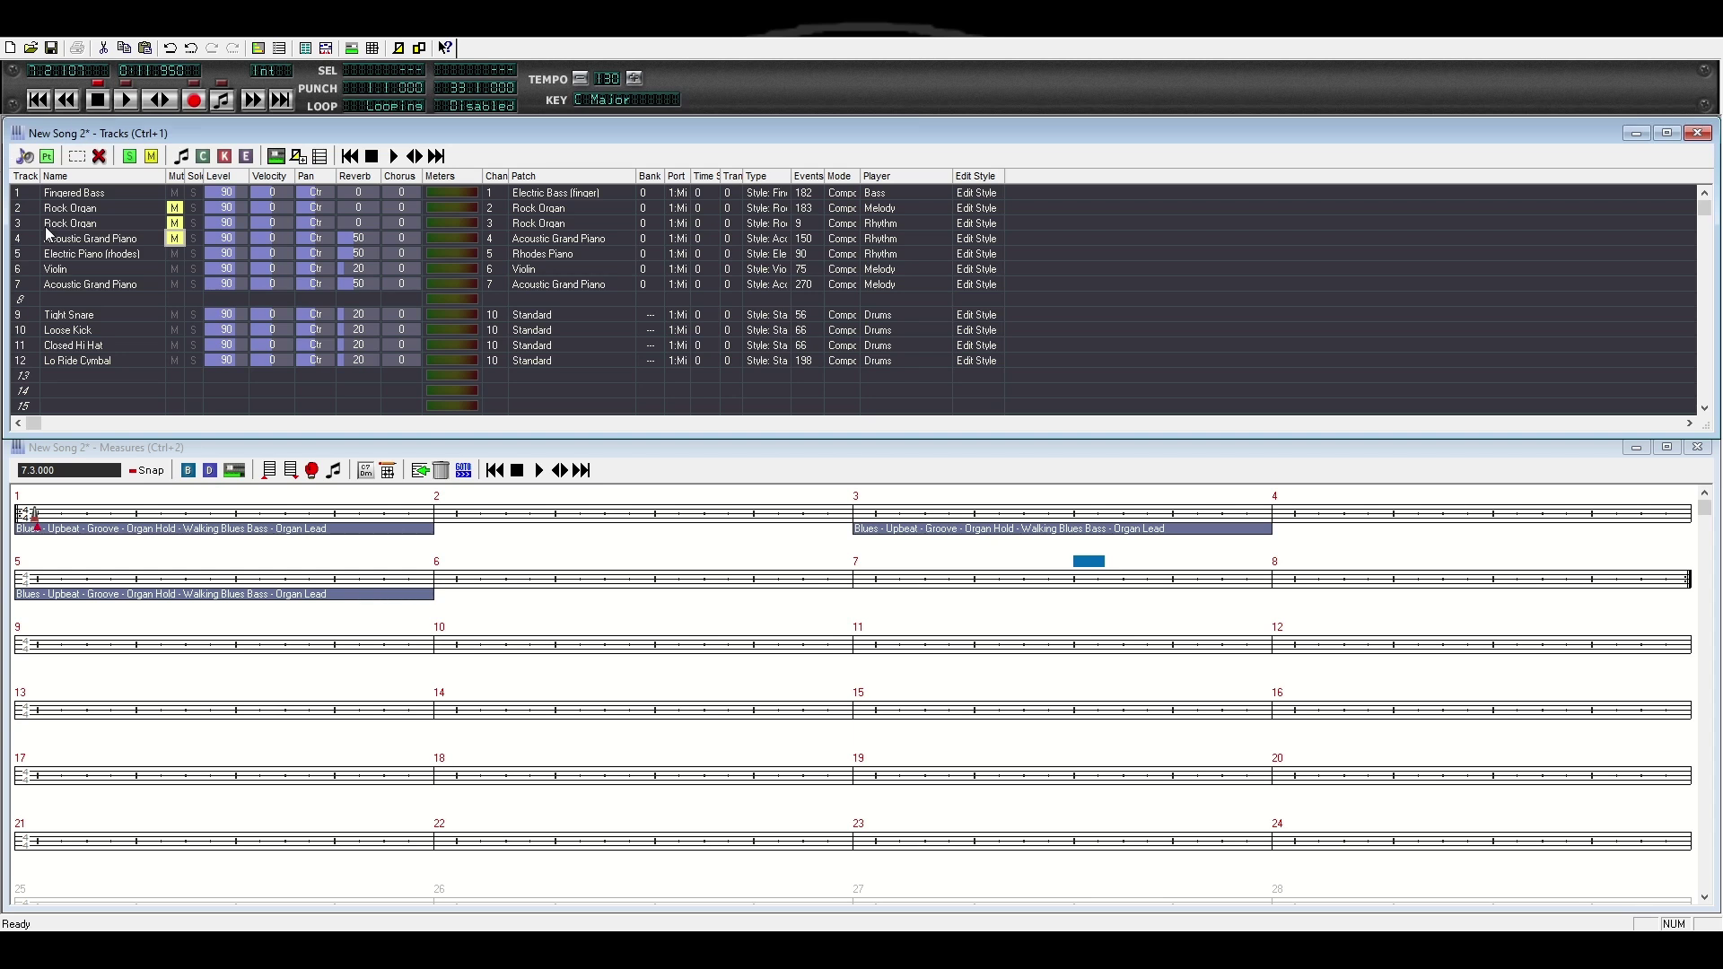
# Step: Change the patch of the melody Acoustic Grand Piano on track 7 to Trumpet, and recompose the song to hear it
pyautogui.doubleClick(538, 288)
pyautogui.doubleClick(551, 281)
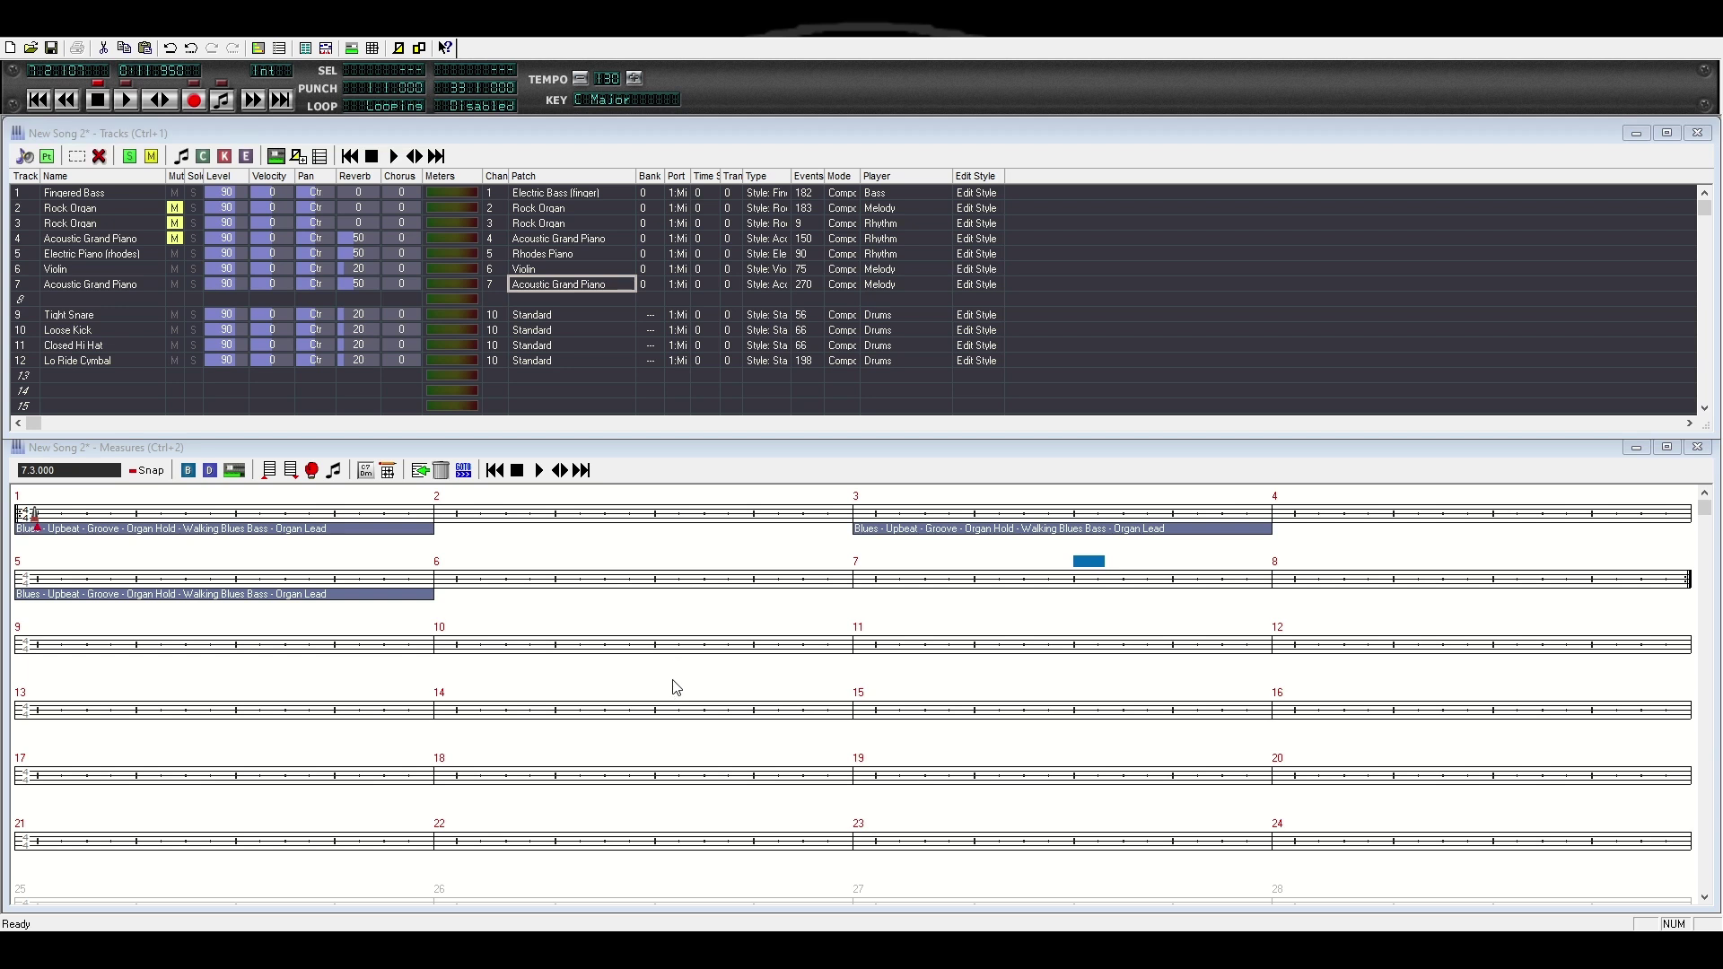
pyautogui.click(491, 361)
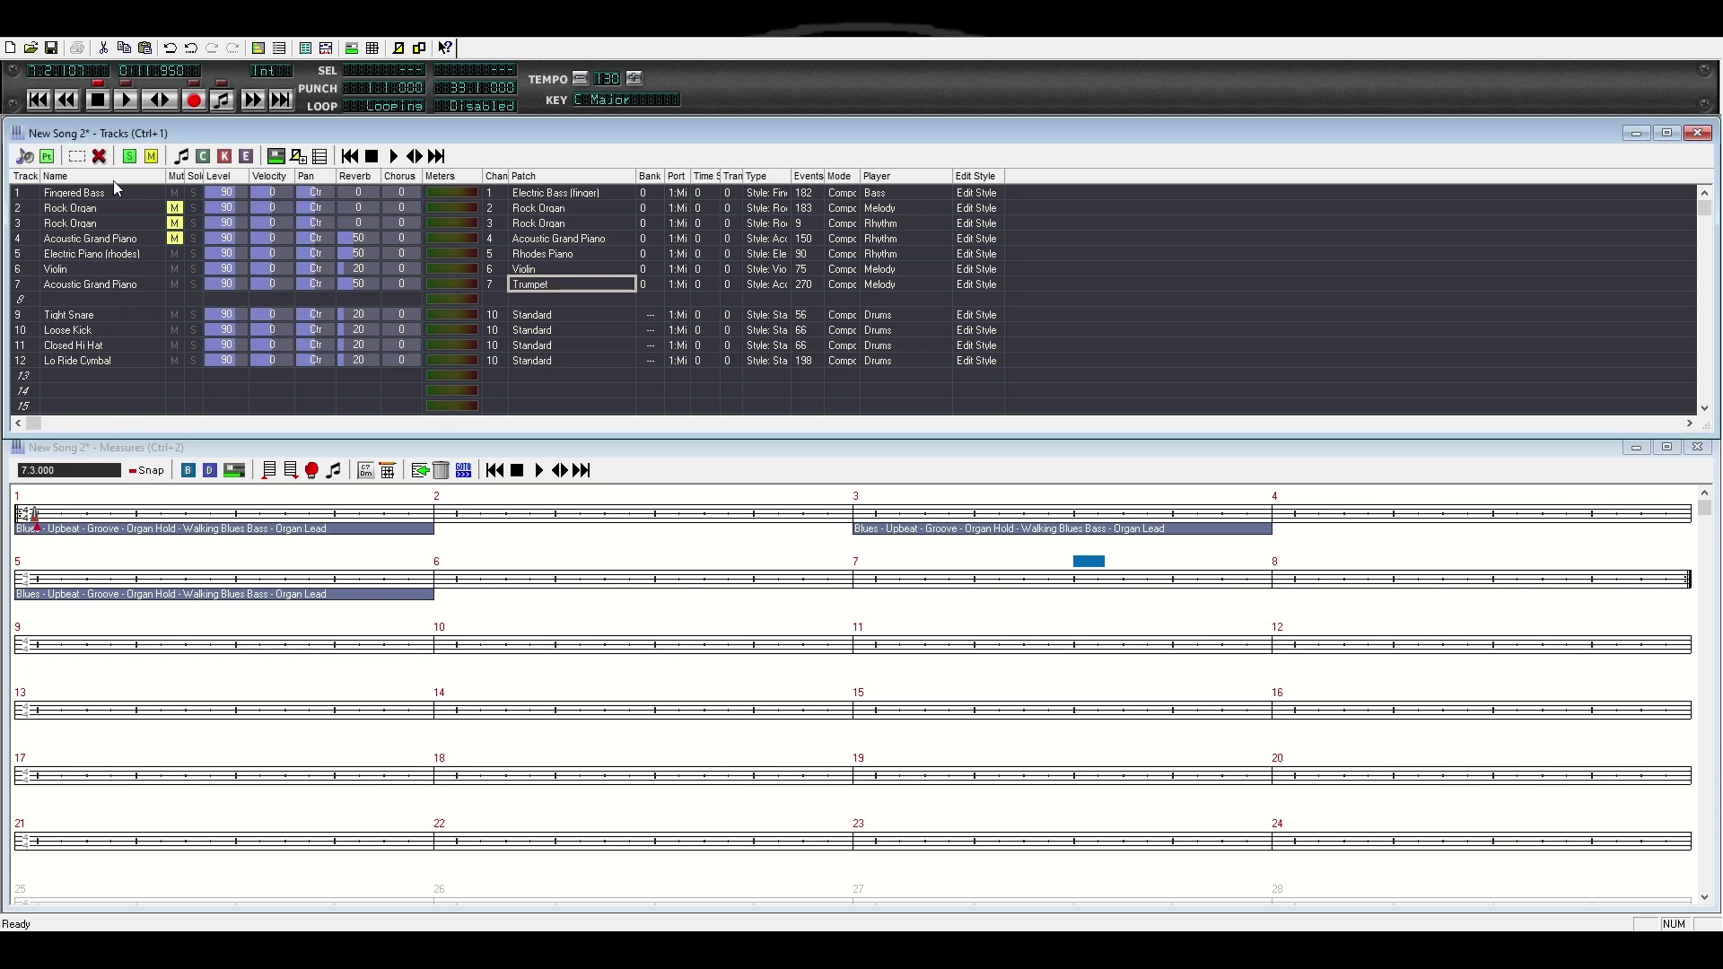
pyautogui.click(221, 101)
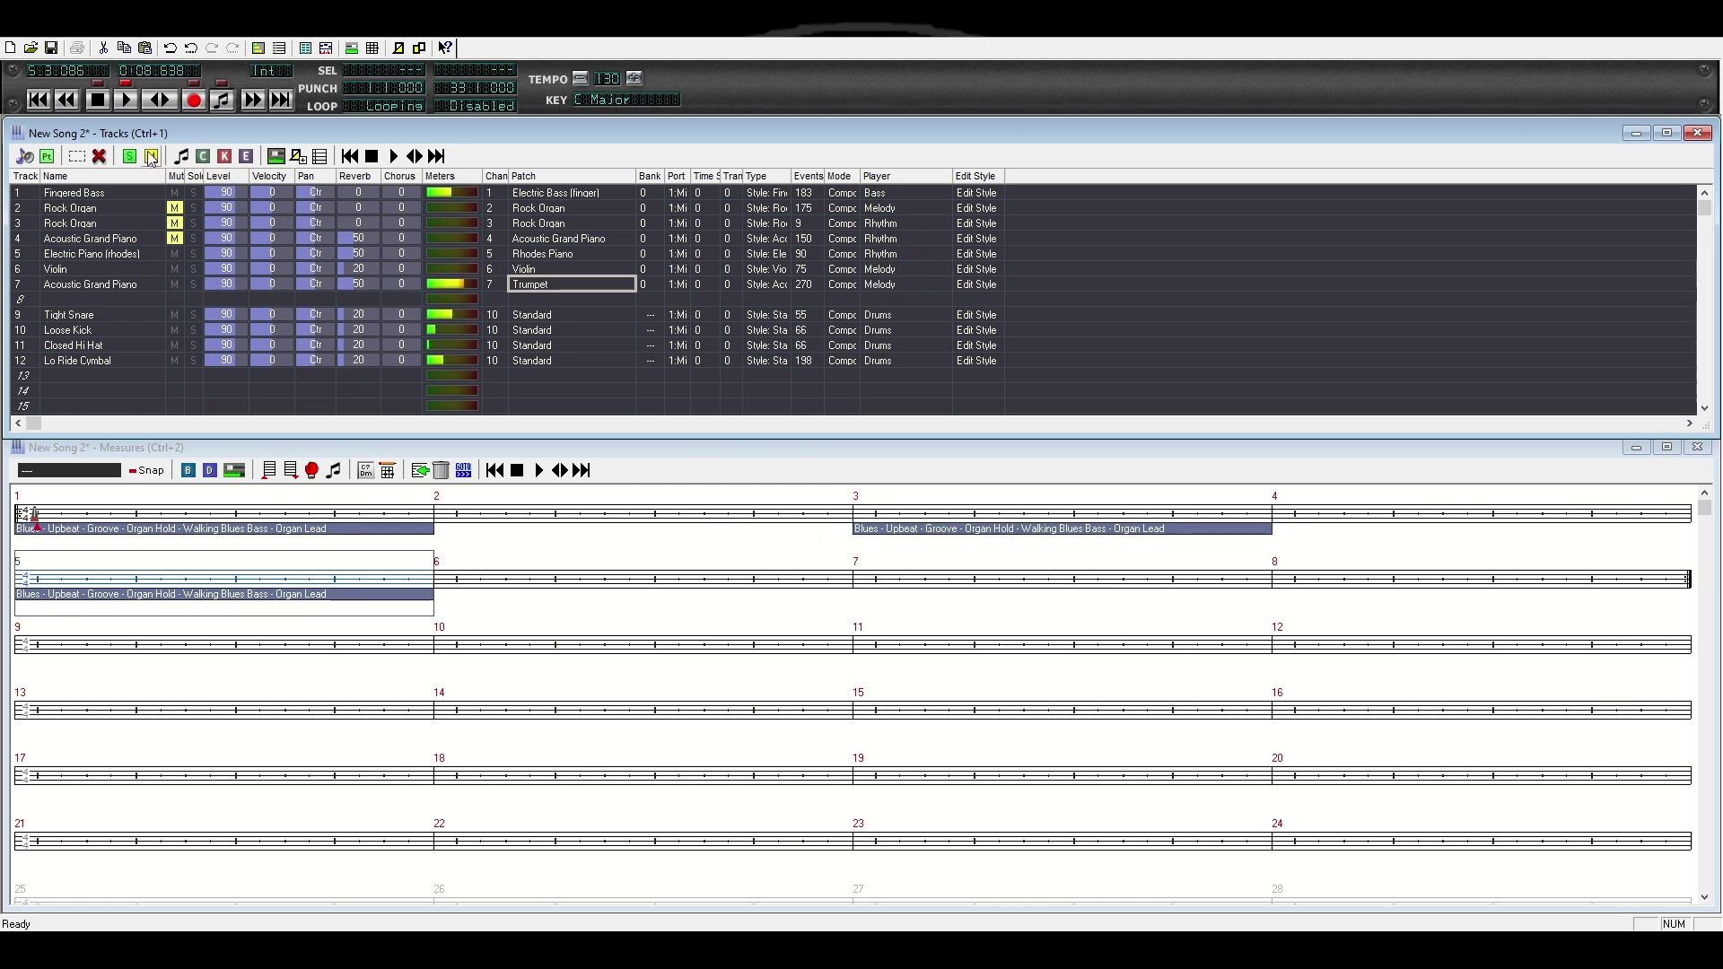
pyautogui.click(97, 101)
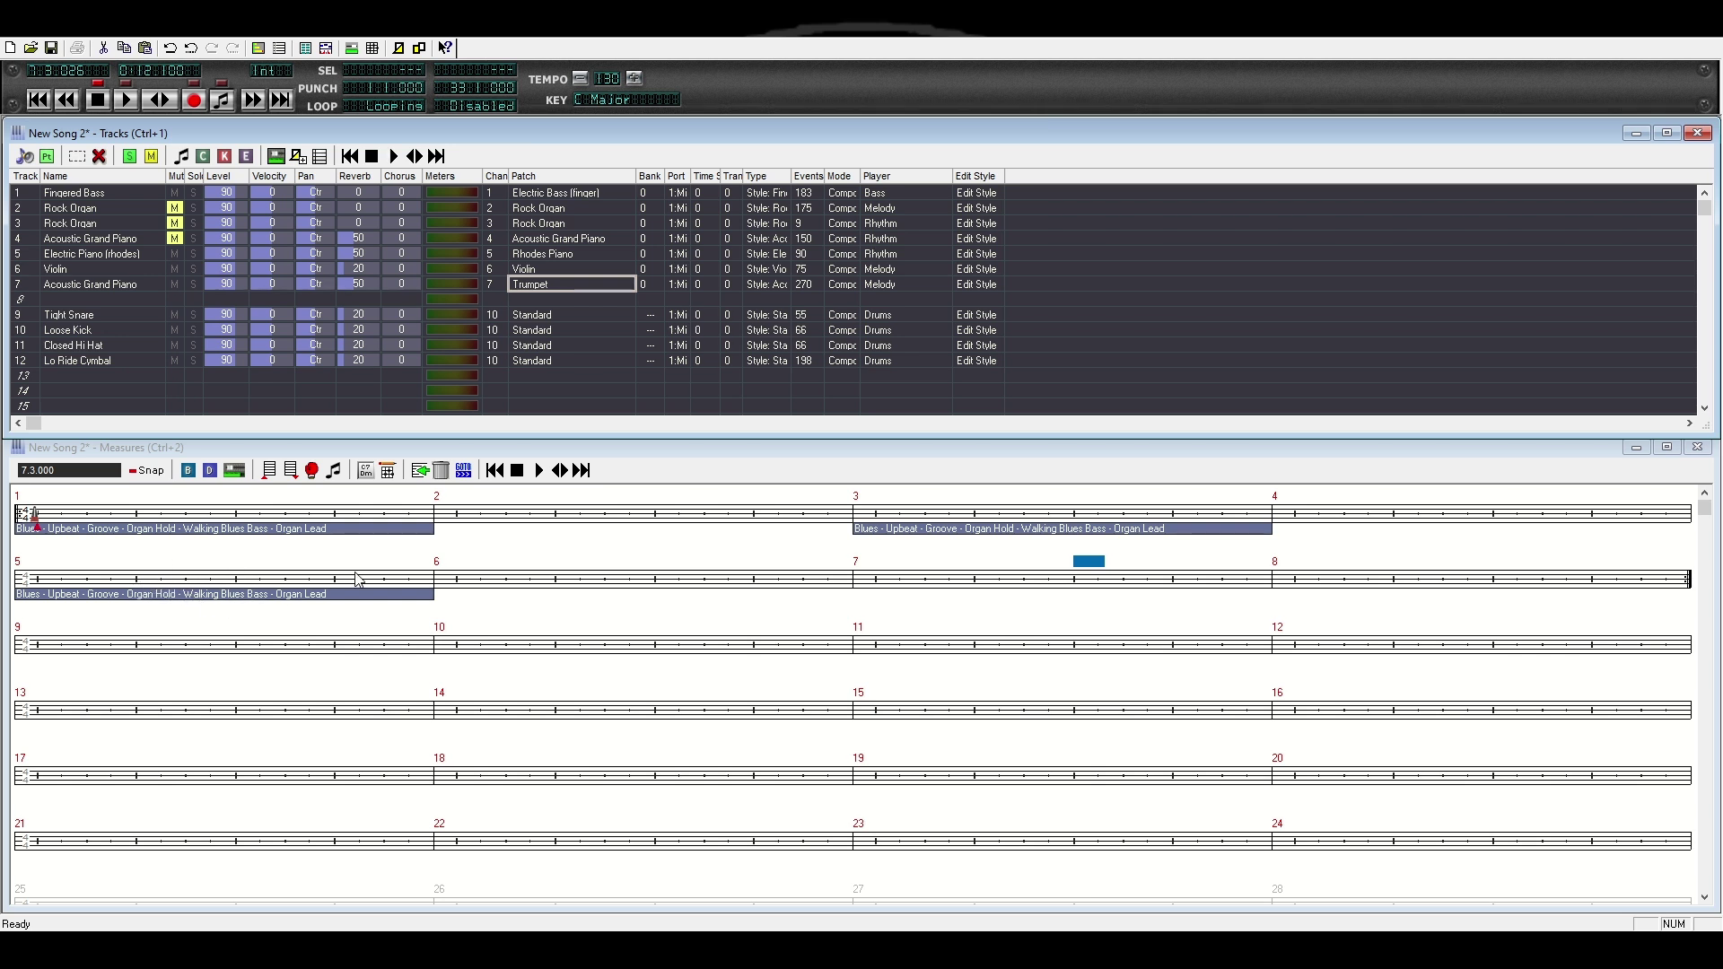
# Step: Compare the band's players at measures 5 and 3, and play the song from measure 3
pyautogui.click(323, 603)
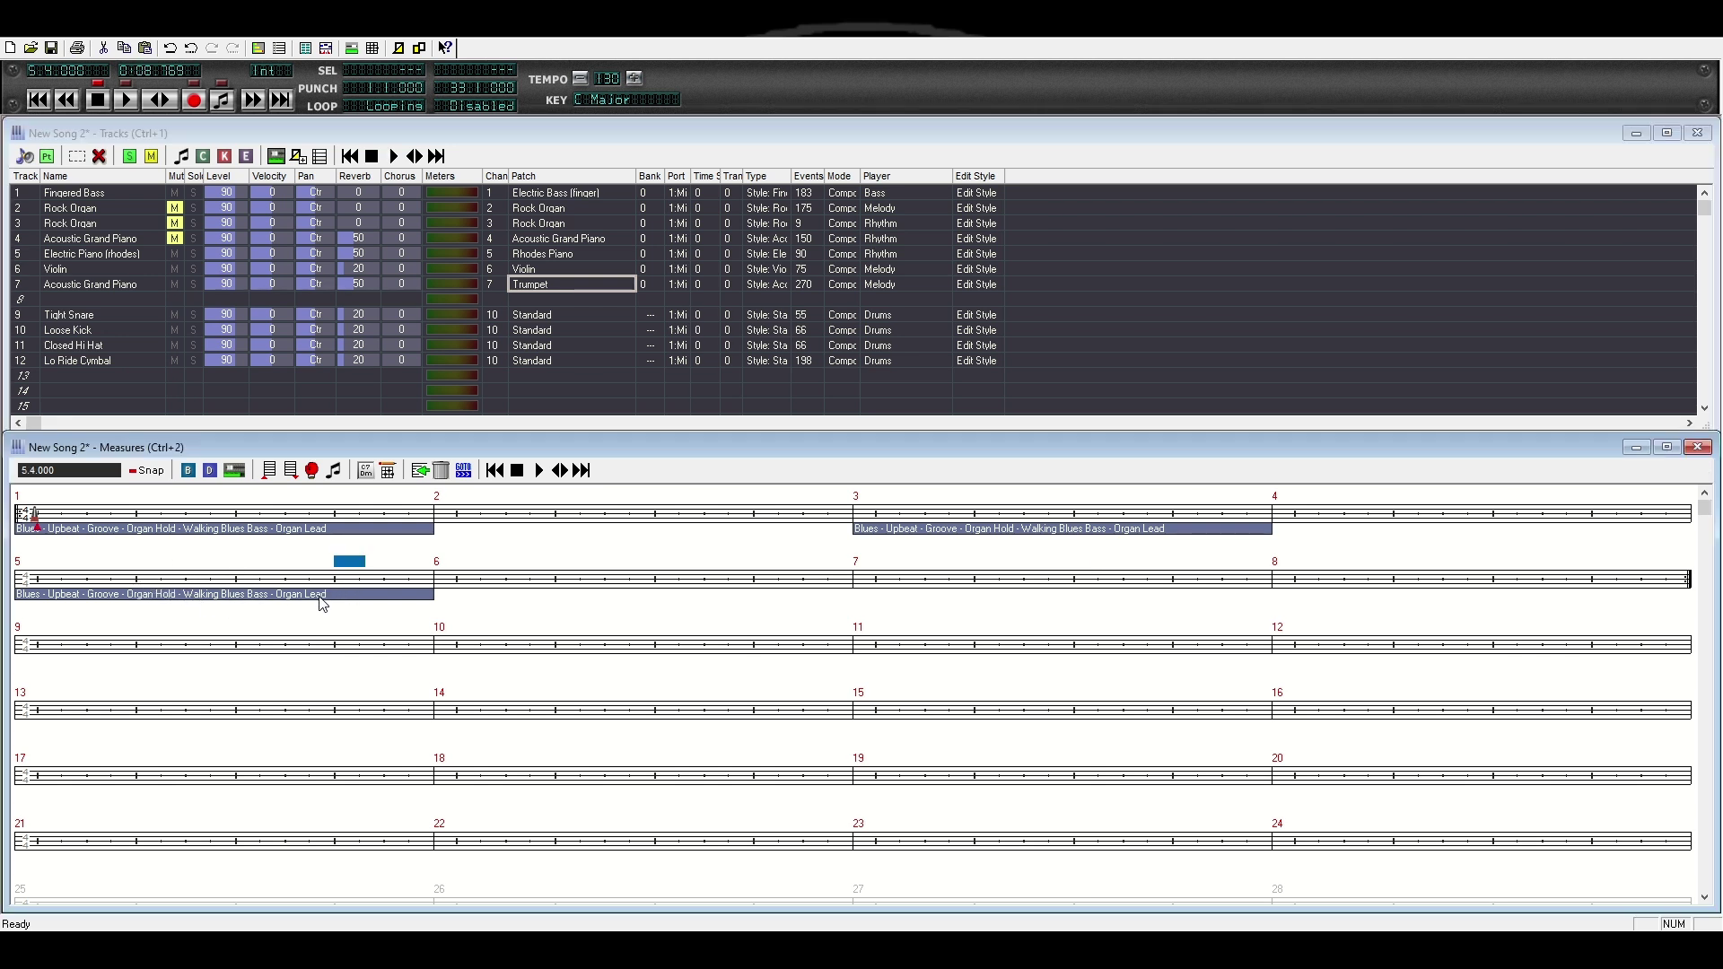
pyautogui.click(909, 532)
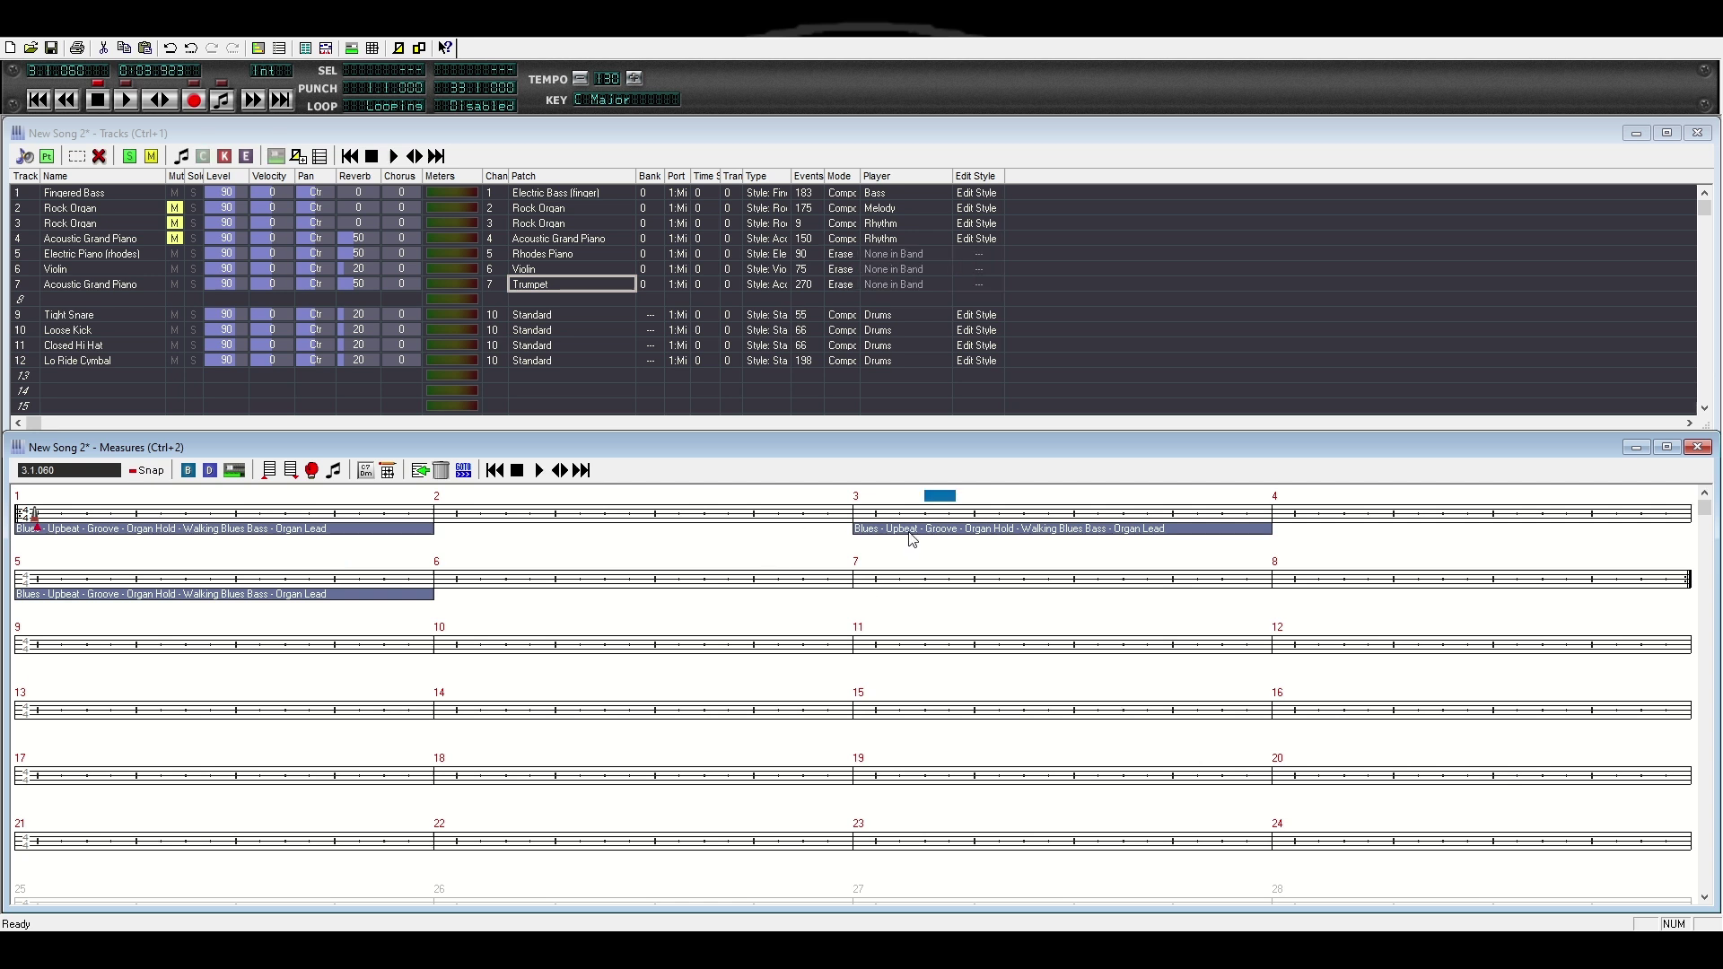
pyautogui.click(873, 501)
pyautogui.click(130, 100)
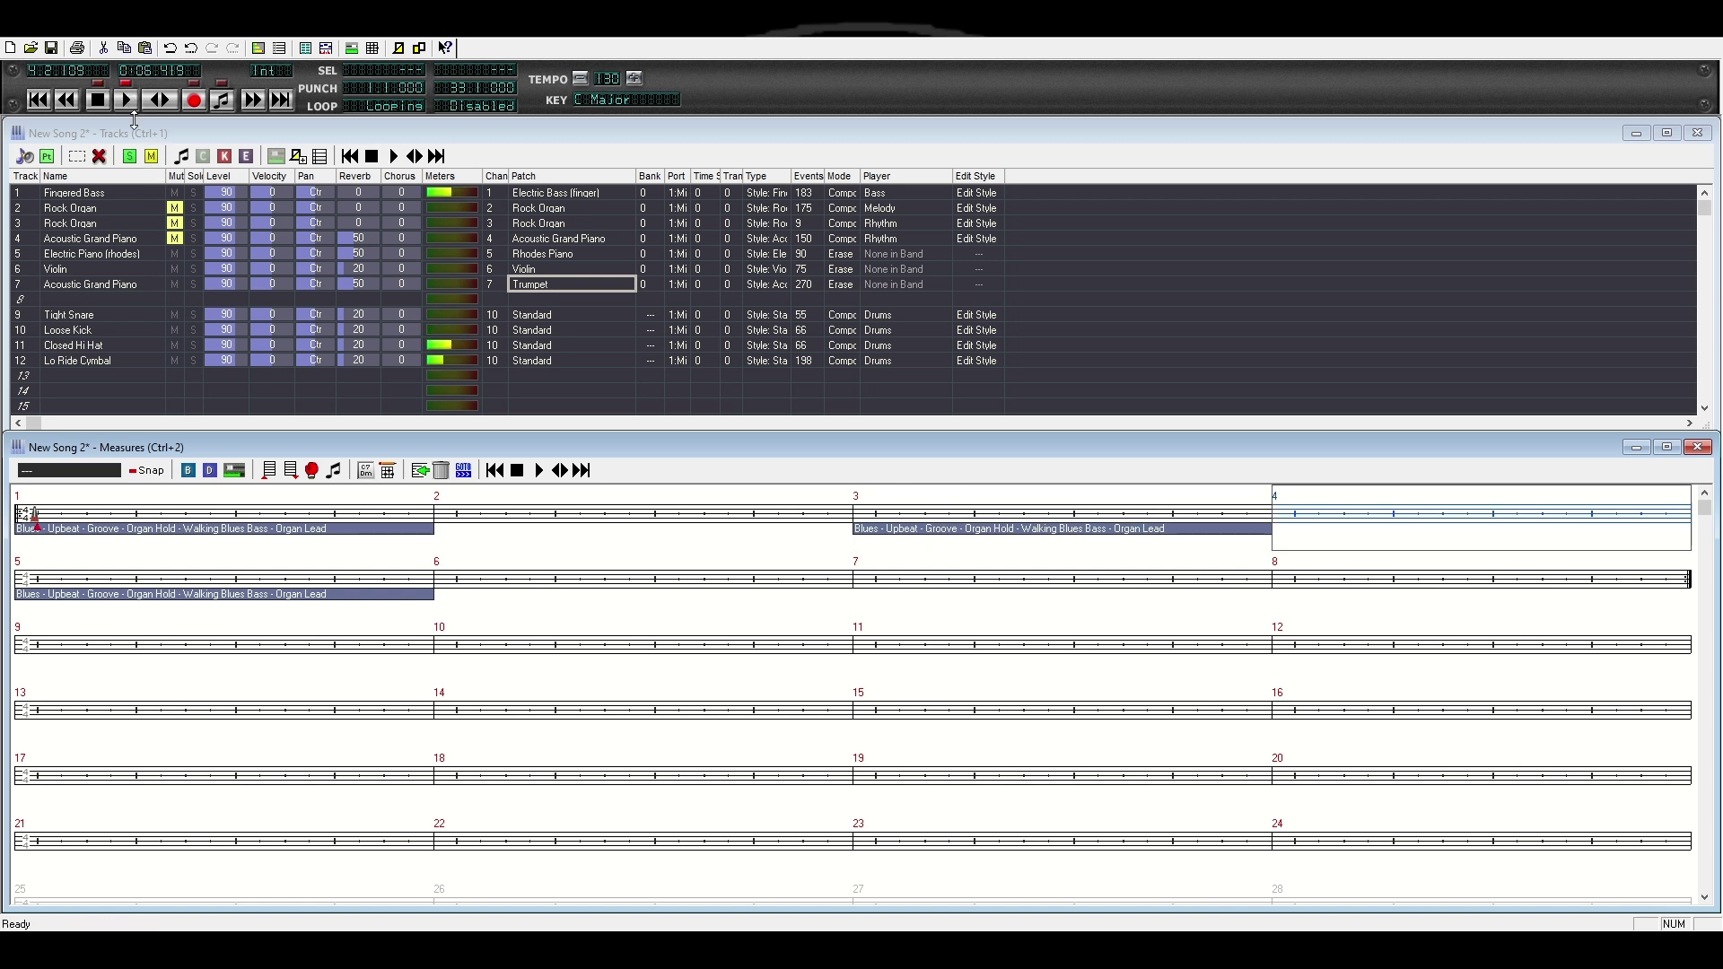
pyautogui.click(99, 103)
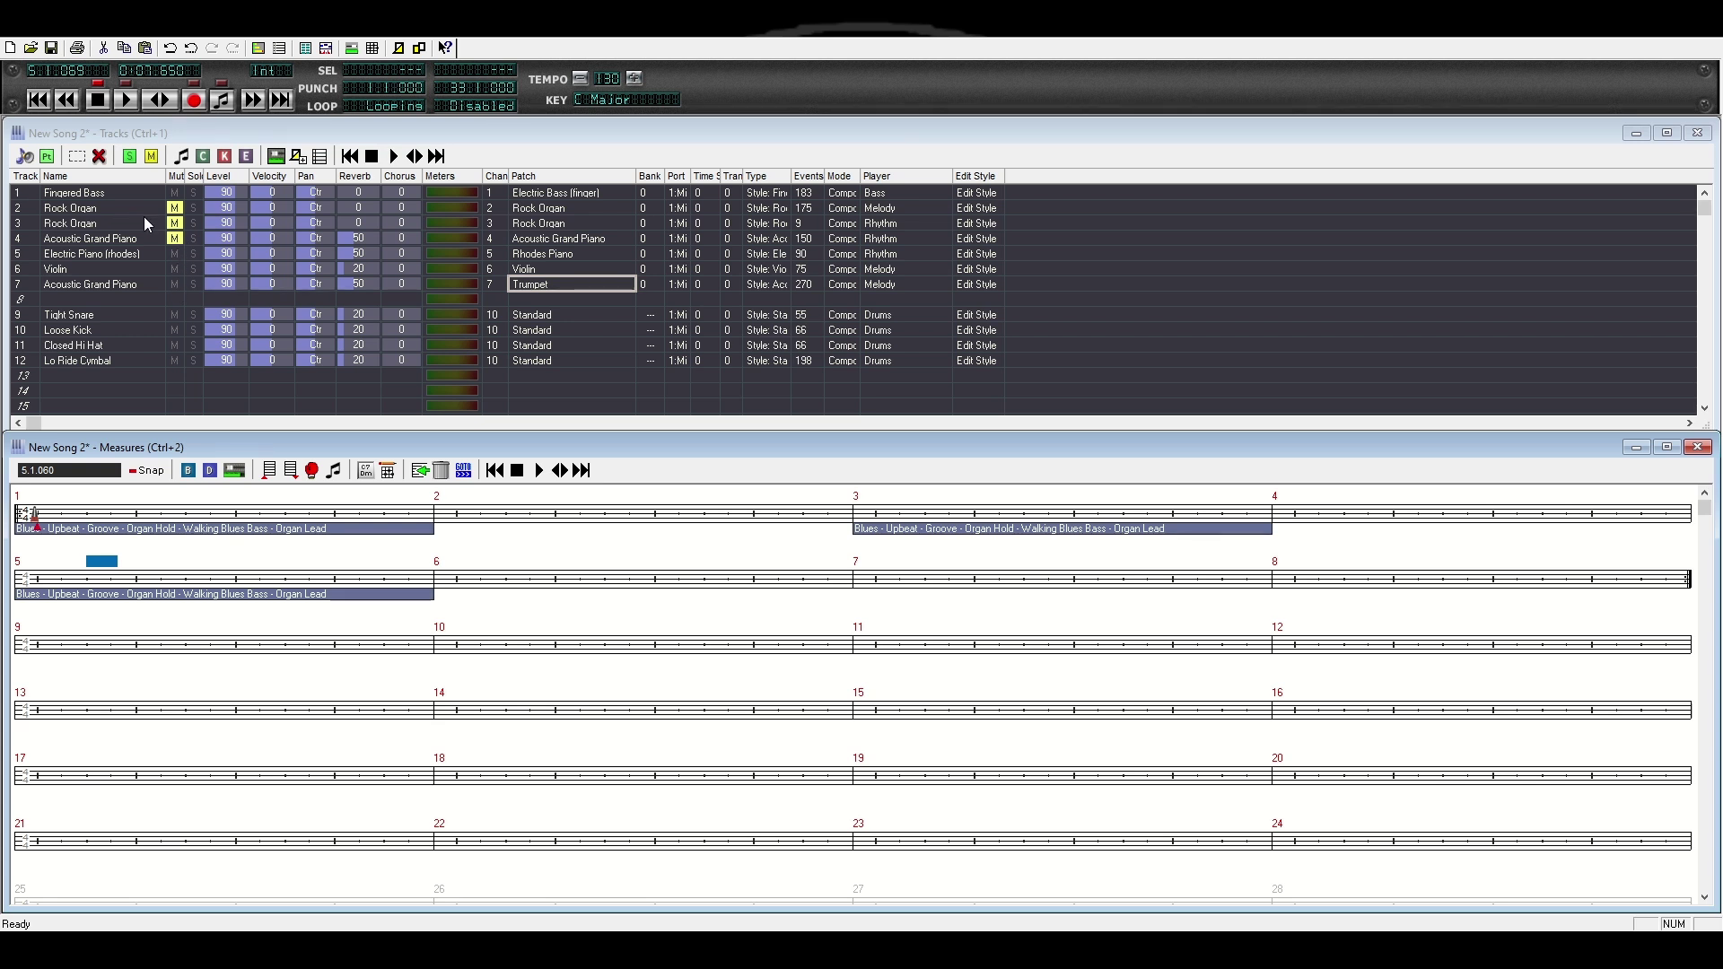
# Step: Undo the Trumpet patch change on track 7 and play the song from the start
pyautogui.click(100, 99)
pyautogui.click(39, 101)
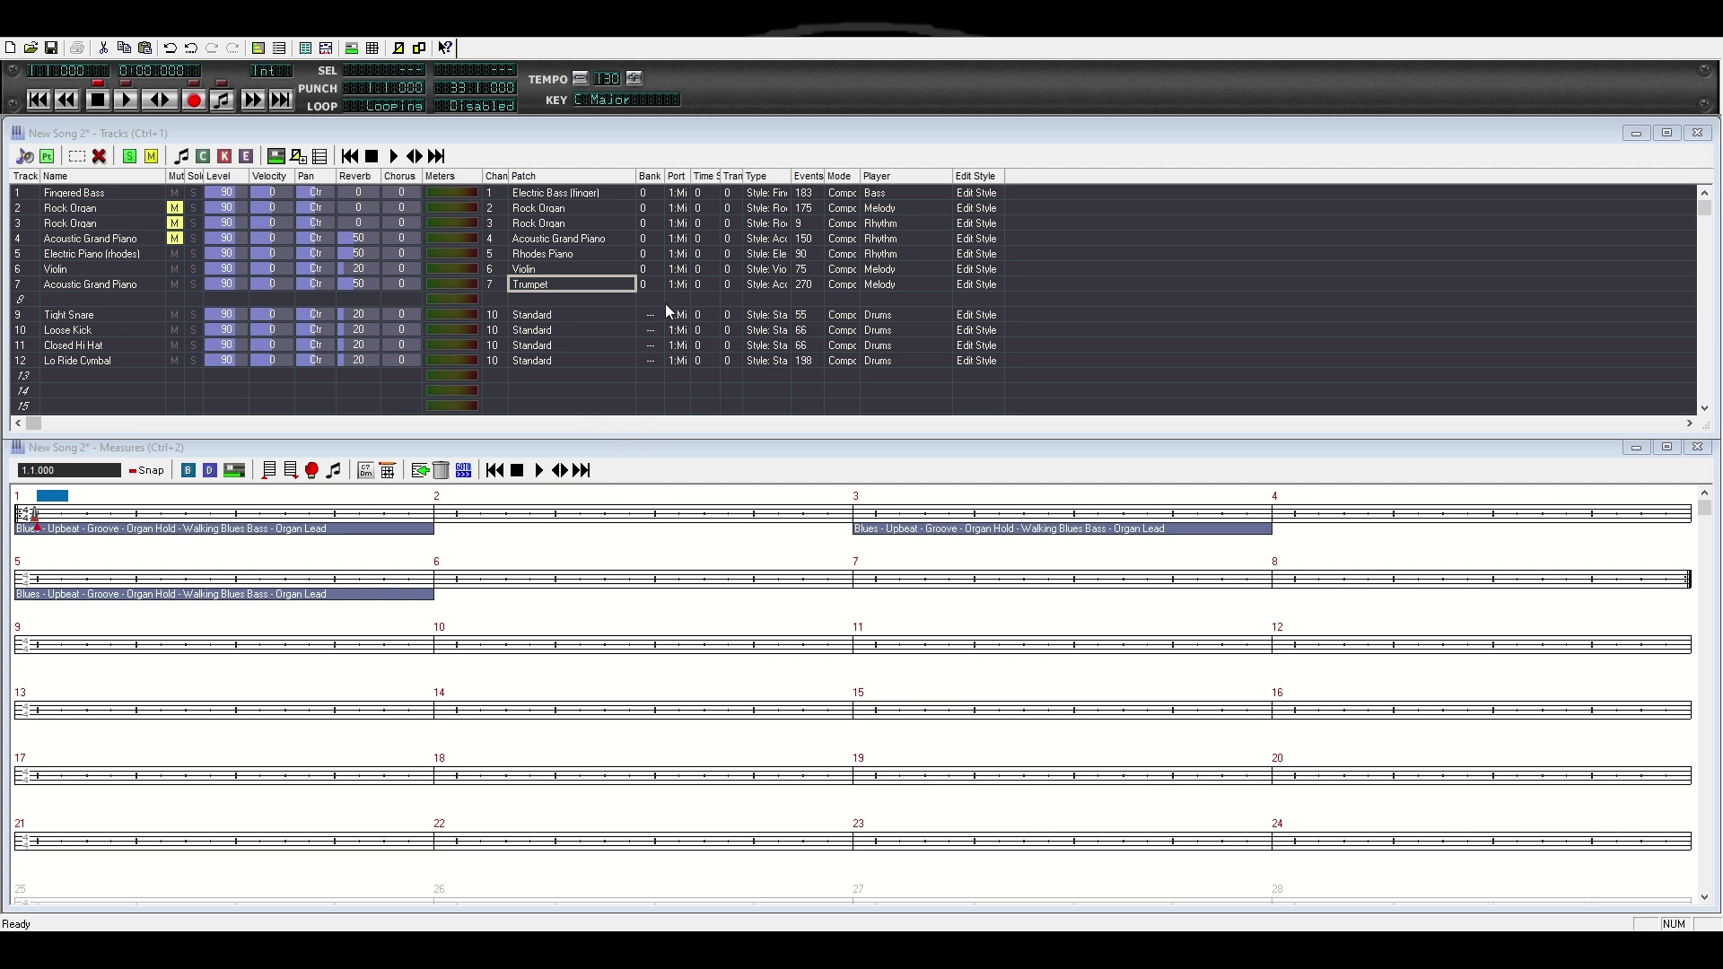
pyautogui.hotkey('ctrl', 'z')
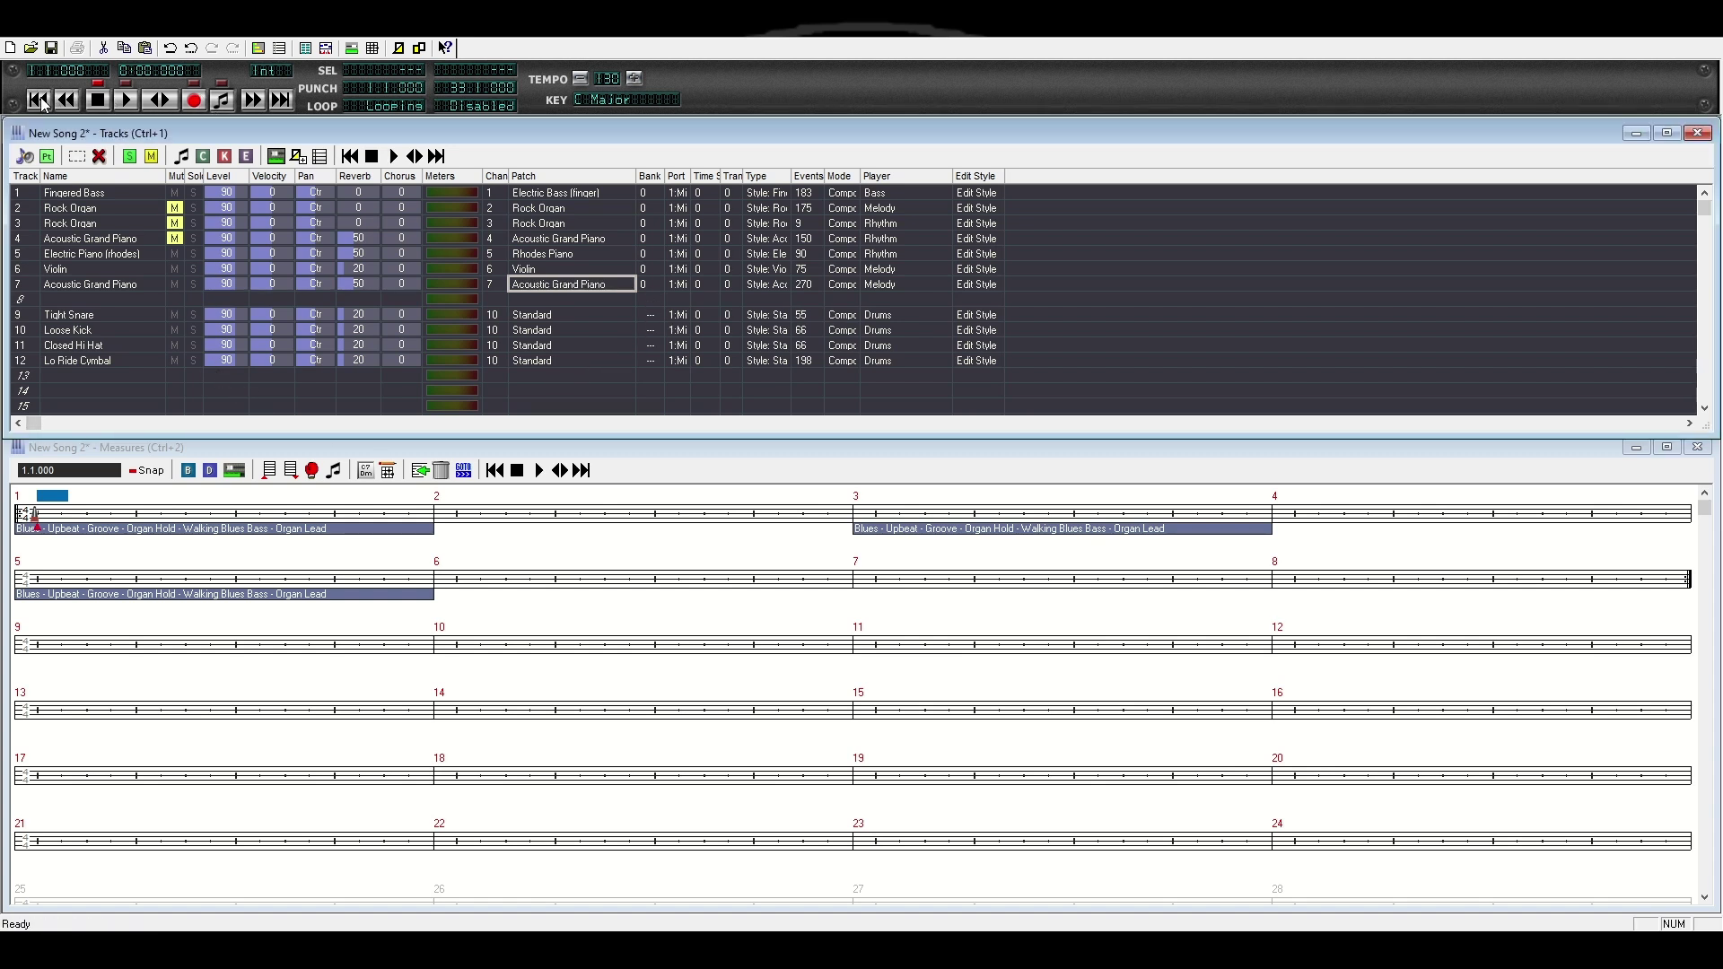
pyautogui.click(126, 100)
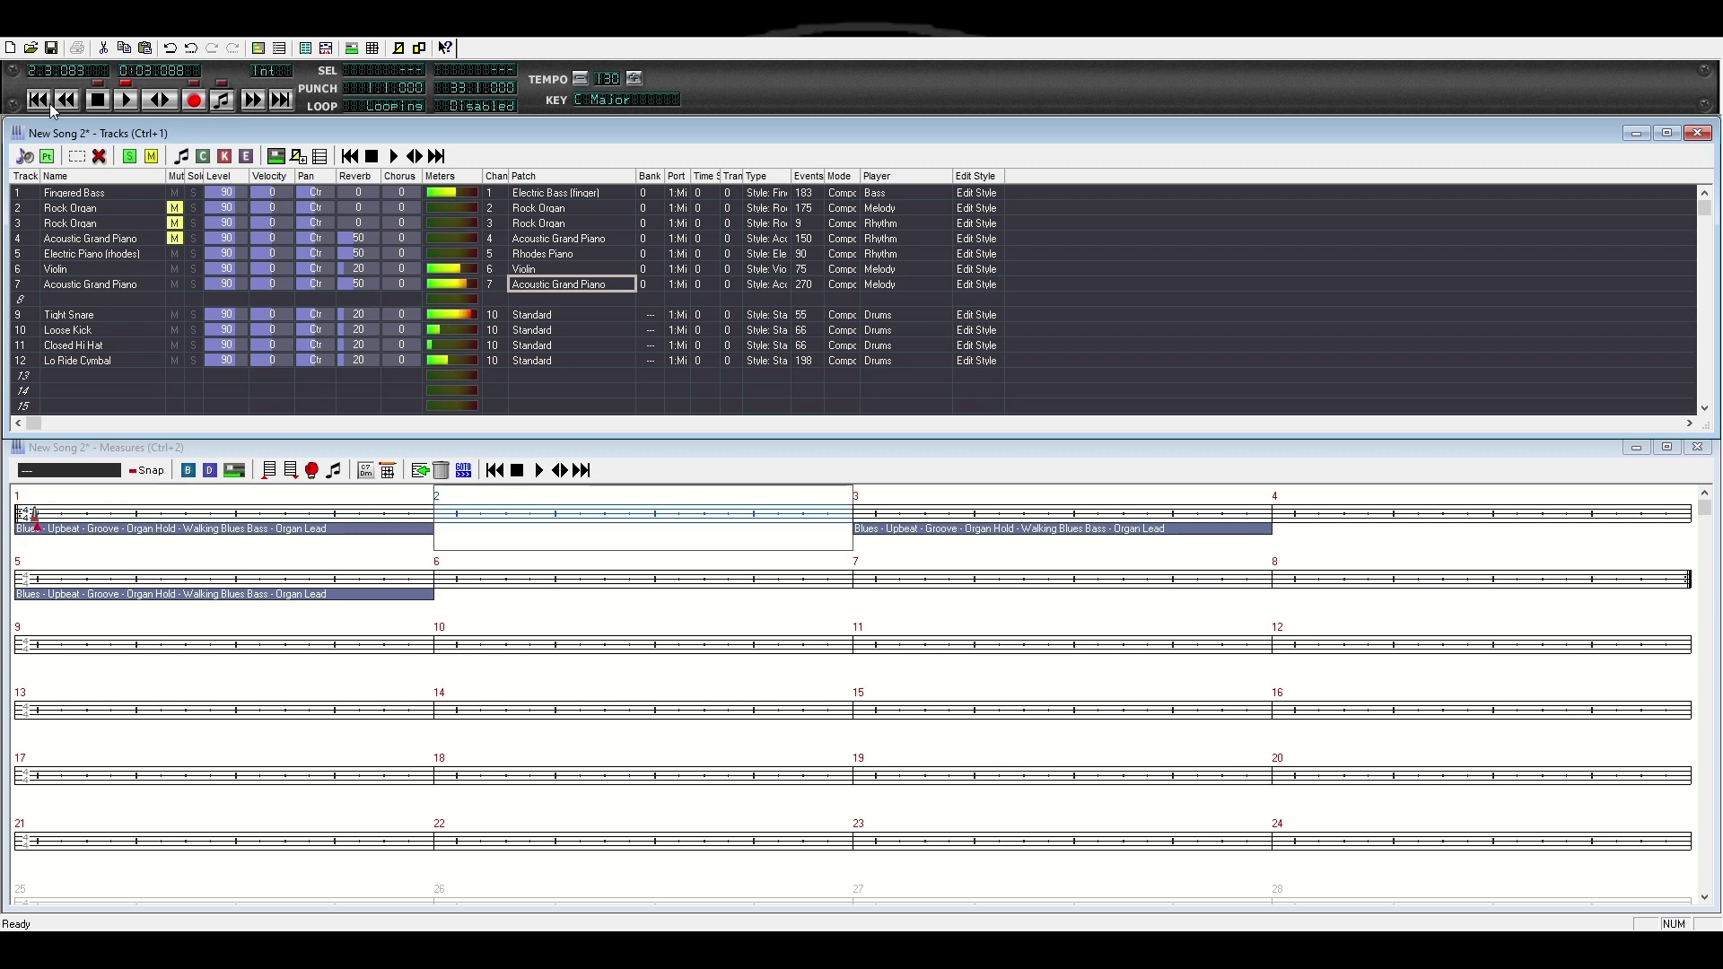
pyautogui.click(98, 106)
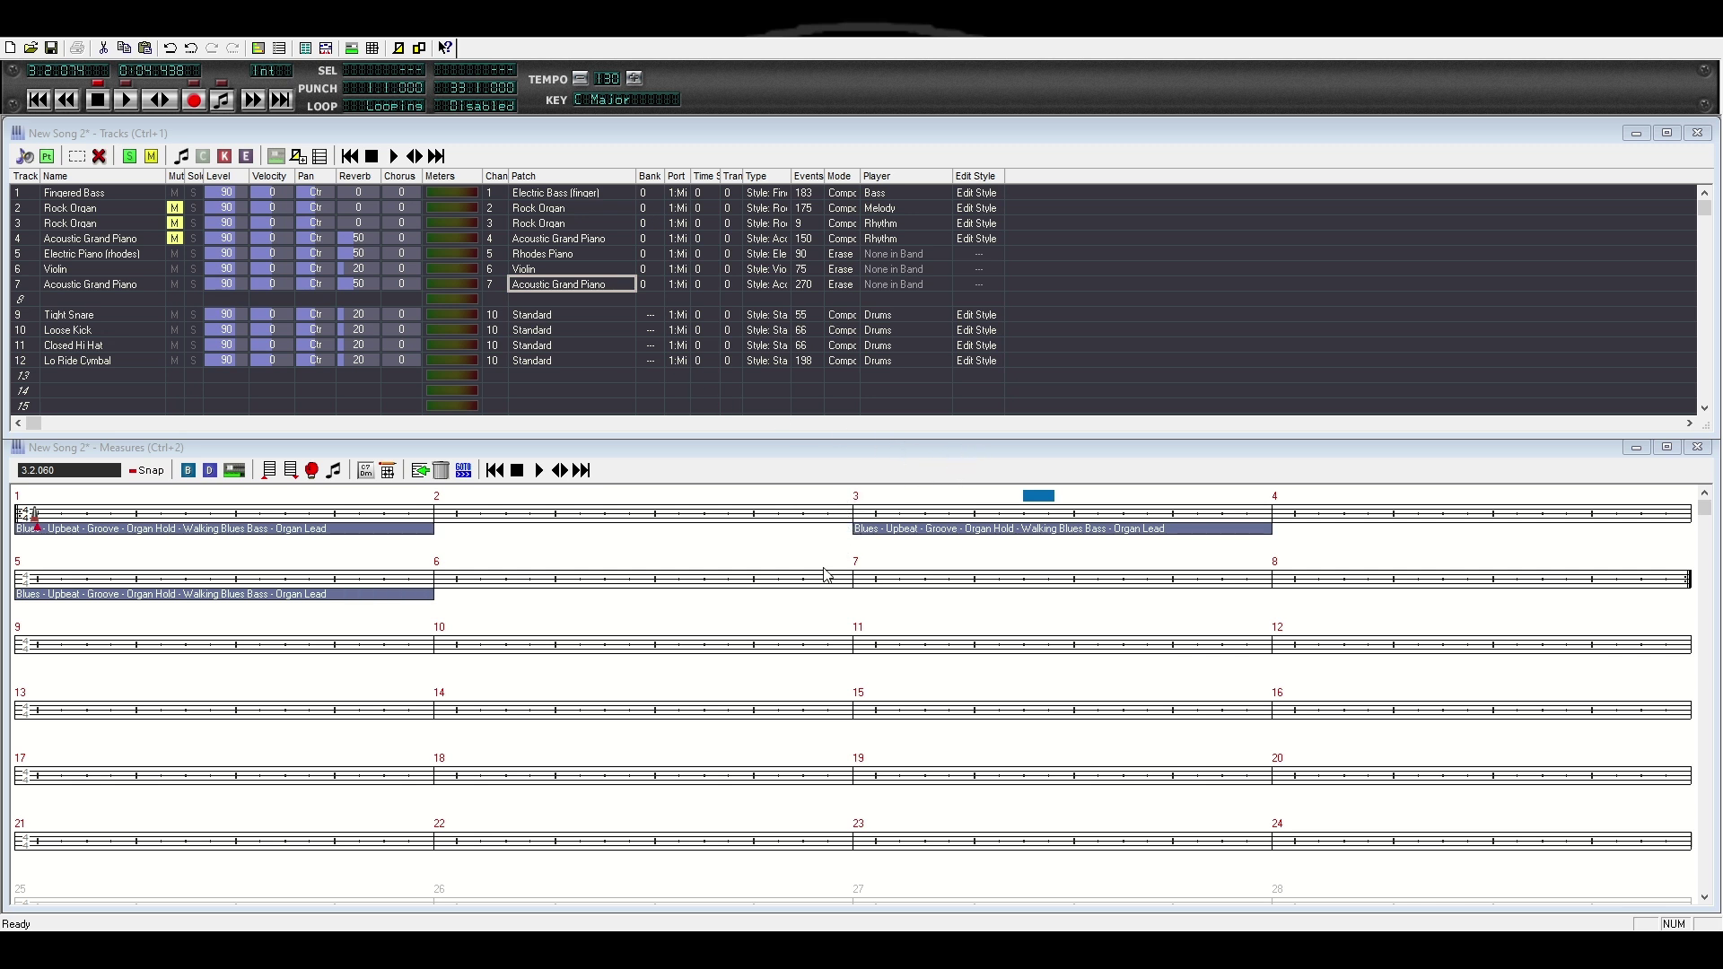
# Step: Set the patch of track 7 to Flute and return to the start of the song
pyautogui.press('Return')
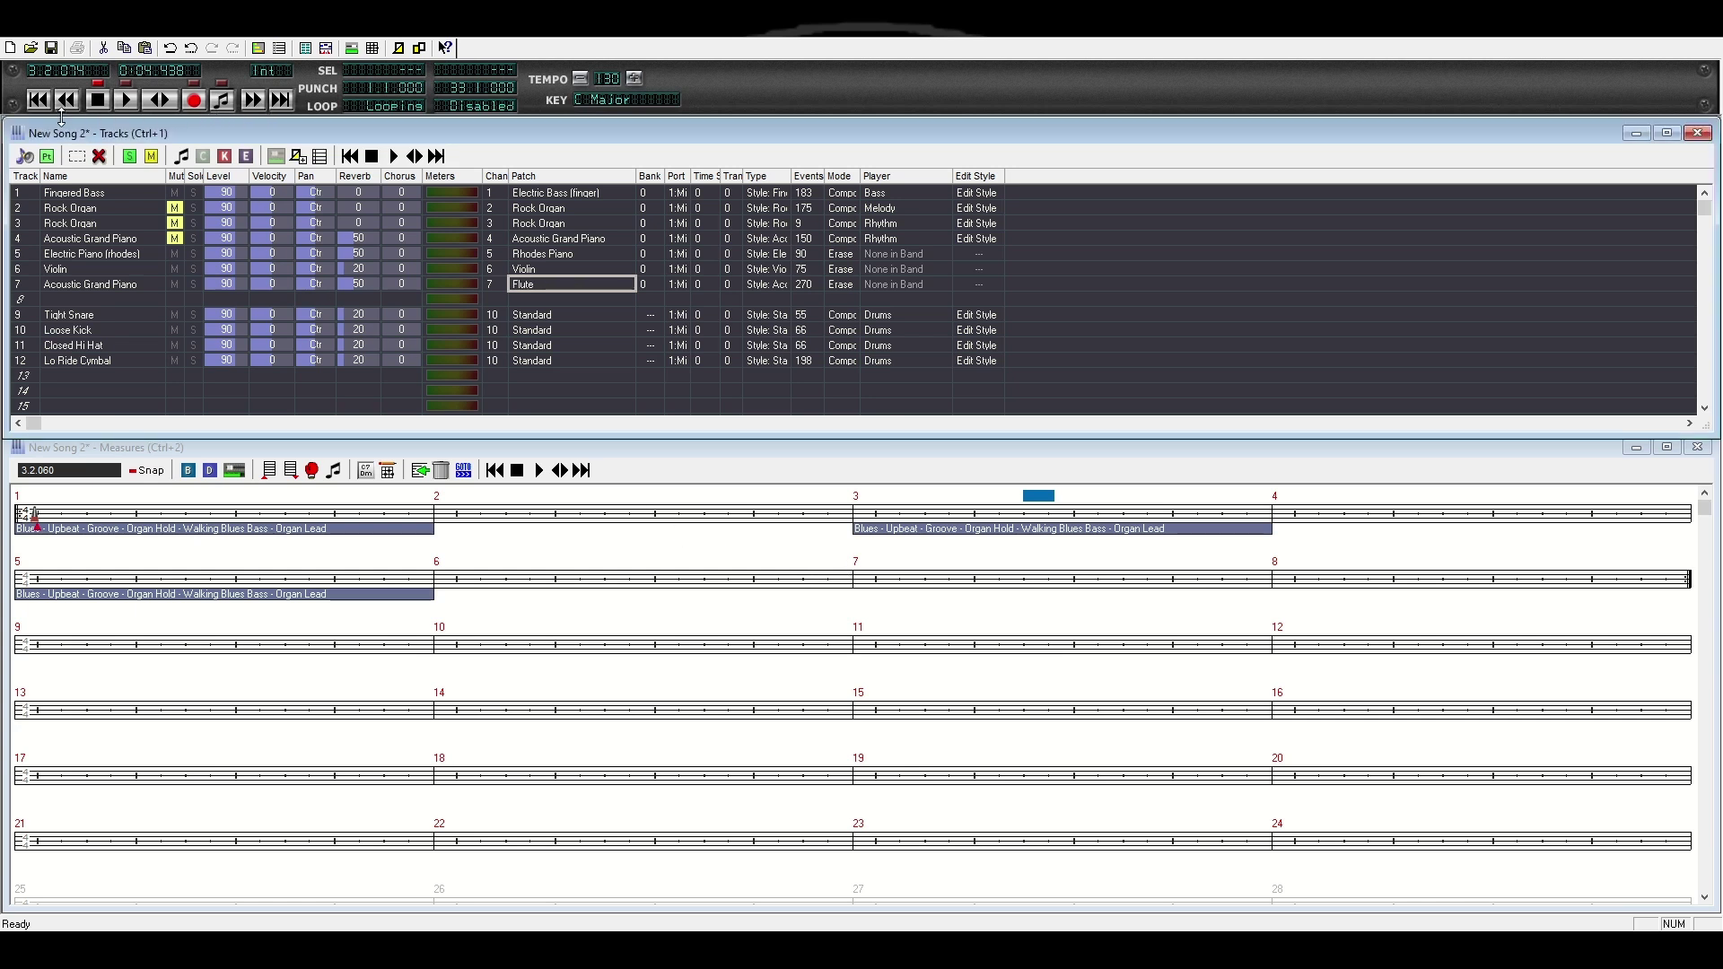
pyautogui.click(41, 103)
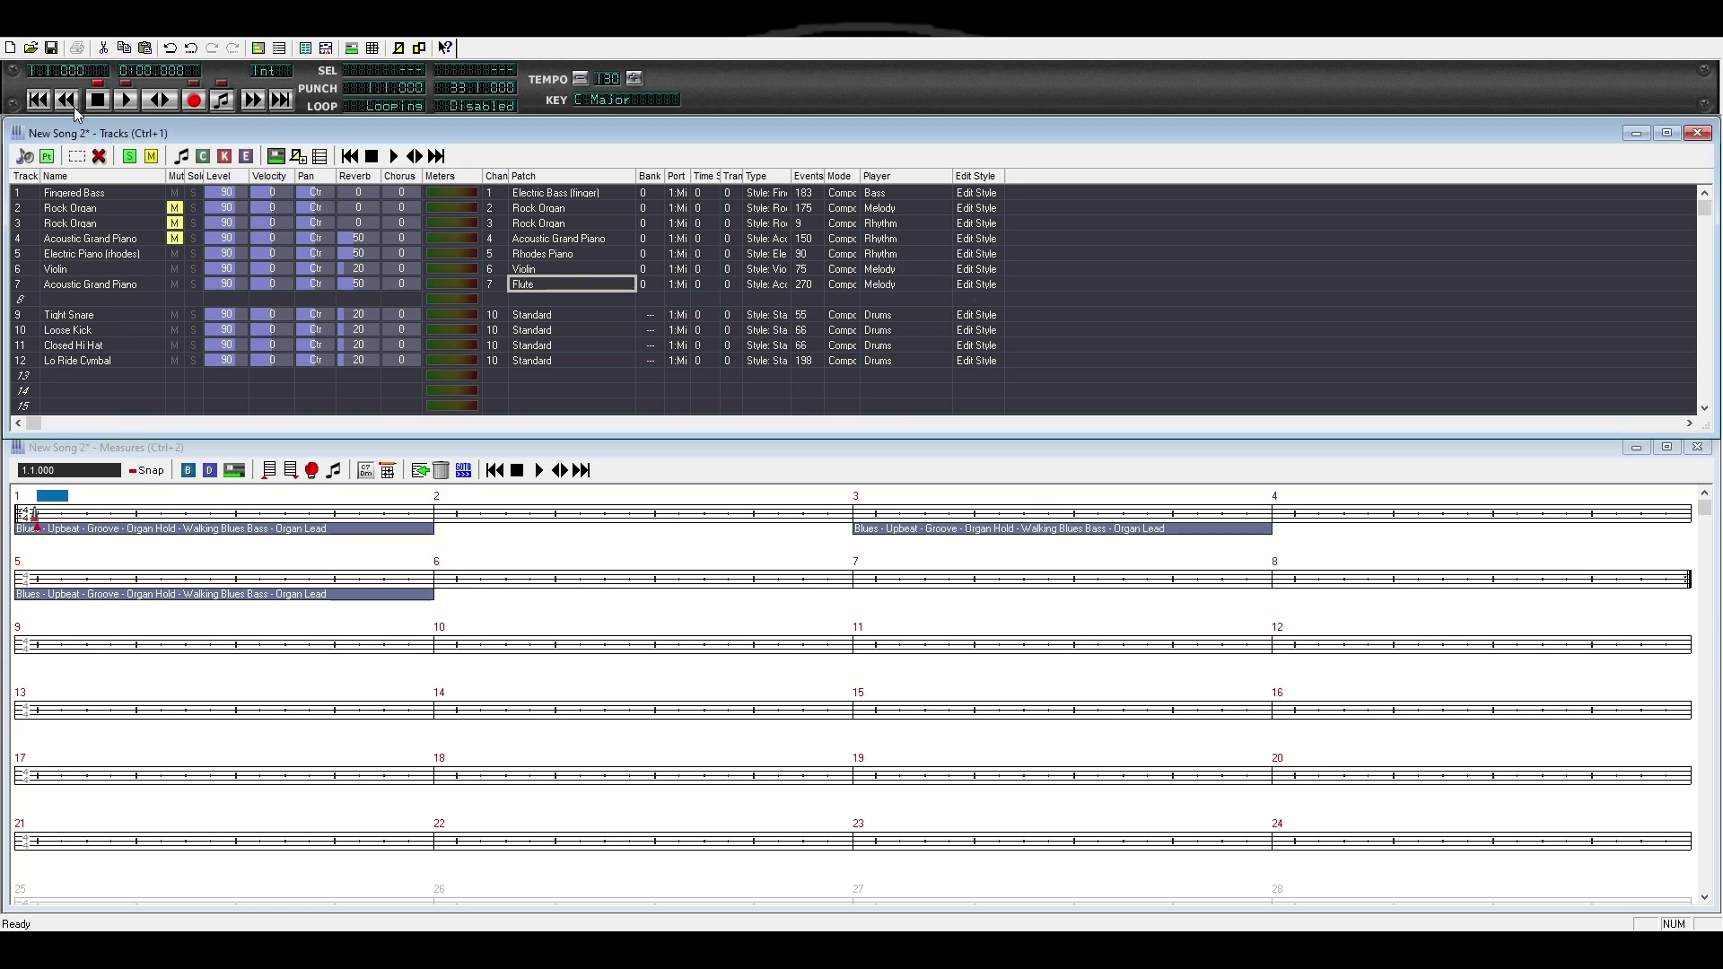
# Step: Play the song from the start to hear the Flute melody, stop it, and resume playback from where it stopped
pyautogui.click(125, 101)
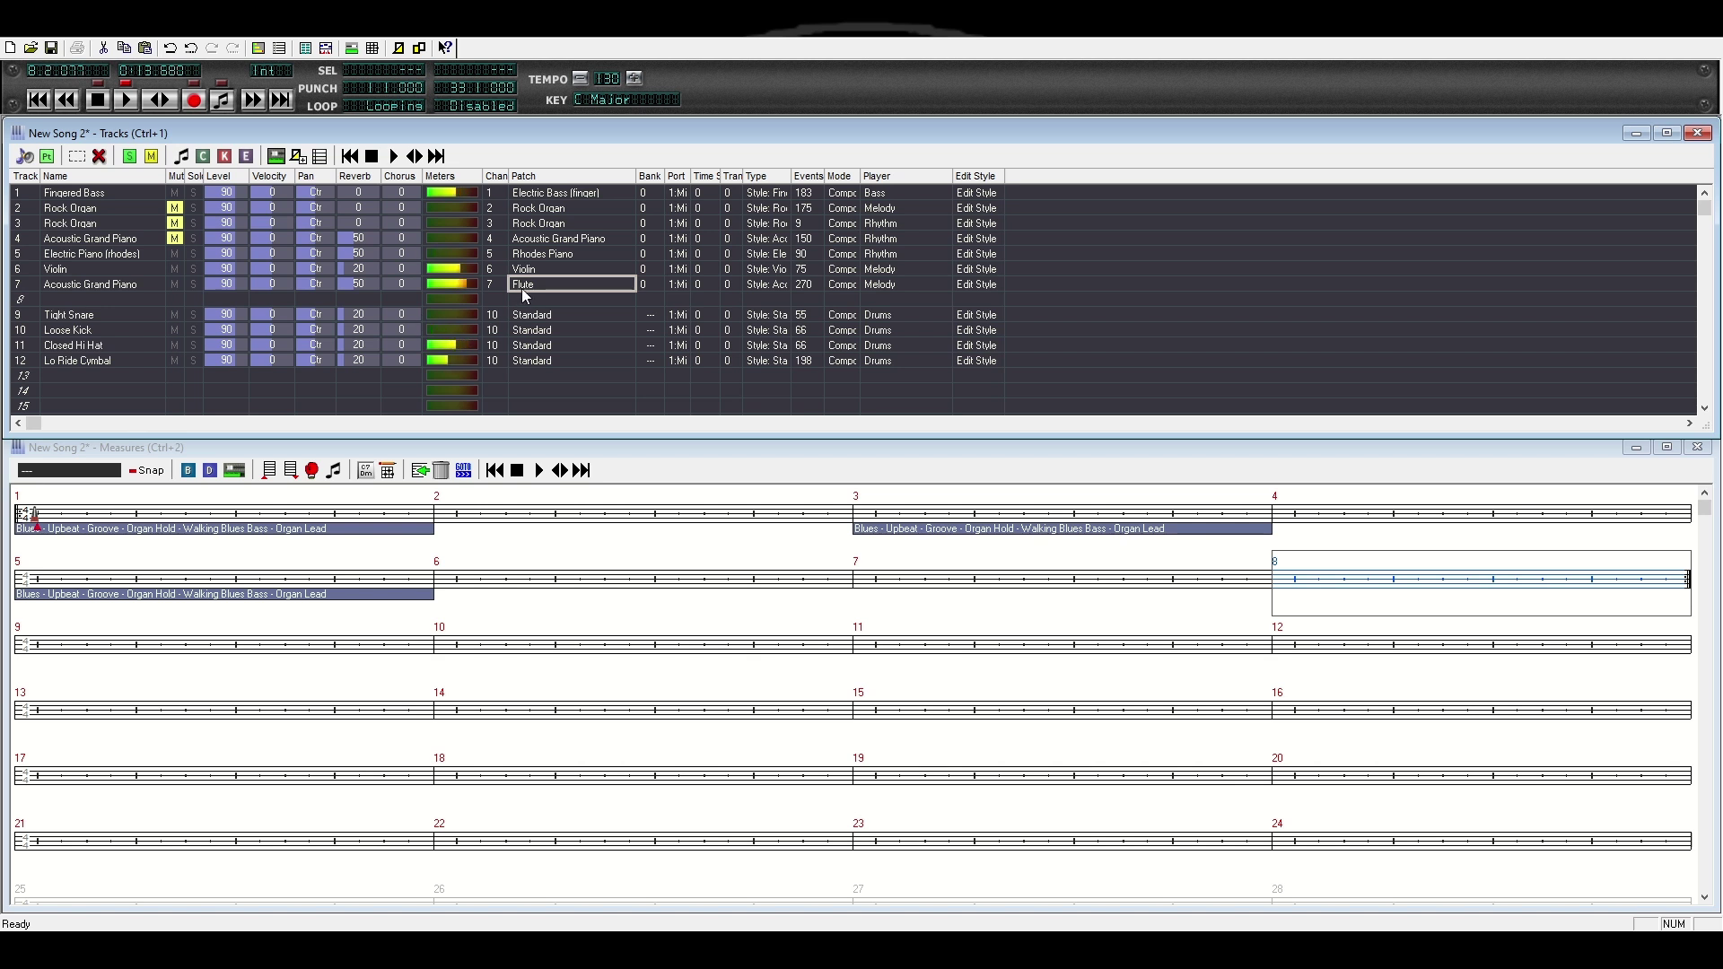
pyautogui.click(100, 101)
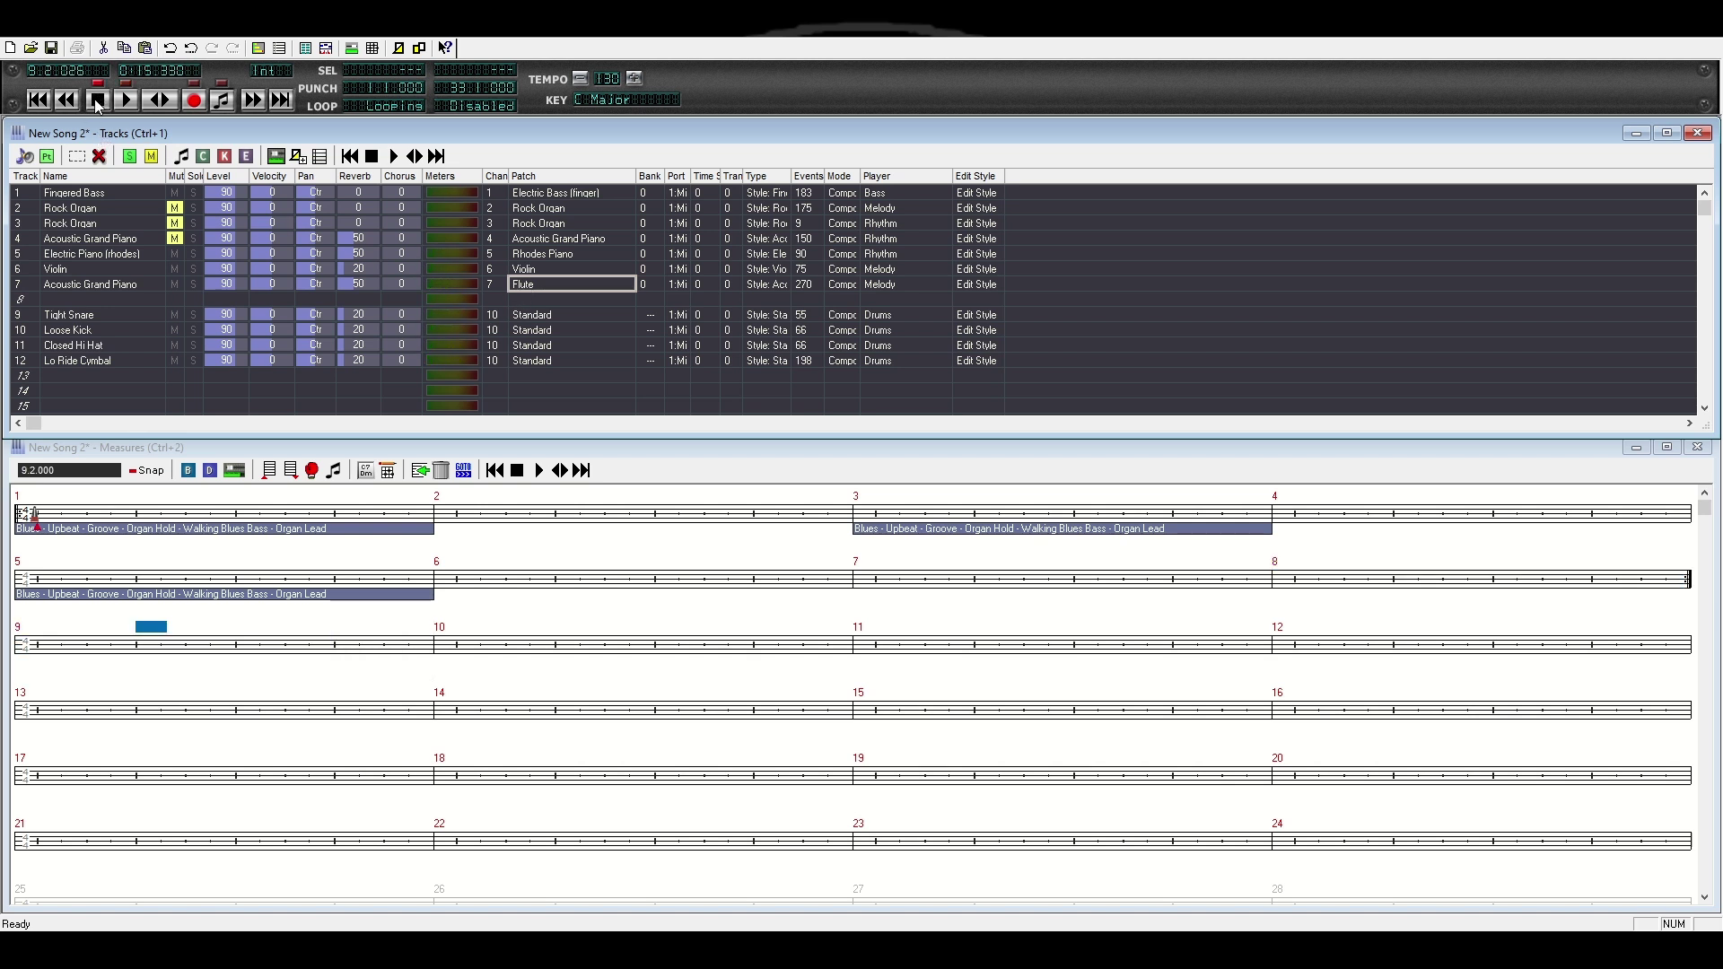
pyautogui.click(126, 100)
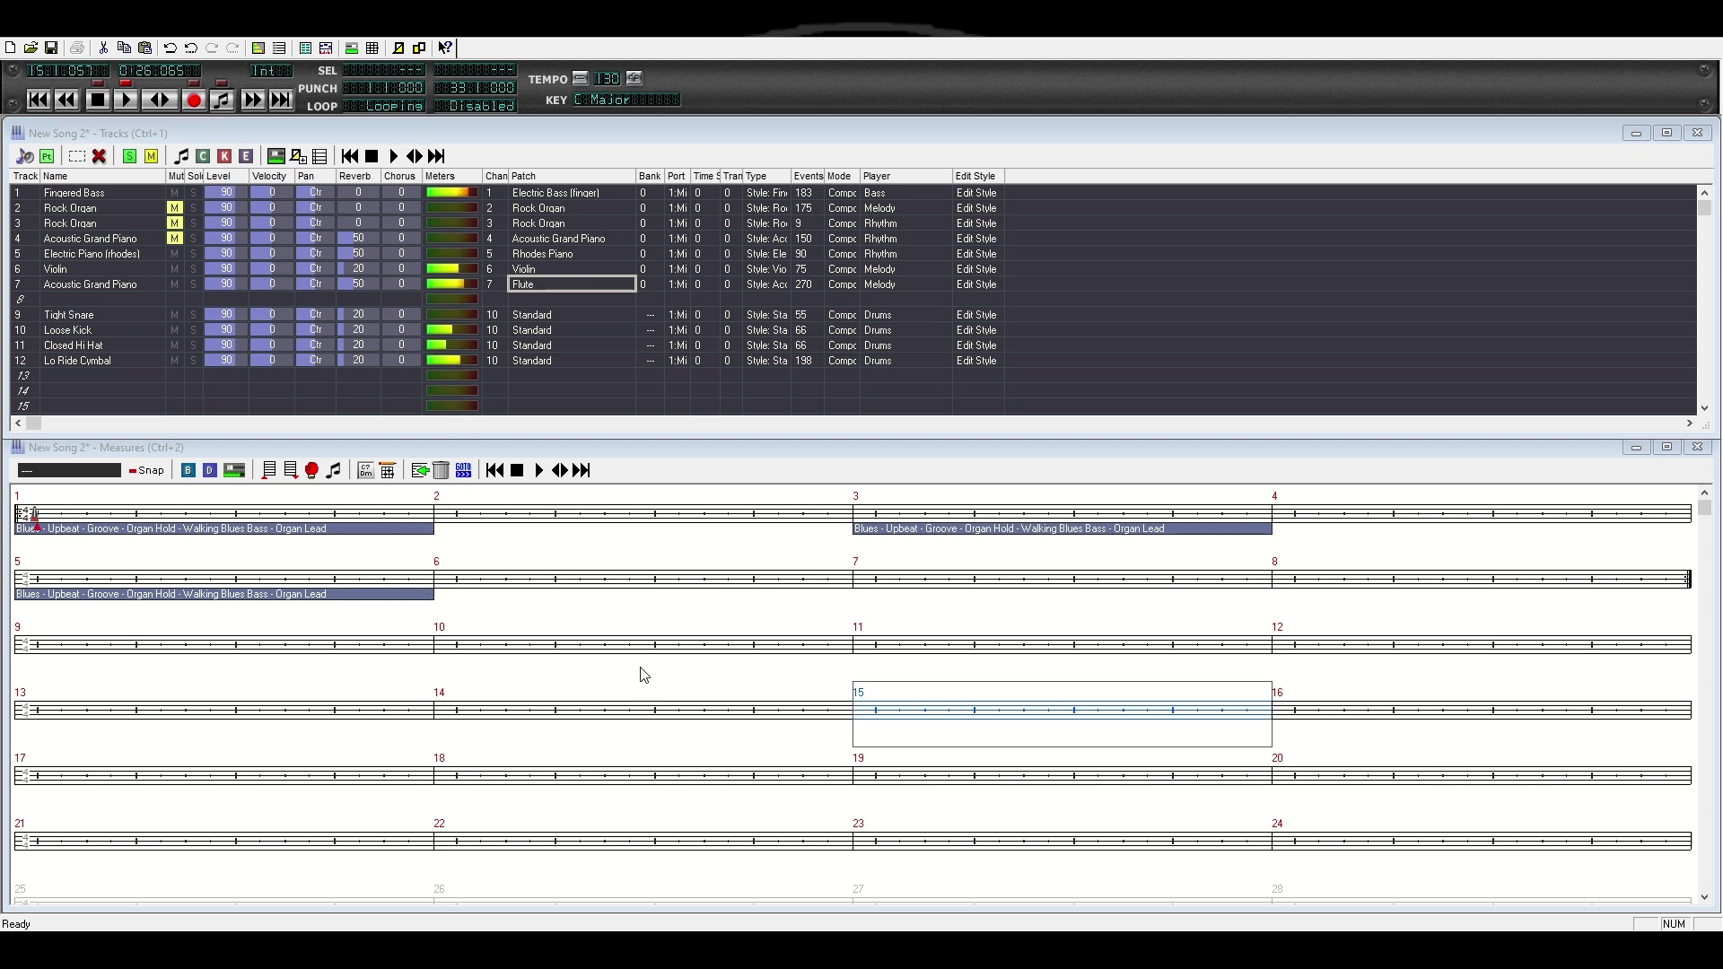
# Step: Set the patch of the melody Acoustic Grand Piano on track 7 to Banjo, and stop playback
pyautogui.hotkey('ctrl', '1')
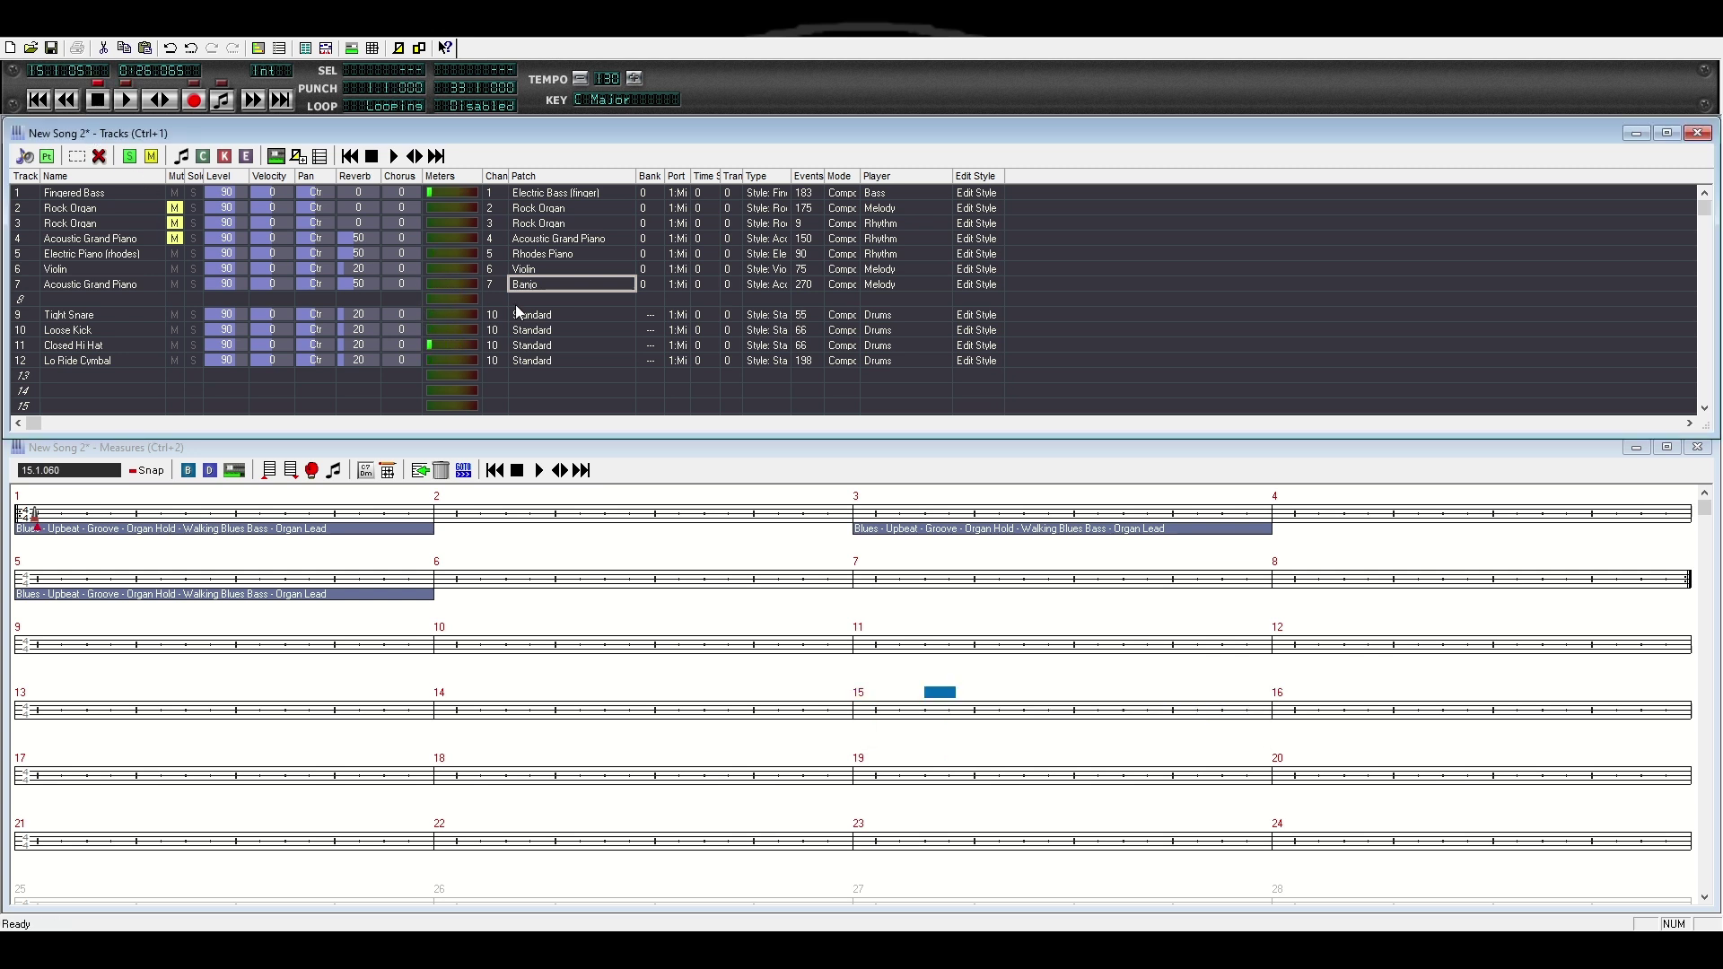
pyautogui.click(533, 195)
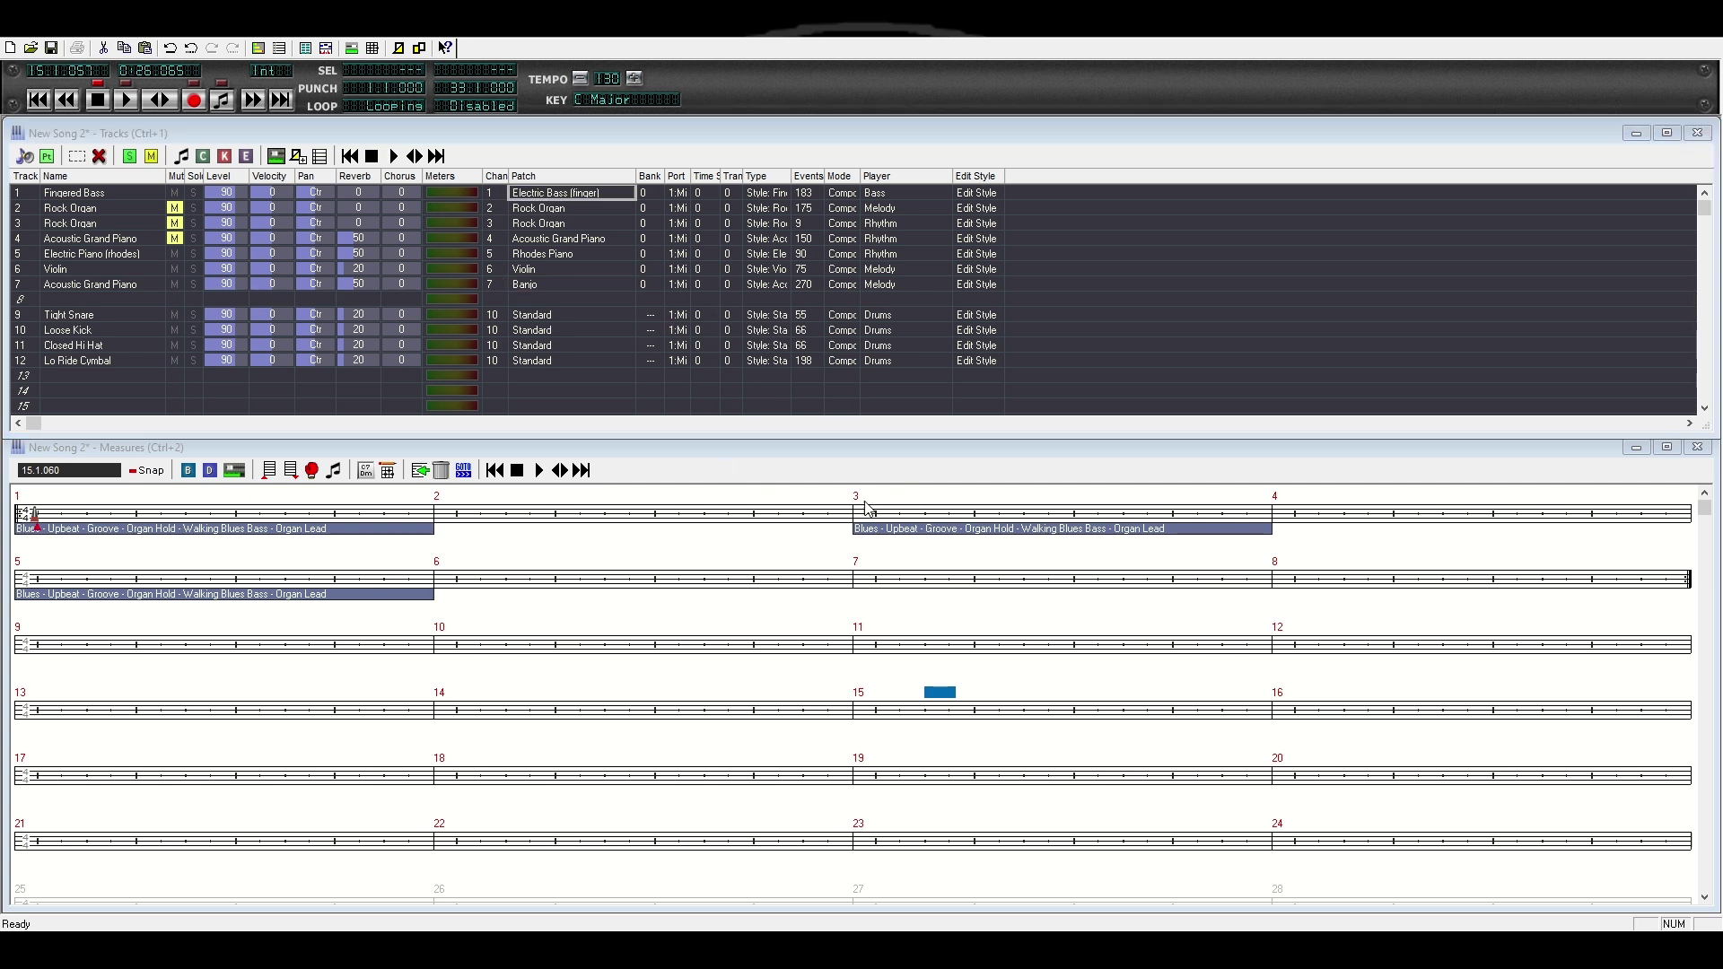
pyautogui.click(1110, 244)
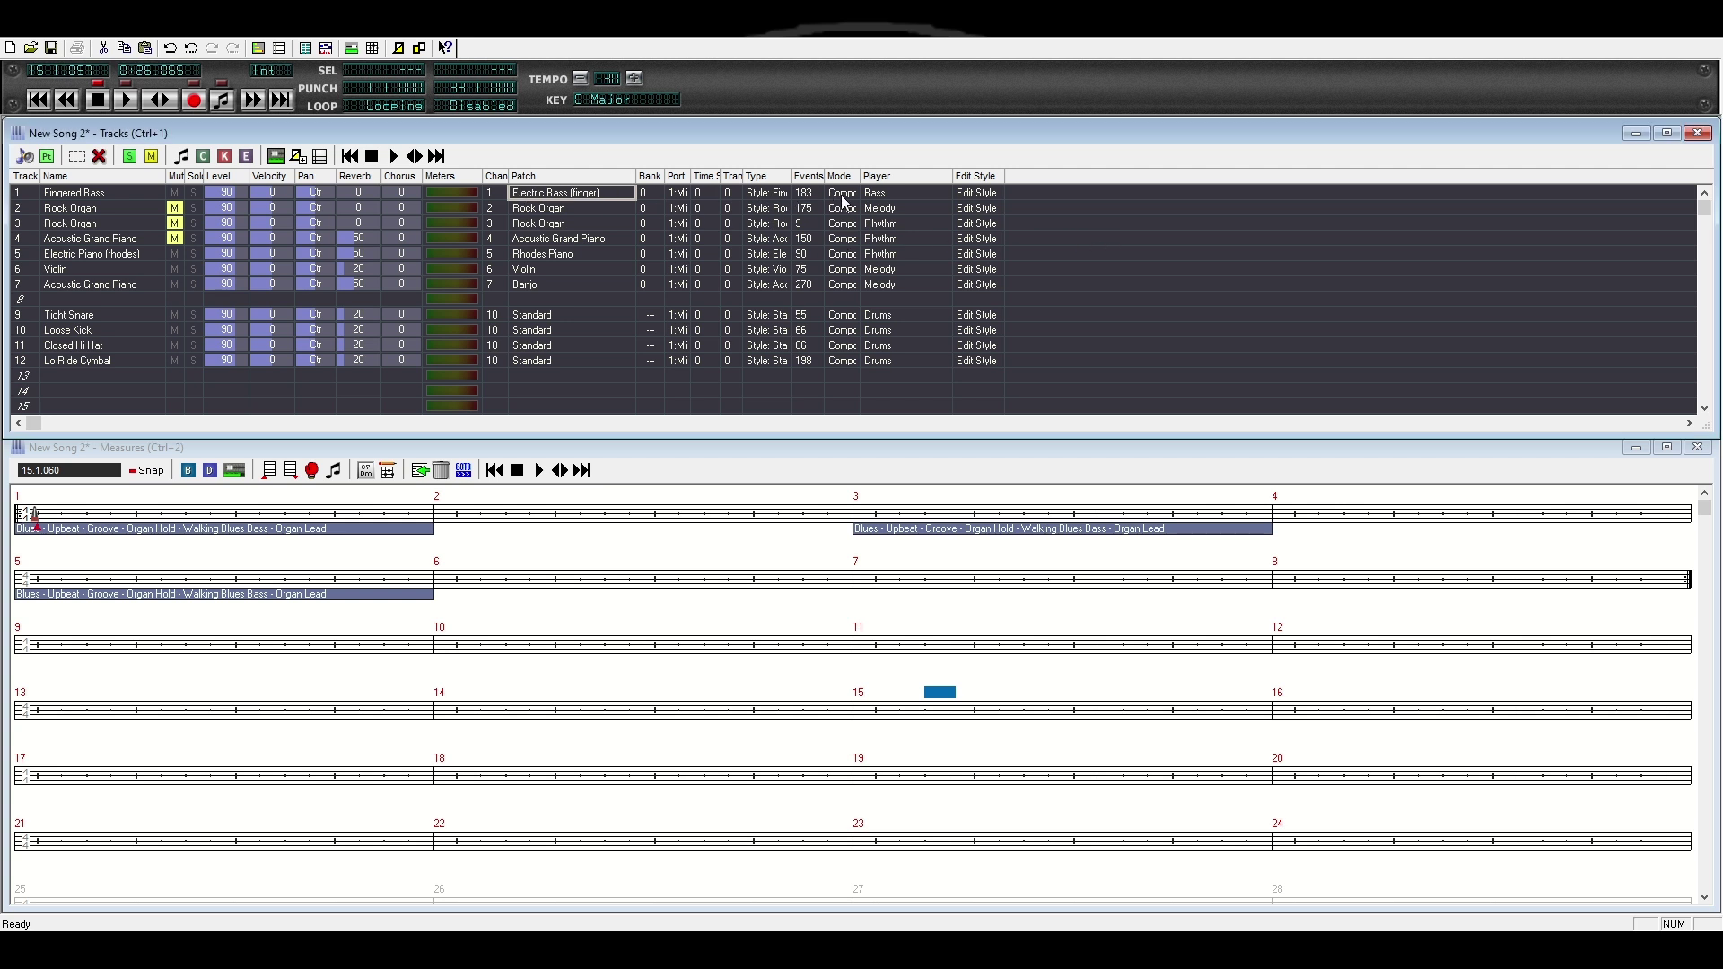
pyautogui.click(524, 284)
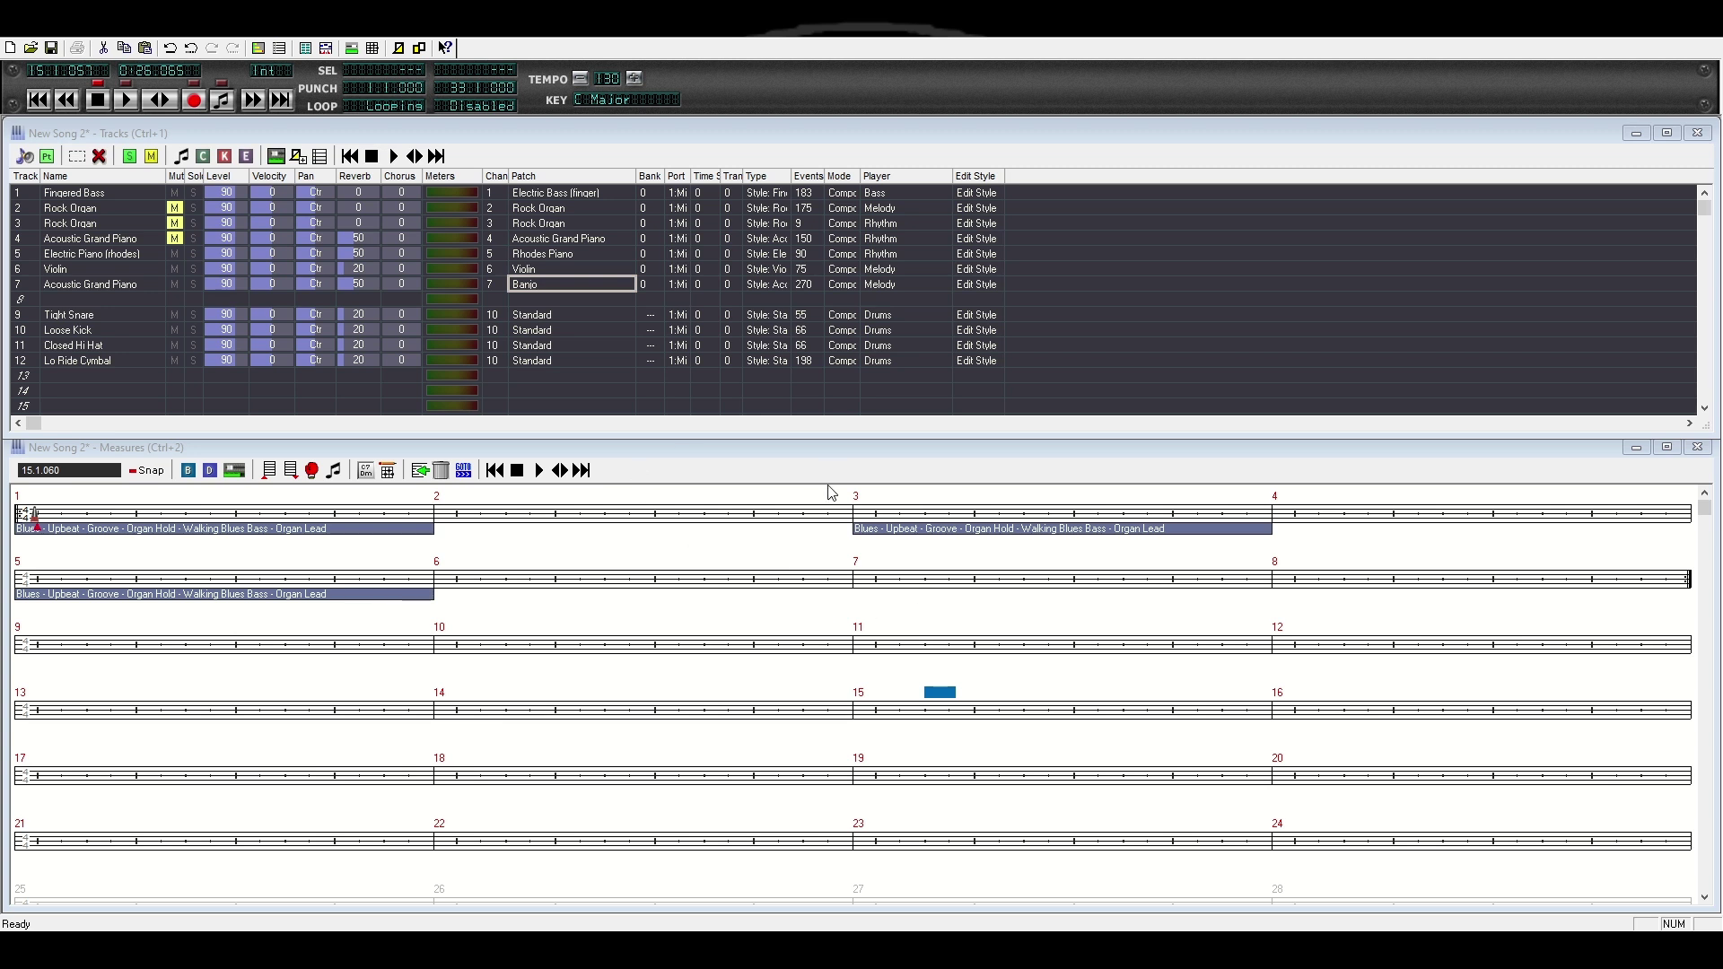
pyautogui.click(1110, 249)
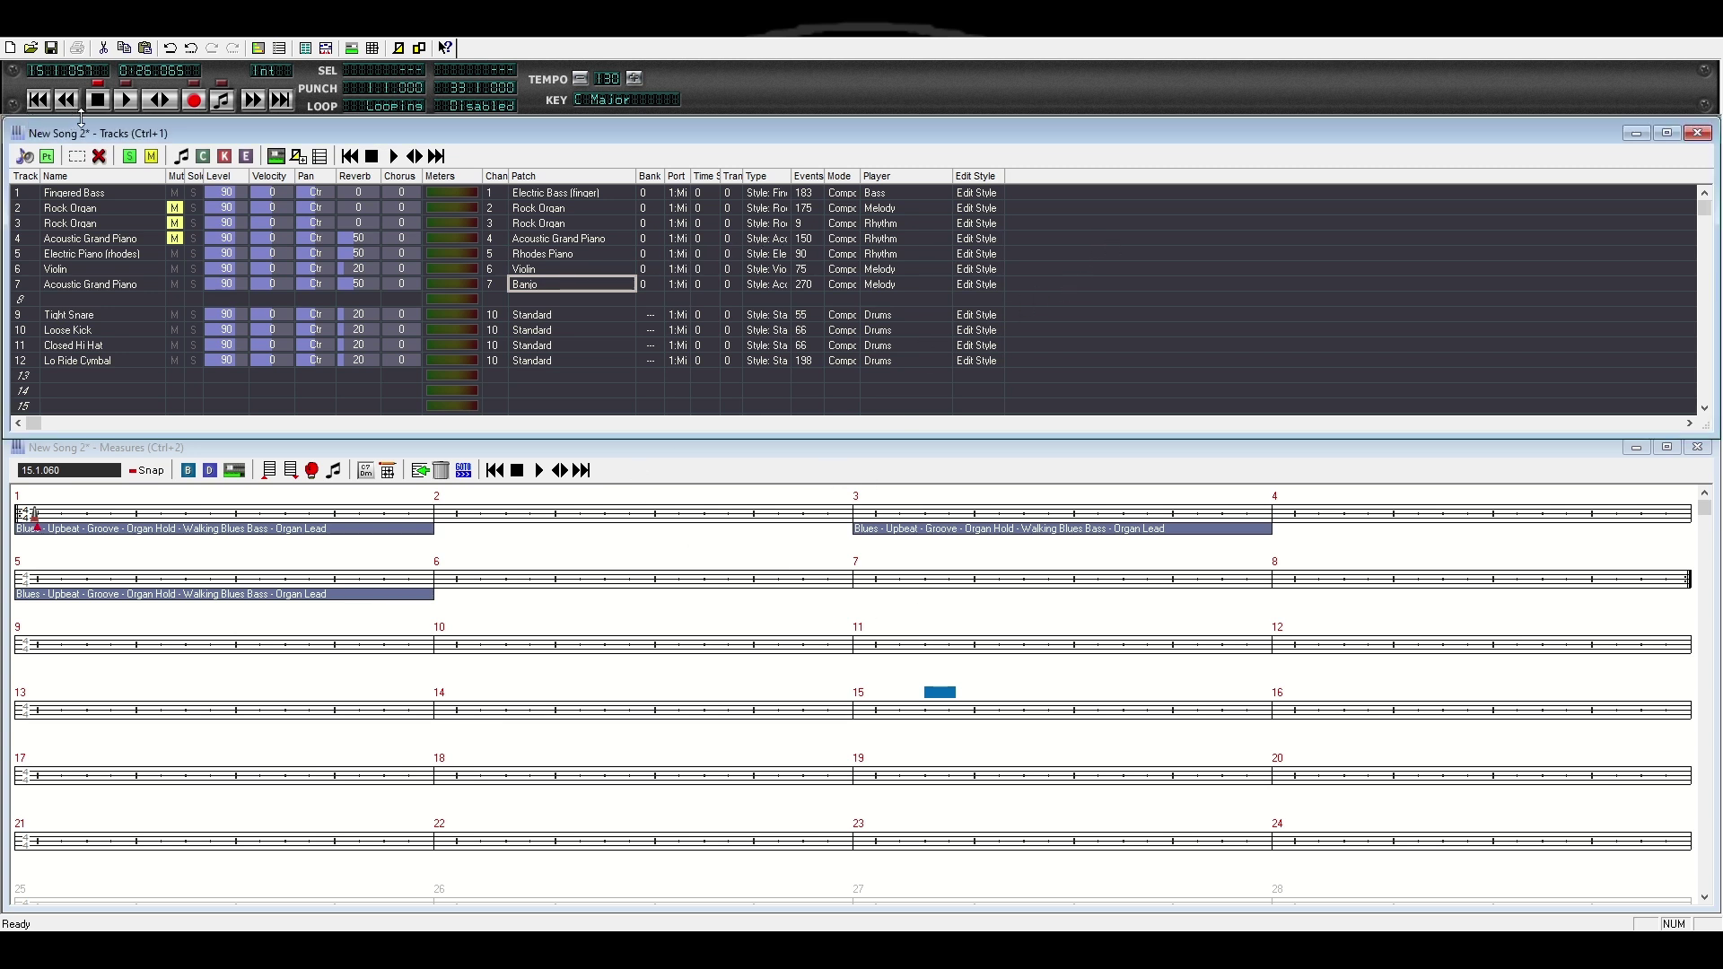
pyautogui.click(105, 104)
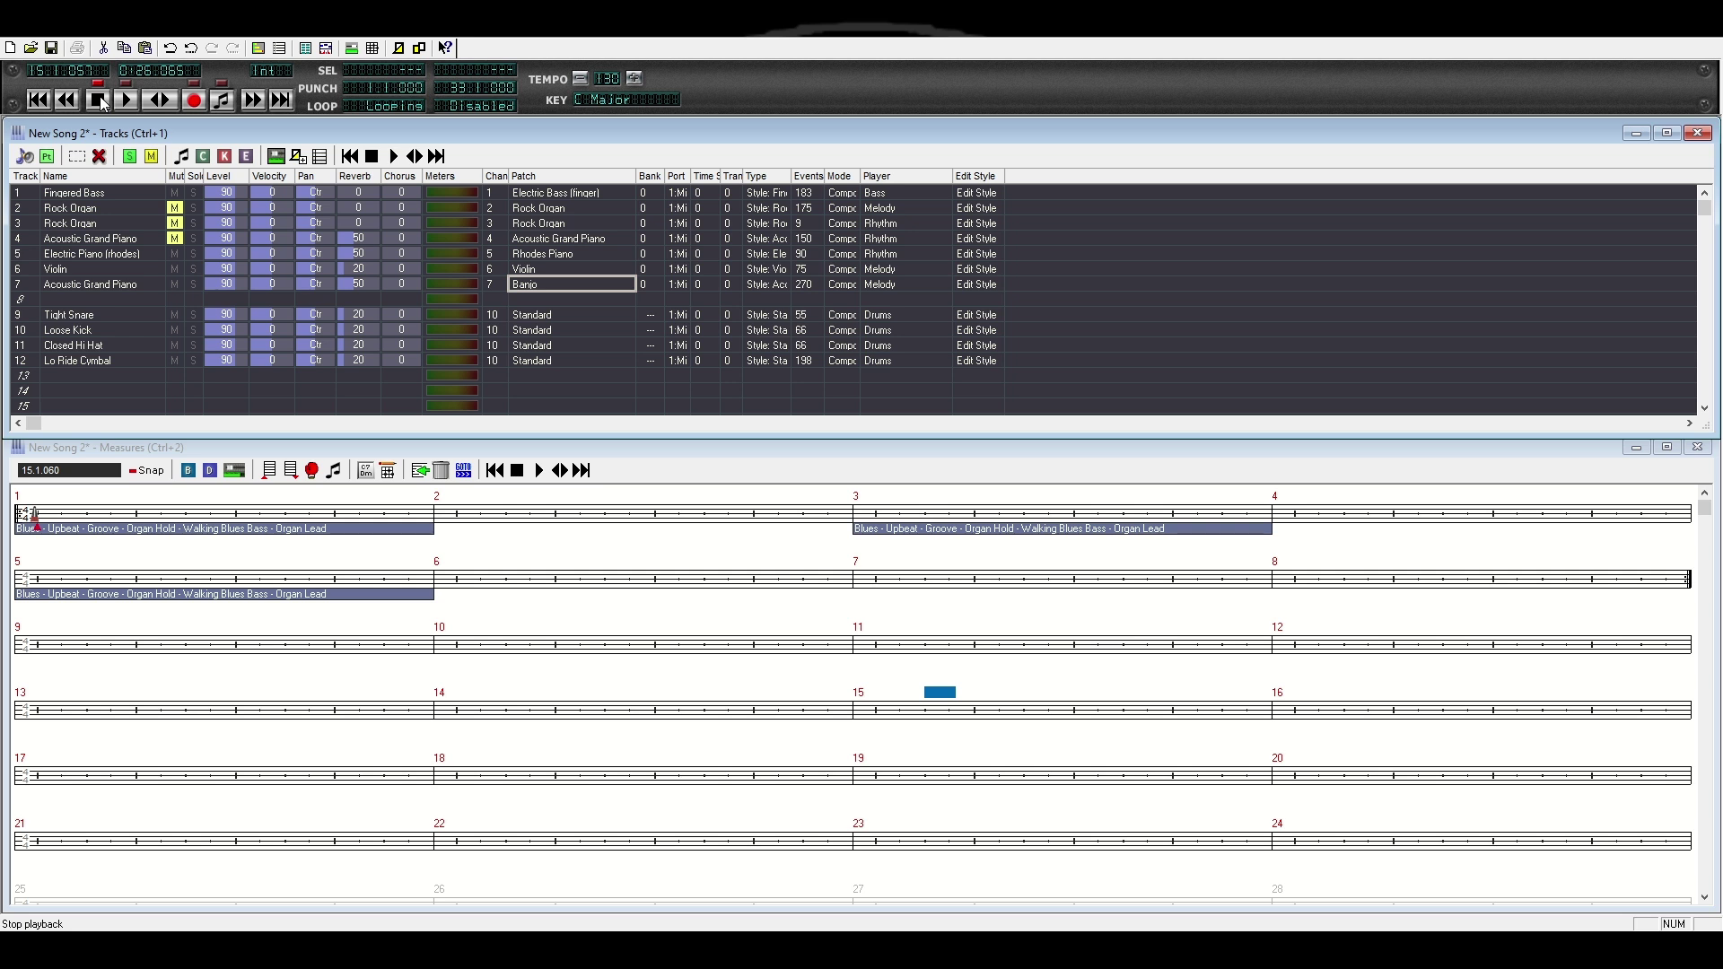